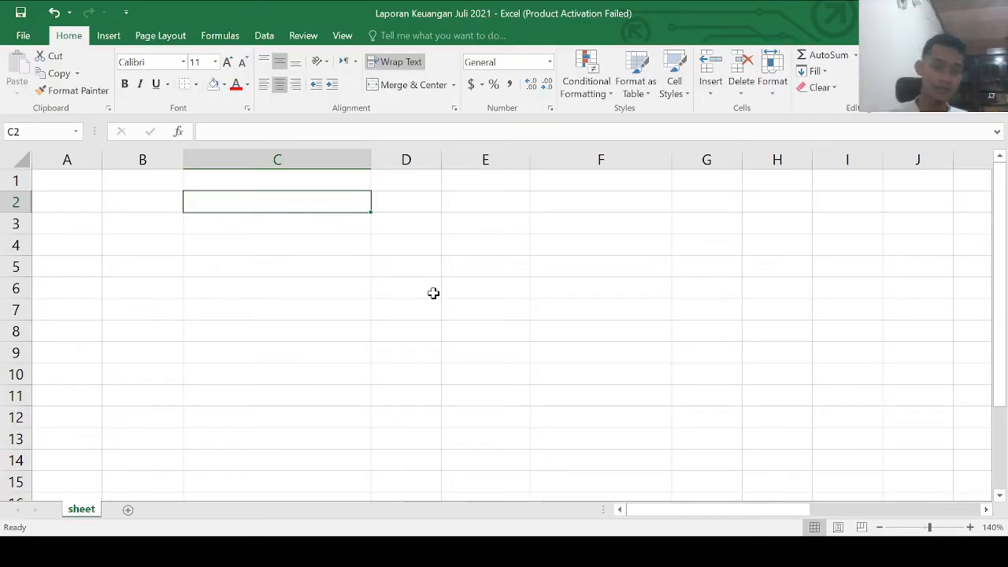
left_click(144, 201)
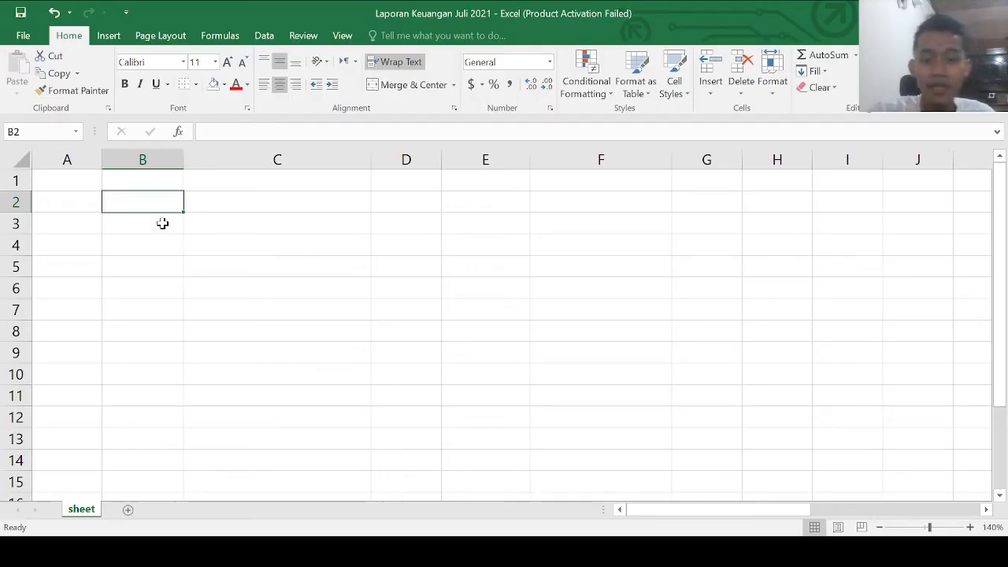
key("Down")
key("Right")
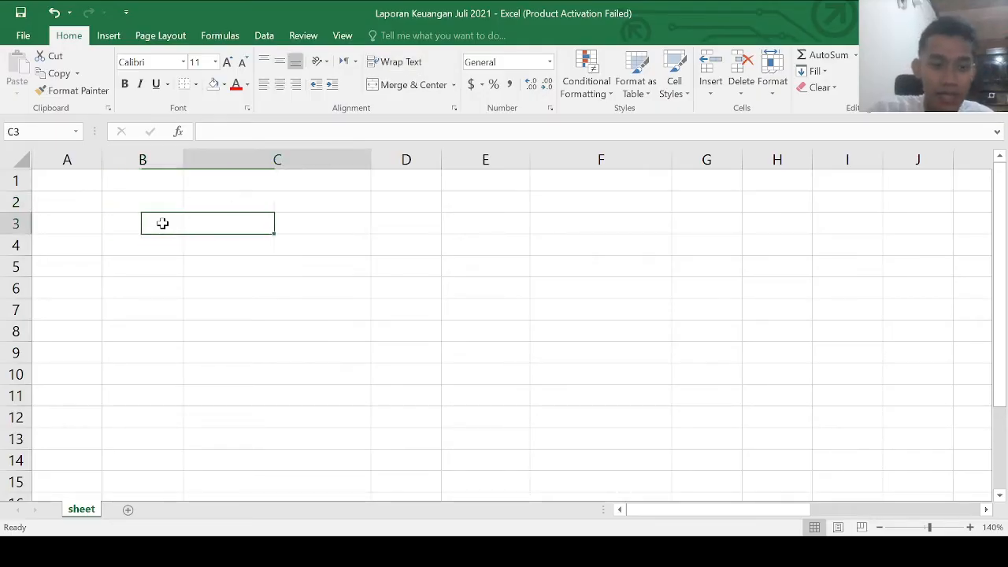
key("Left")
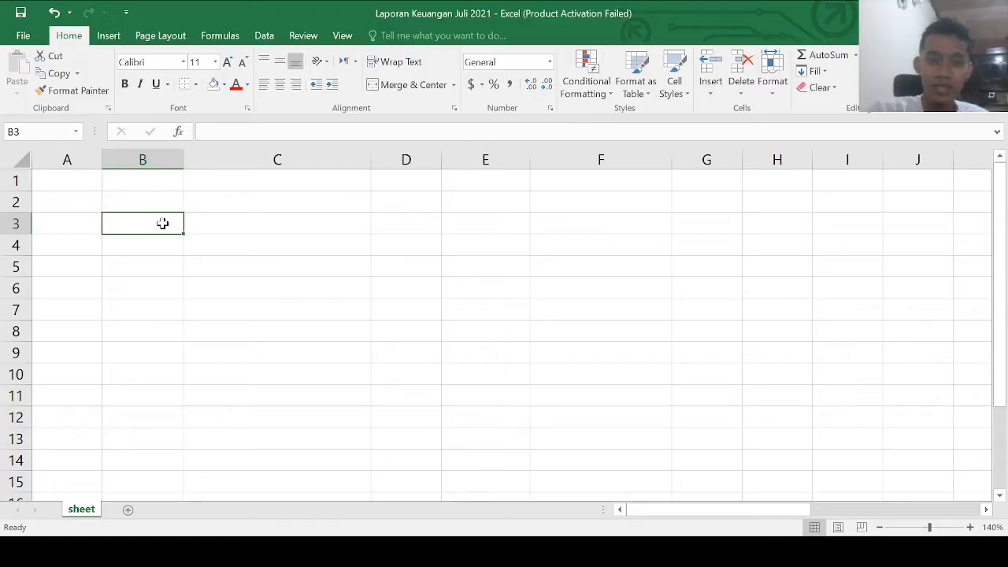
left_click(146, 205)
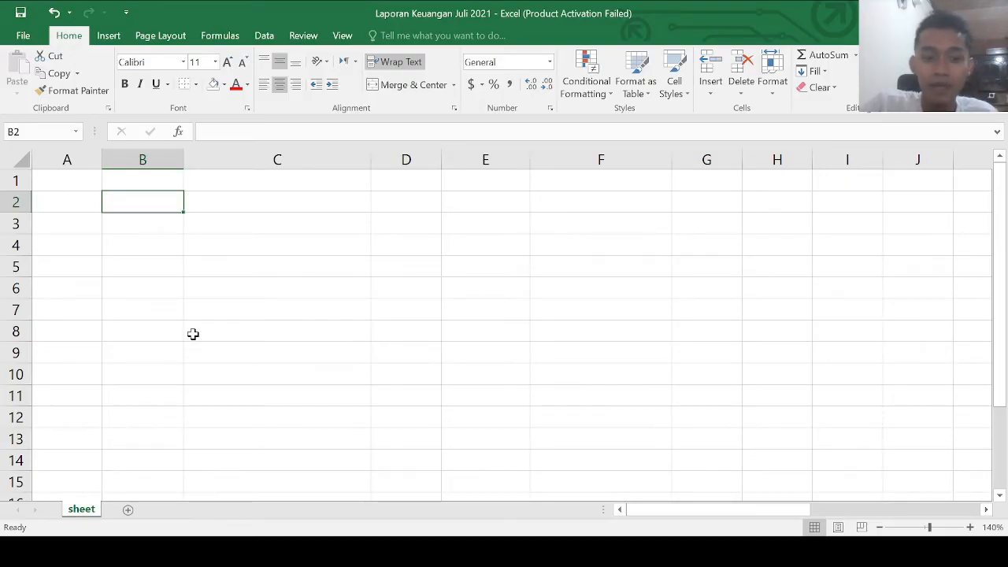
Rename the worksheet as Kas.
double_click(83, 511)
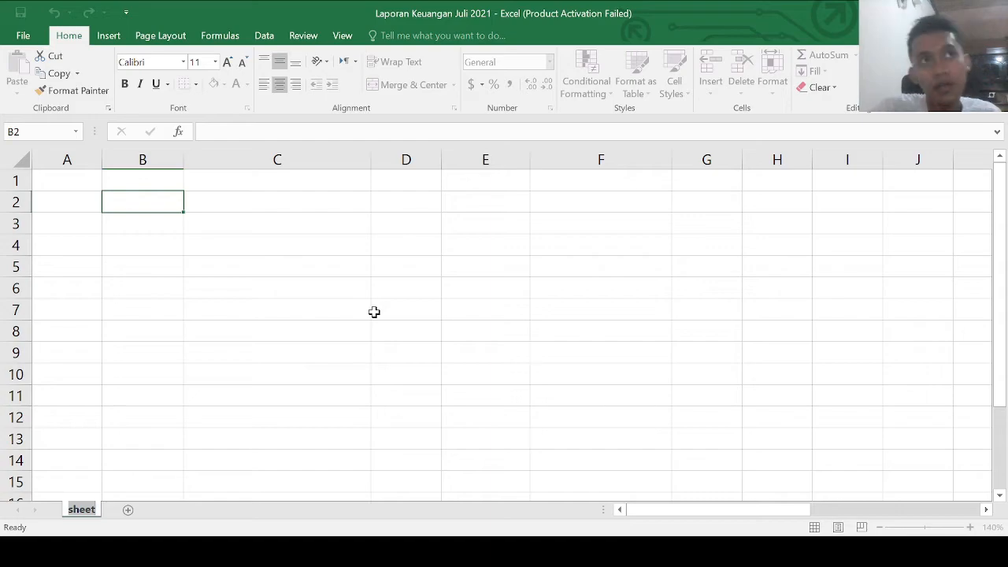
type("Kas")
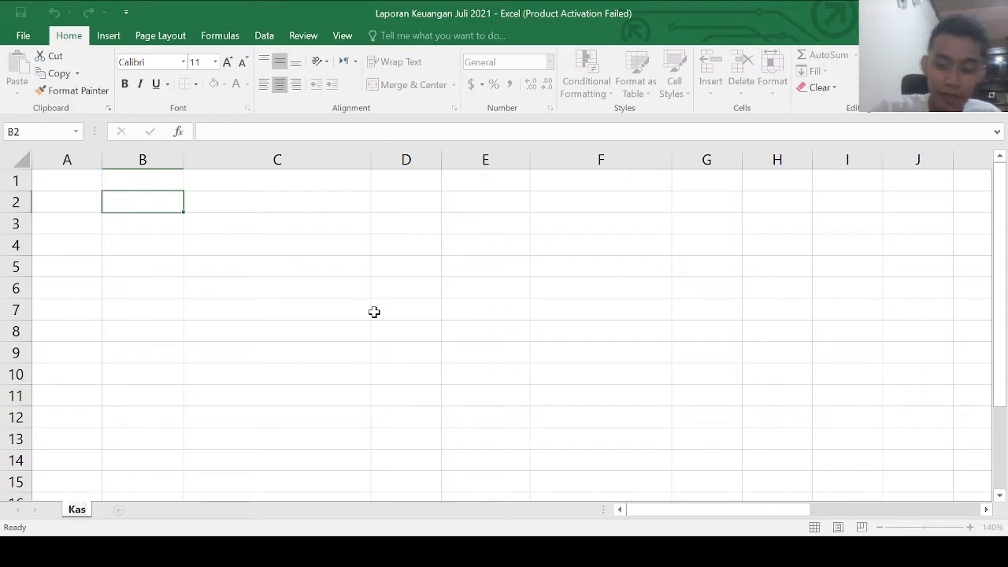
key("Return")
Enter the column heading TANGGAL in cell B2 in capital letters.
left_click(98, 207)
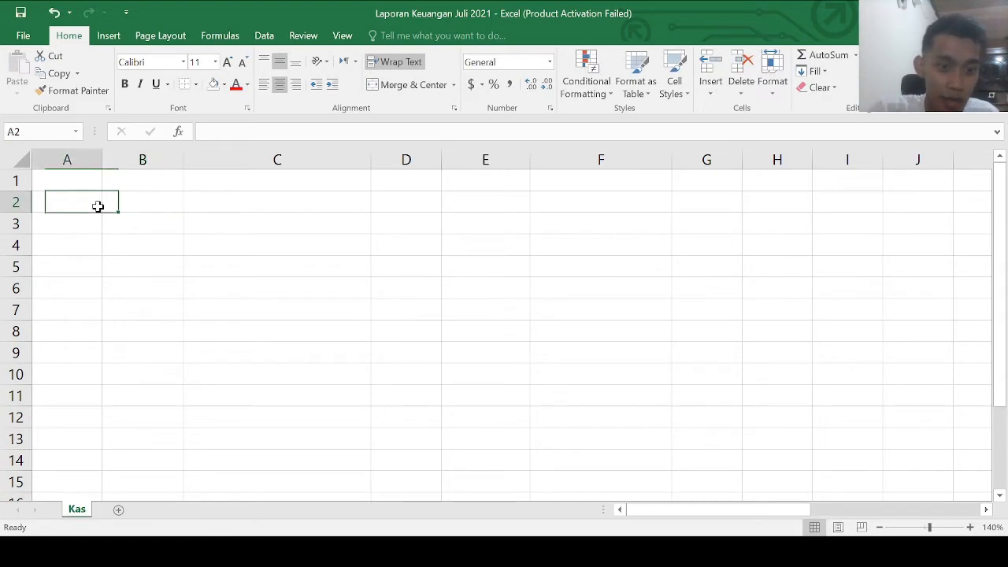
left_click(120, 206)
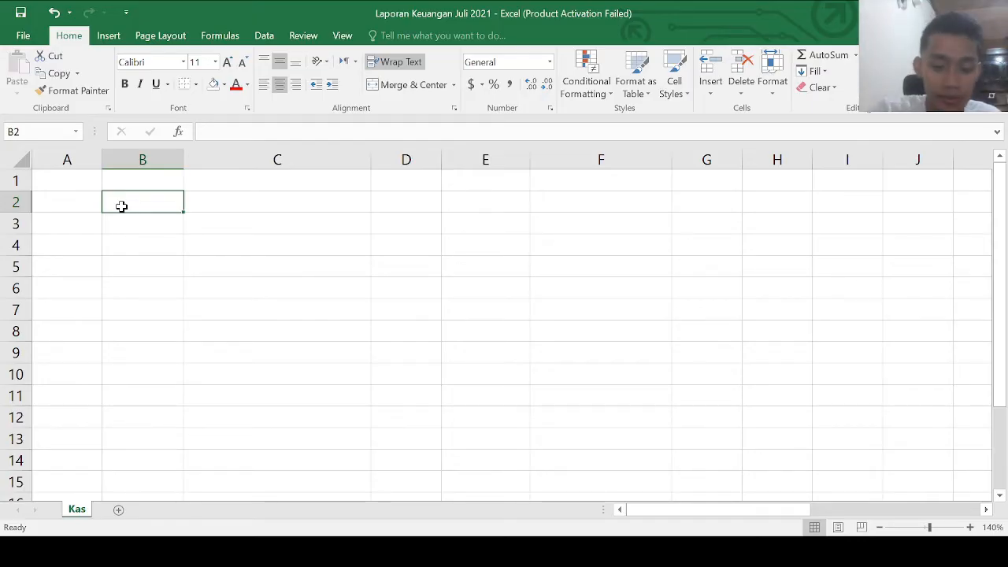
type("Tangga")
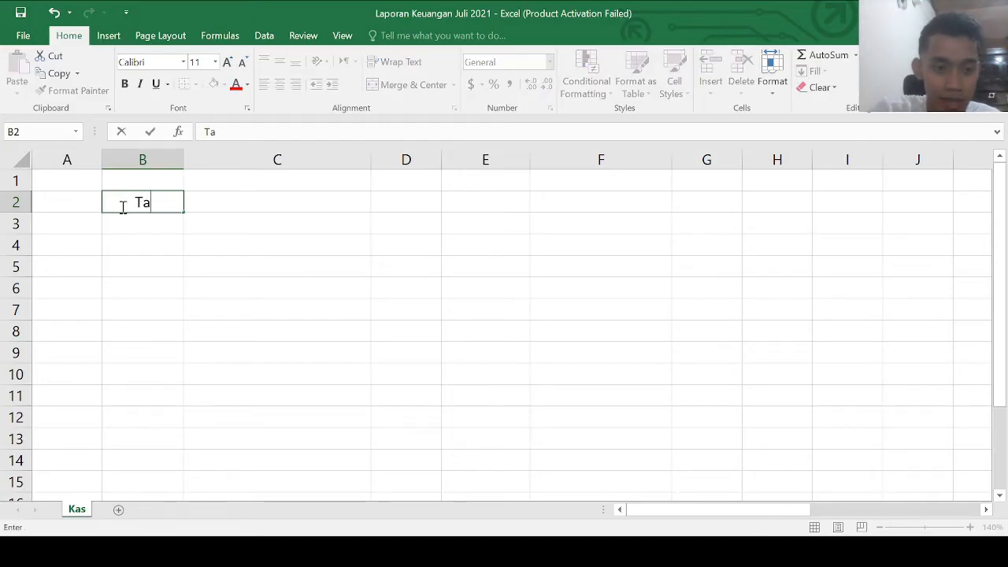
key("BackSpace")
key("BackSpace")
key("BackSpace")
key("BackSpace")
key("BackSpace")
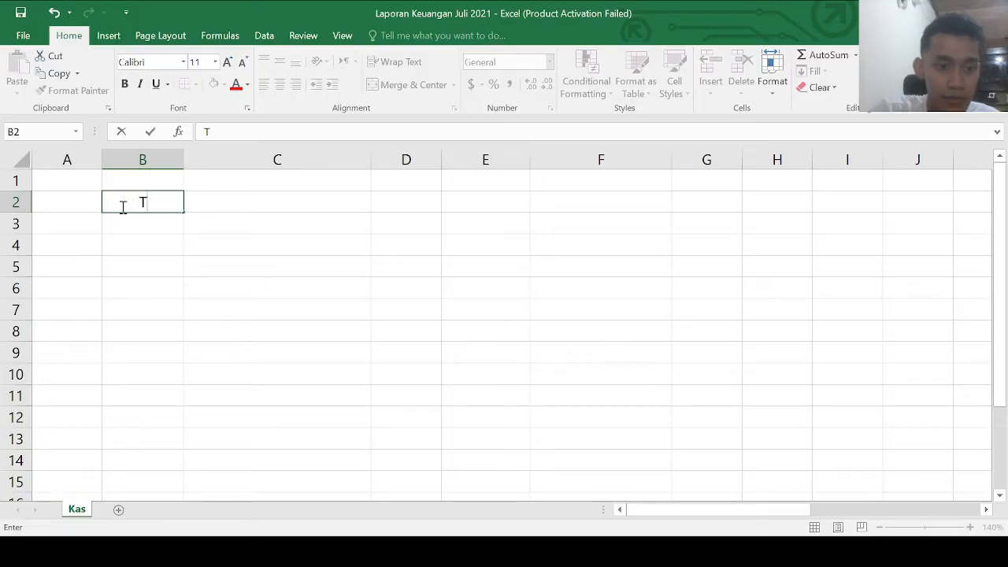
type("ANGGAL")
key("Tab")
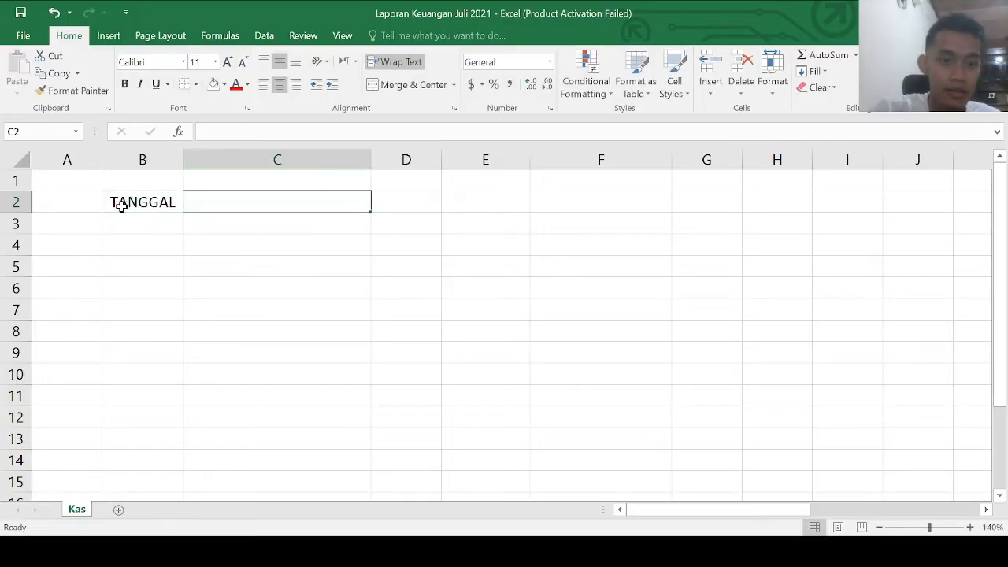
Enter the column headings TRANSAKSI in cell C2 and KAS in cell D2.
type("TRANSA")
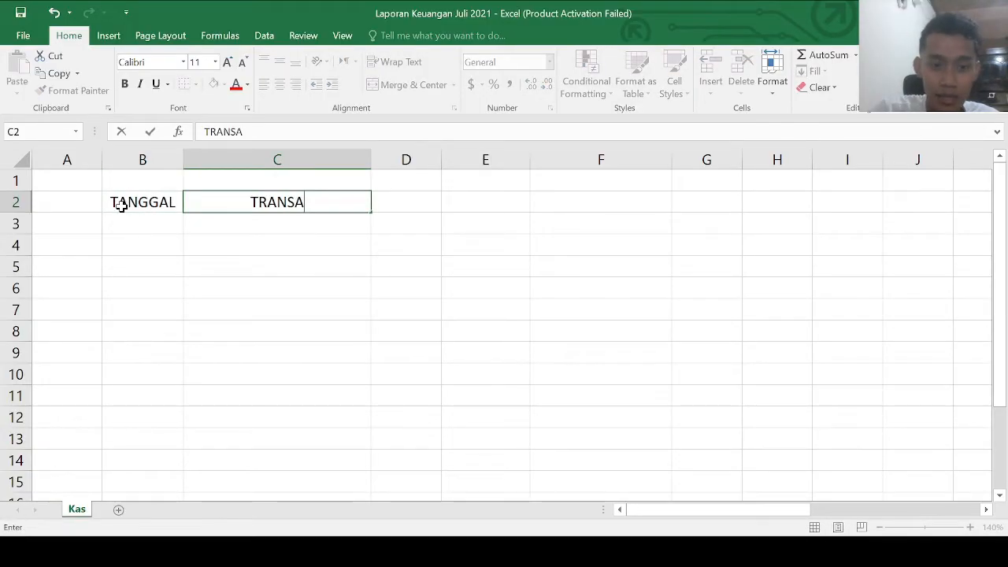
type("KSINYA")
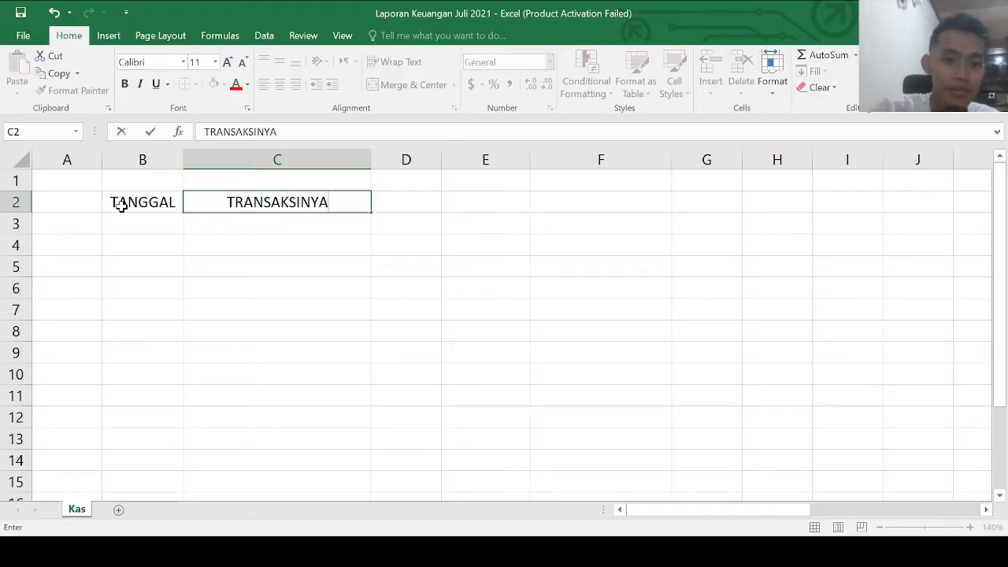
key("BackSpace")
key("BackSpace")
key("BackSpace")
key("Tab")
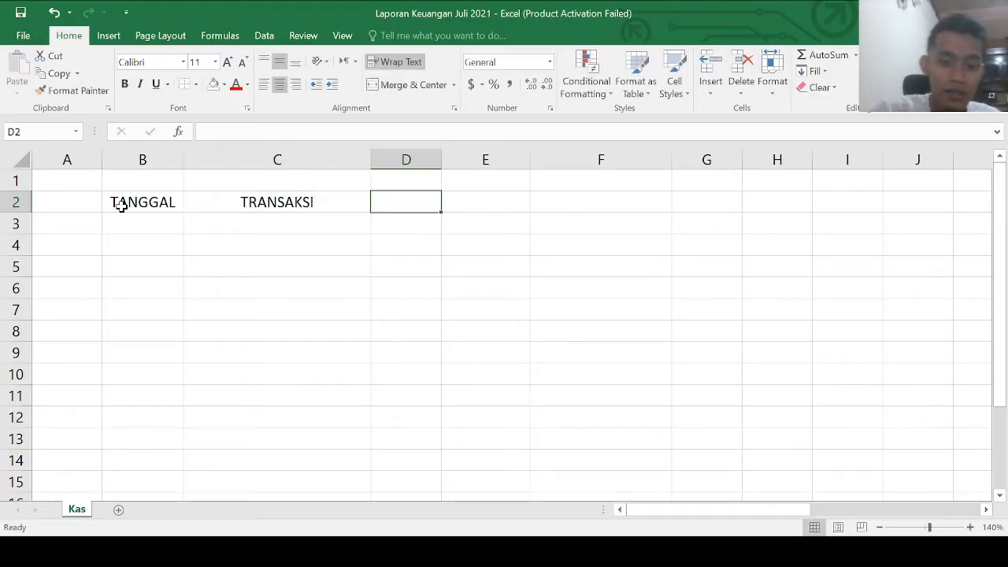
type("KAS")
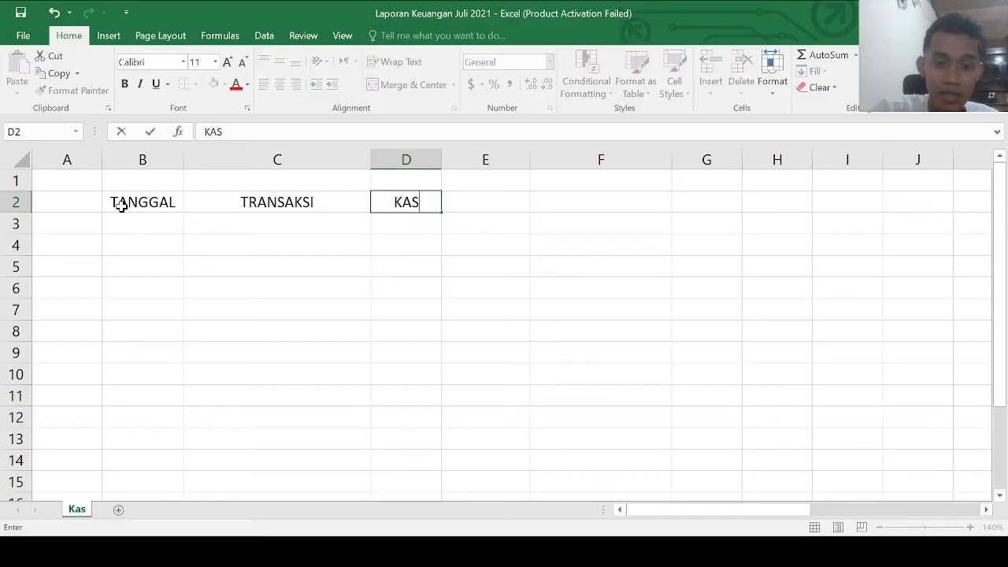
key("Return")
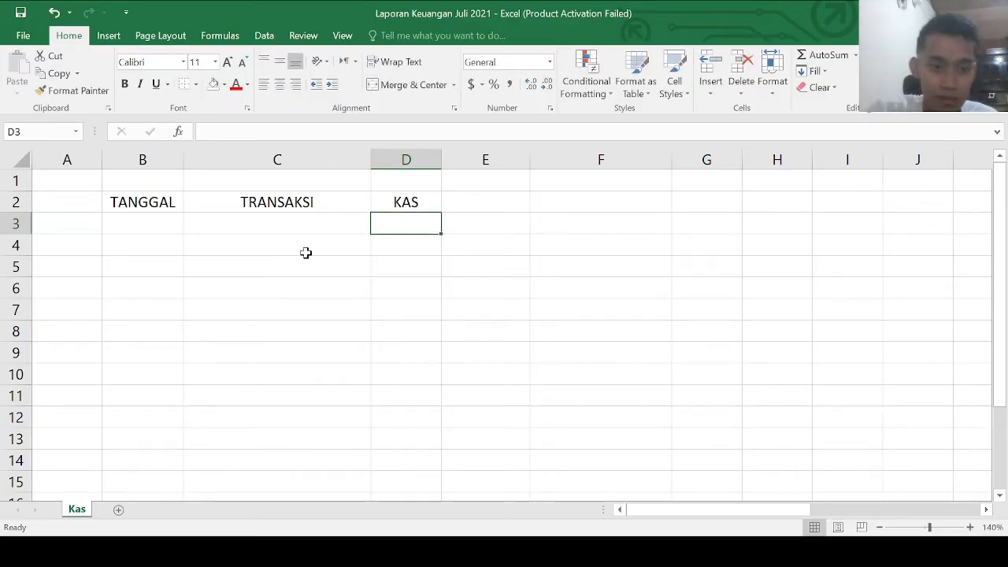
left_click(152, 247)
left_click(154, 228)
left_click(300, 224)
left_click(406, 216)
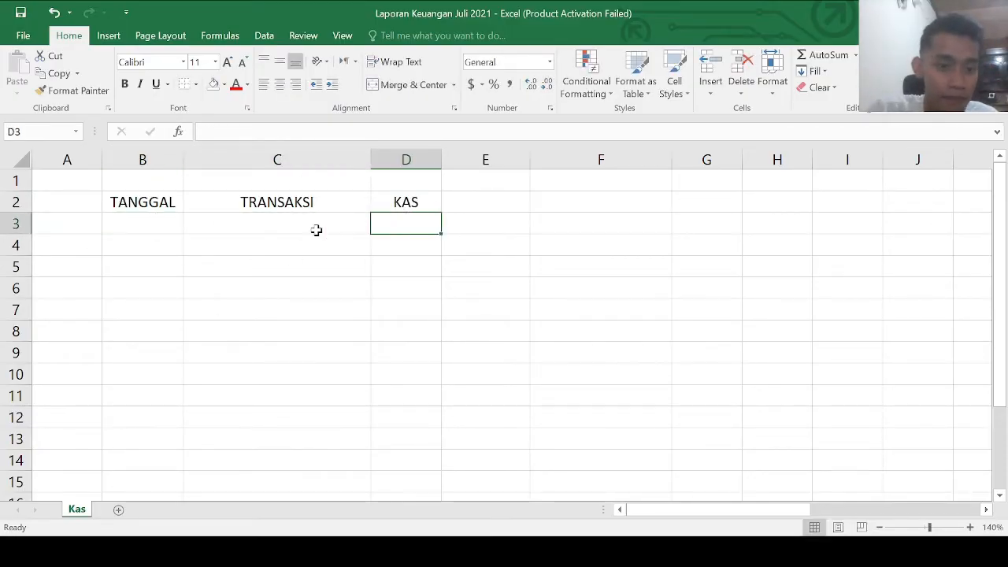
left_click(416, 206)
left_click_drag(131, 207, 422, 330)
left_click(422, 331)
Fill the header cells B2:D2 with light blue and widen column D slightly.
left_click_drag(148, 196, 394, 198)
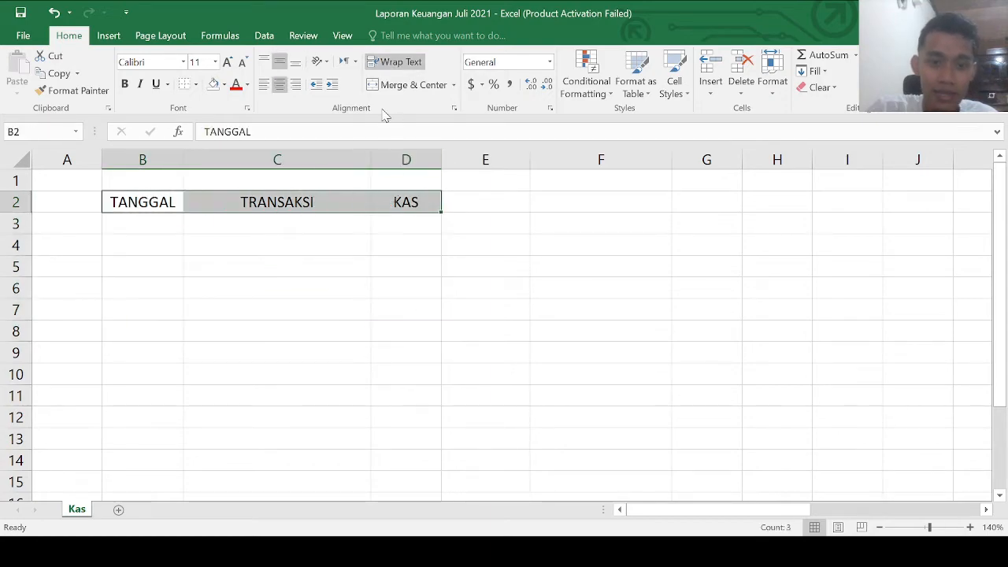
left_click(221, 85)
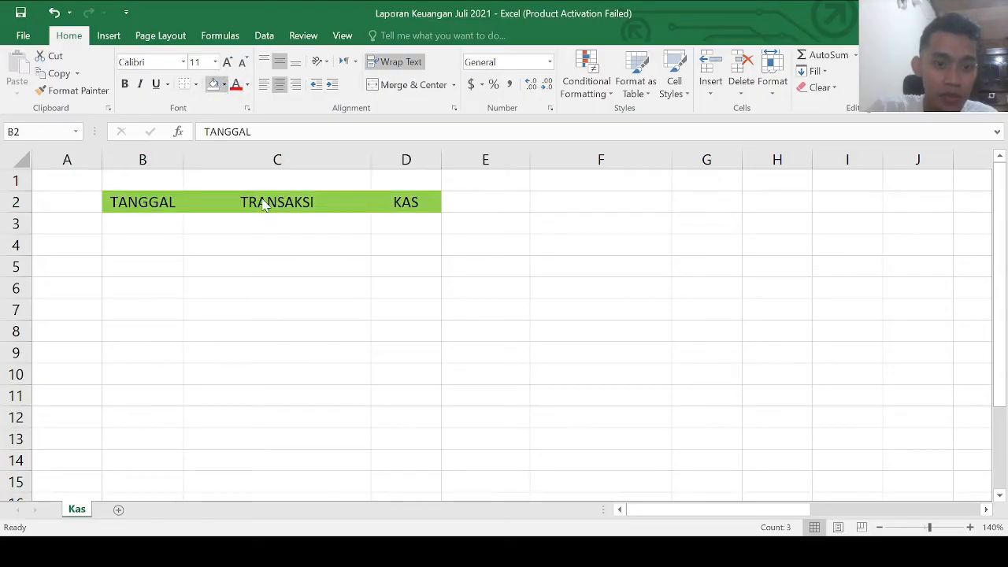
left_click(262, 149)
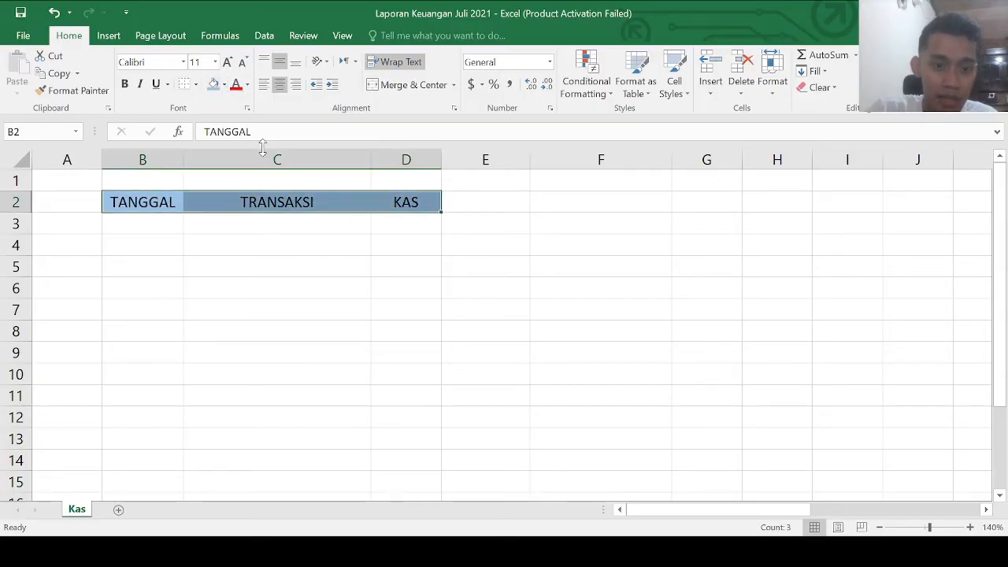
left_click(157, 244)
left_click(150, 224)
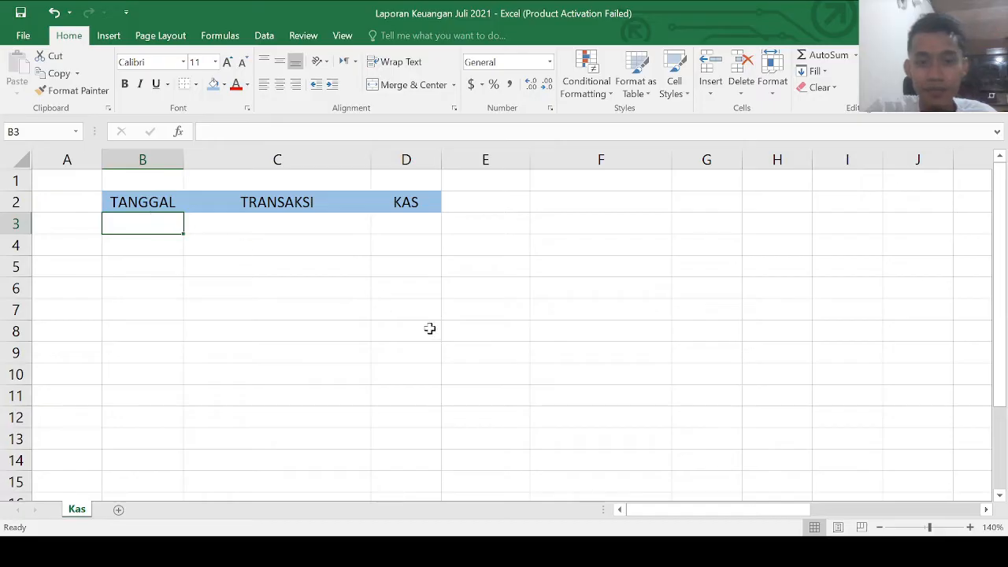
left_click_drag(441, 158, 464, 158)
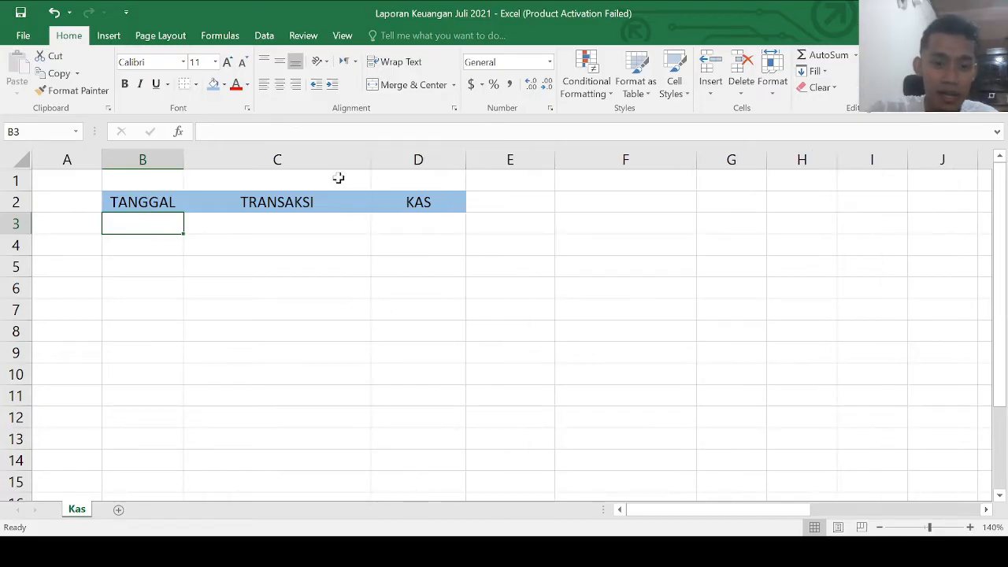
Enter the transaction date 15/7/21 in cell B4 under TANGGAL.
key("Down")
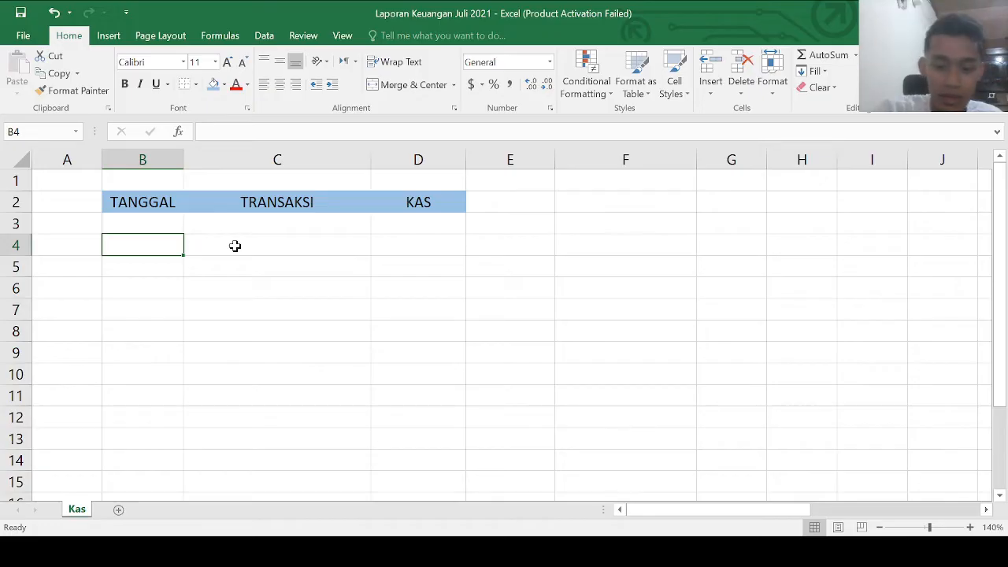
type("15")
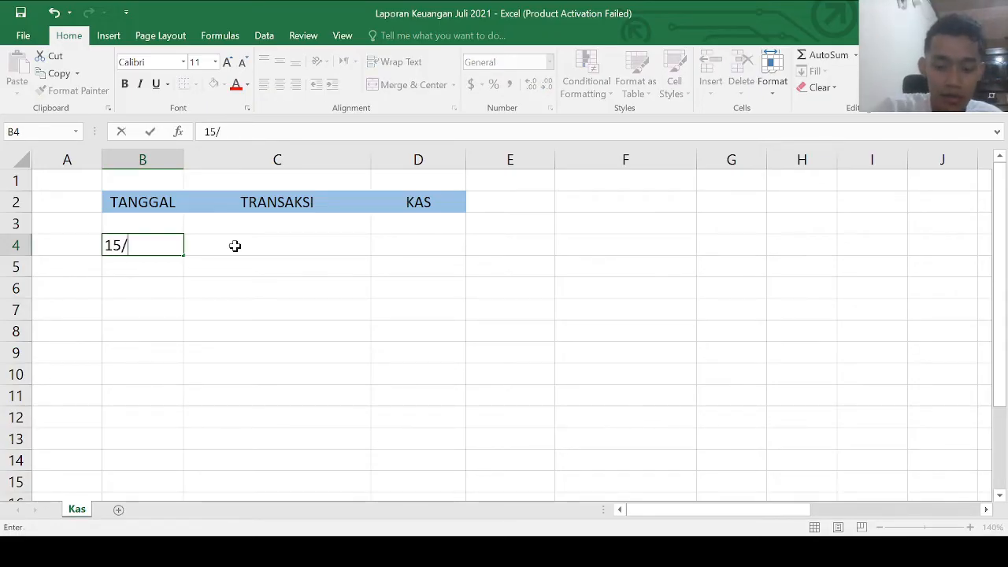
type("/7/")
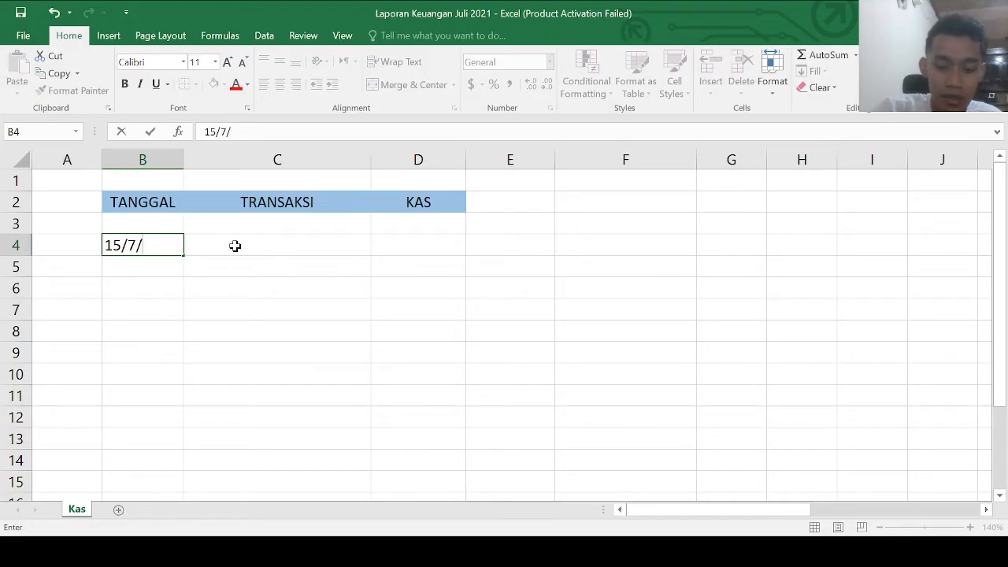
type("21")
key("Tab")
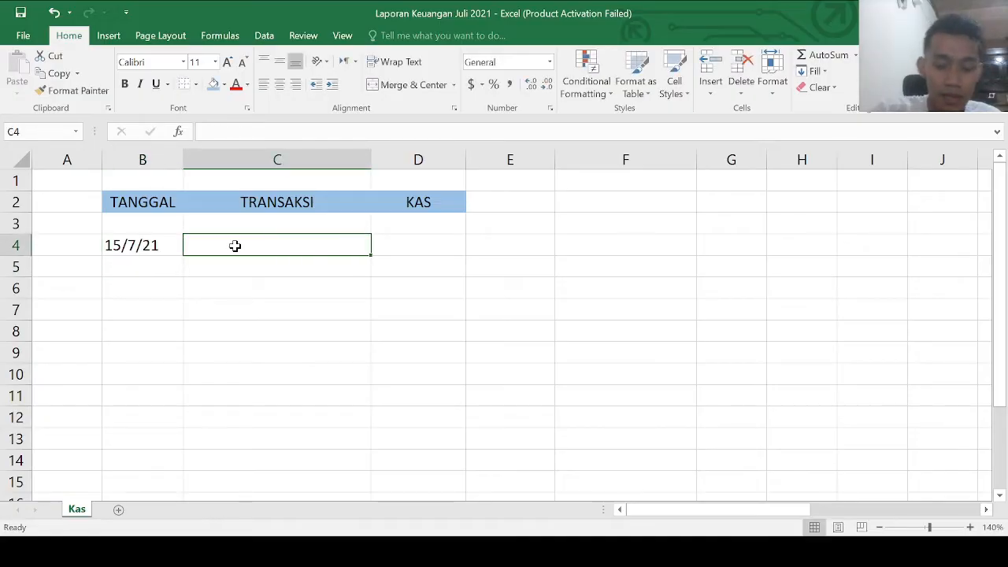
Enter PENJUALAN INSTALASI HIDROPONIK in cell C4 and widen column C until the whole text fits.
type("pE")
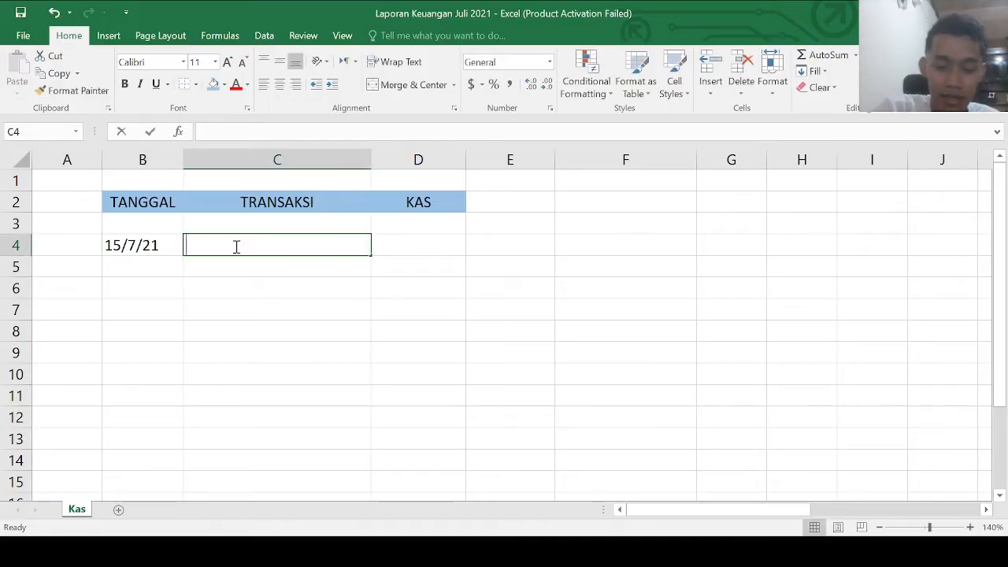
type("PE")
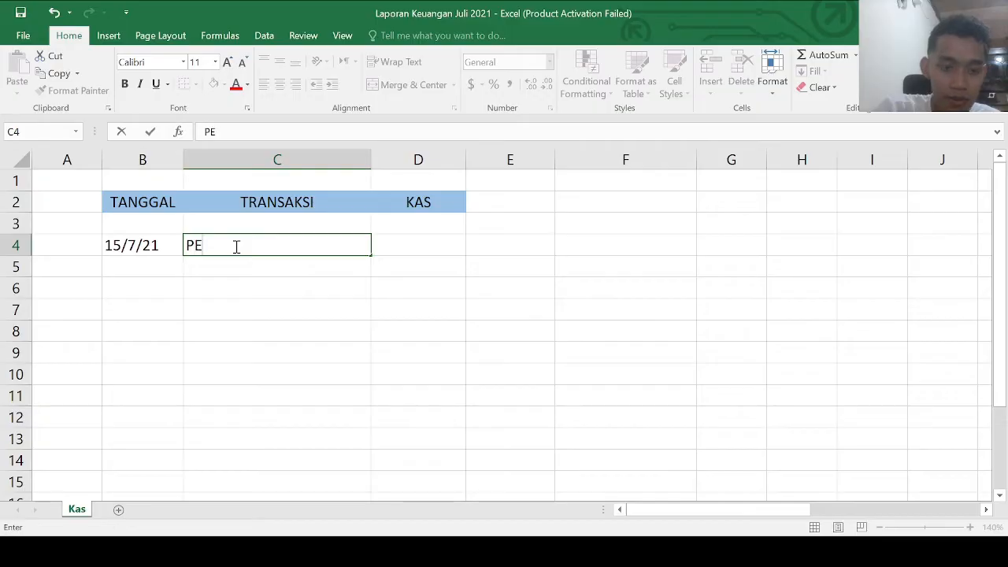
type("NJUALAN")
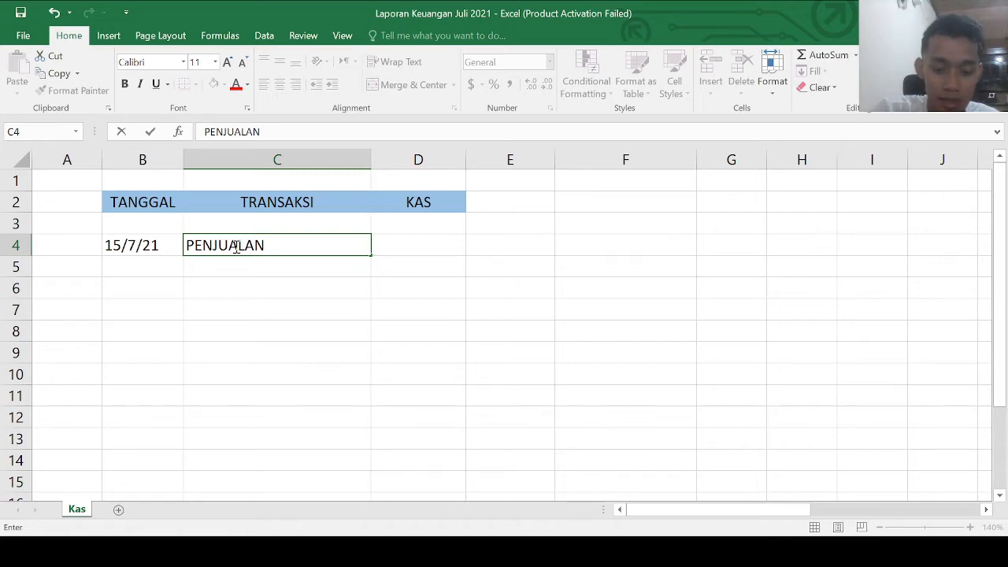
type("INSY")
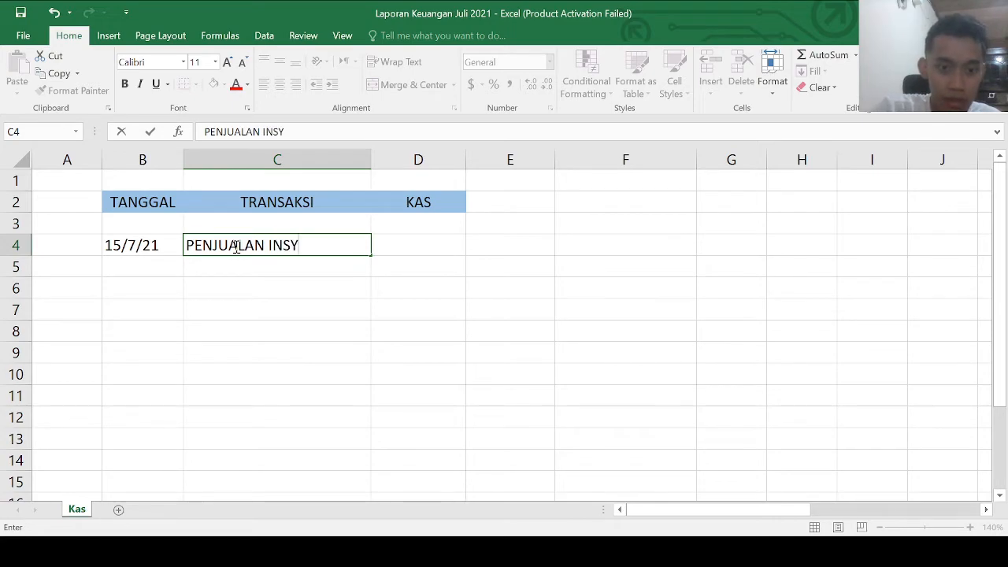
key("BackSpace")
type("TALASI HIDROPONIK")
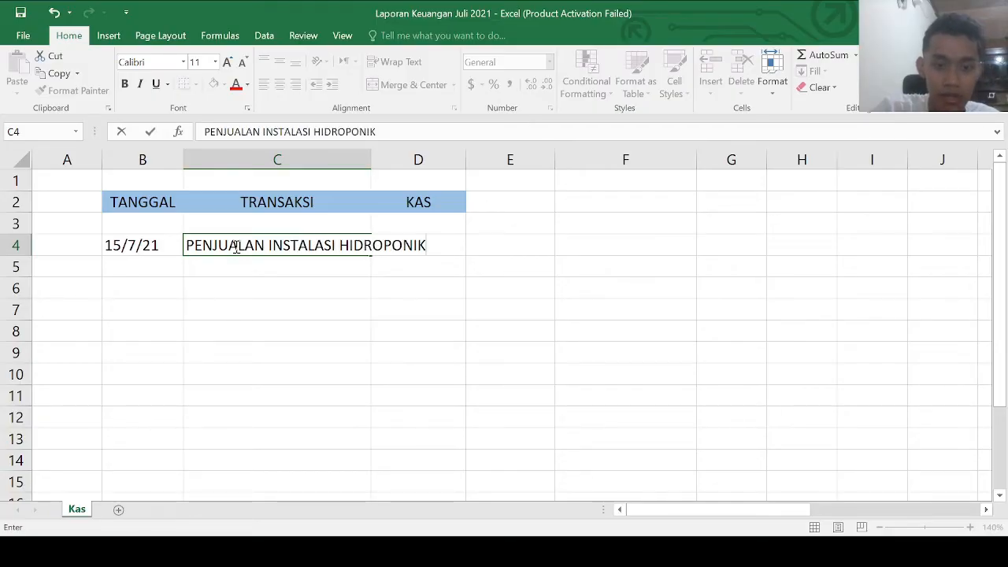
key("Return")
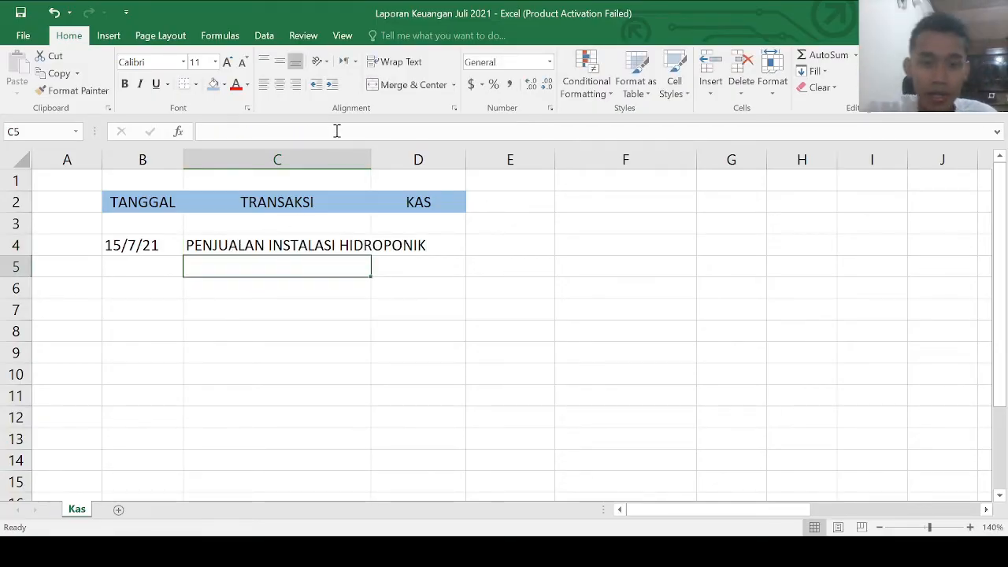
left_click_drag(371, 160, 459, 165)
Enter the amount 850000 in cell D4 under KAS.
left_click(495, 246)
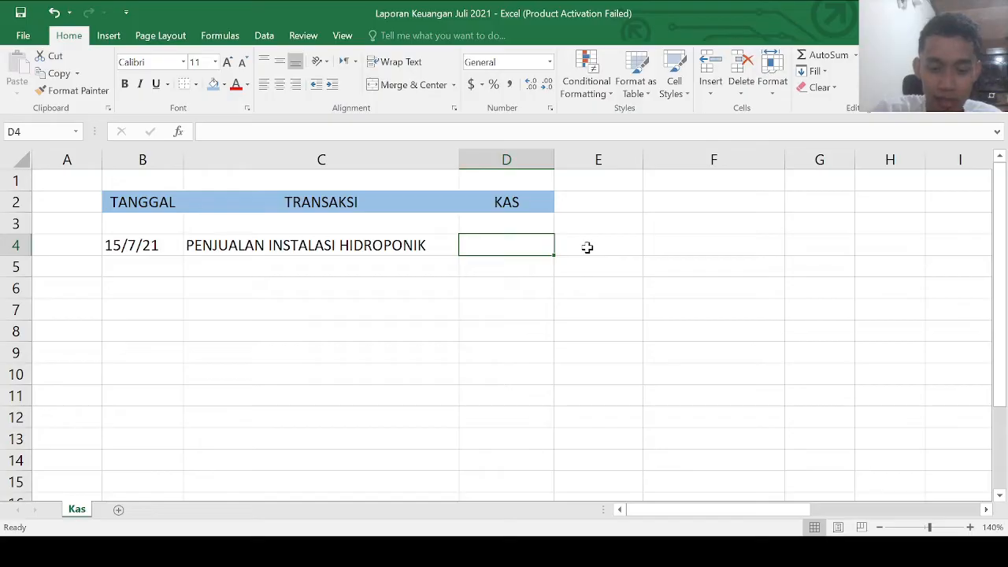
type("850000")
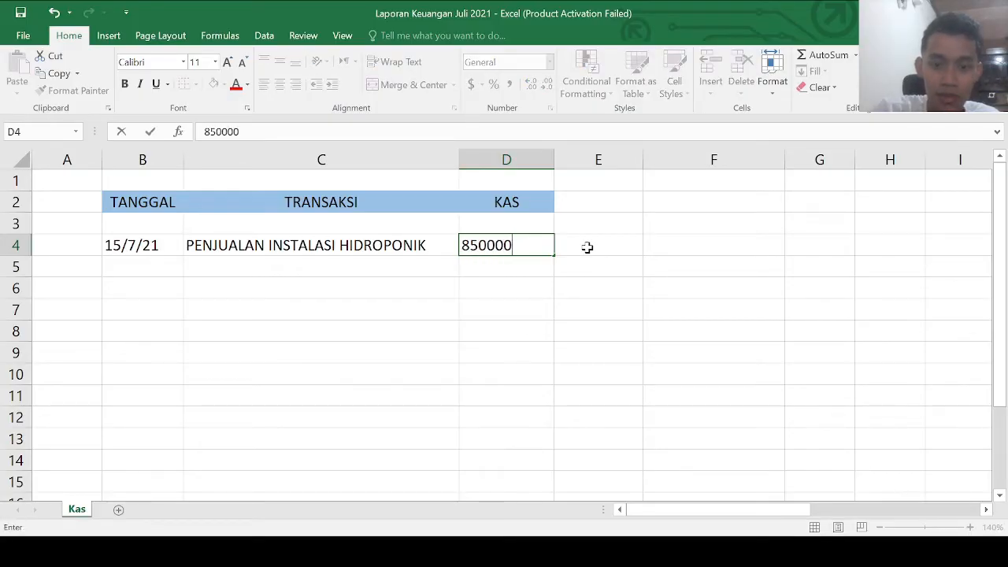
key("Return")
left_click(513, 247)
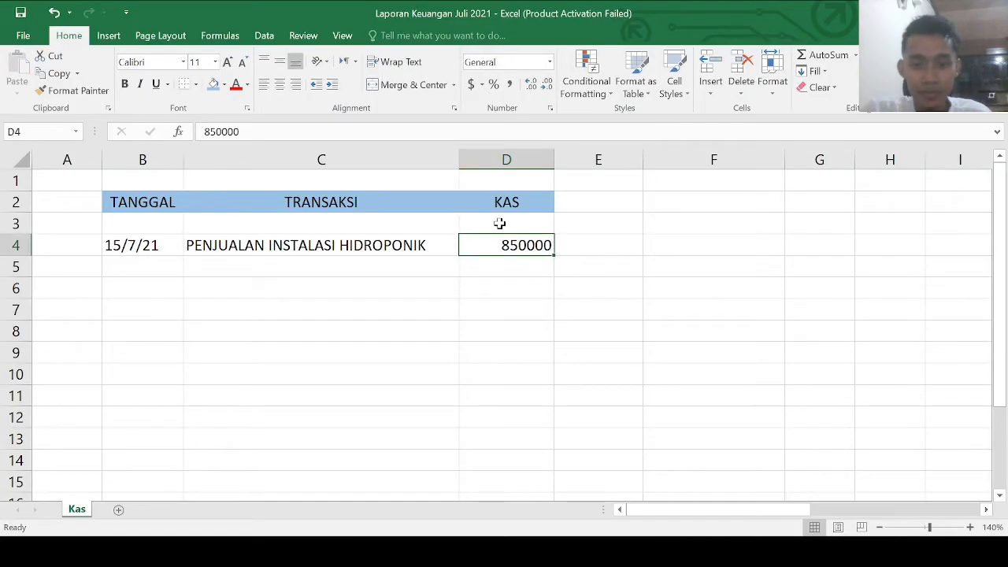
Format the amount in D4 with a thousands separator and no decimal places.
left_click_drag(494, 241, 517, 256)
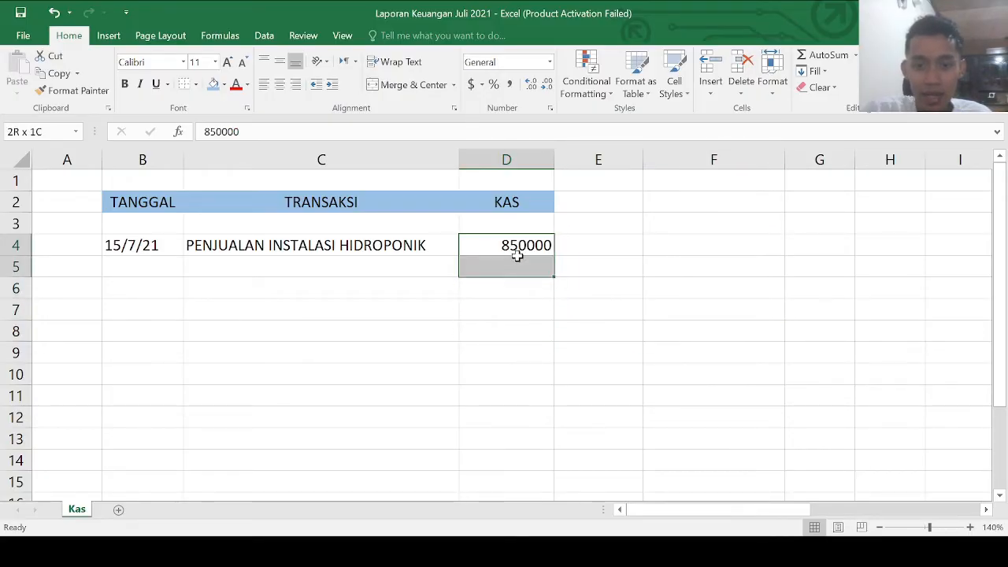
left_click(509, 85)
left_click(536, 286)
left_click(521, 245)
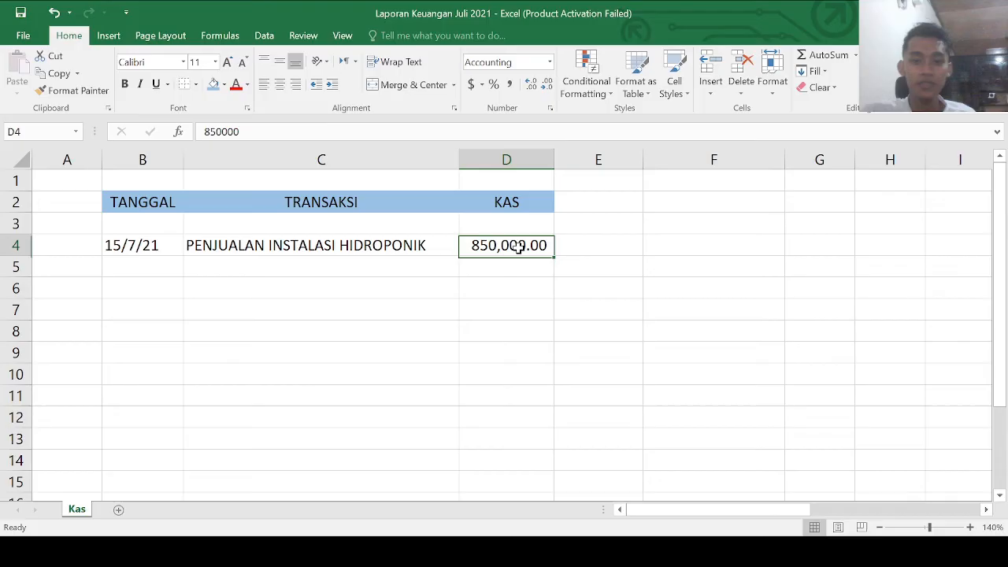
left_click(545, 84)
left_click(546, 84)
left_click(512, 204)
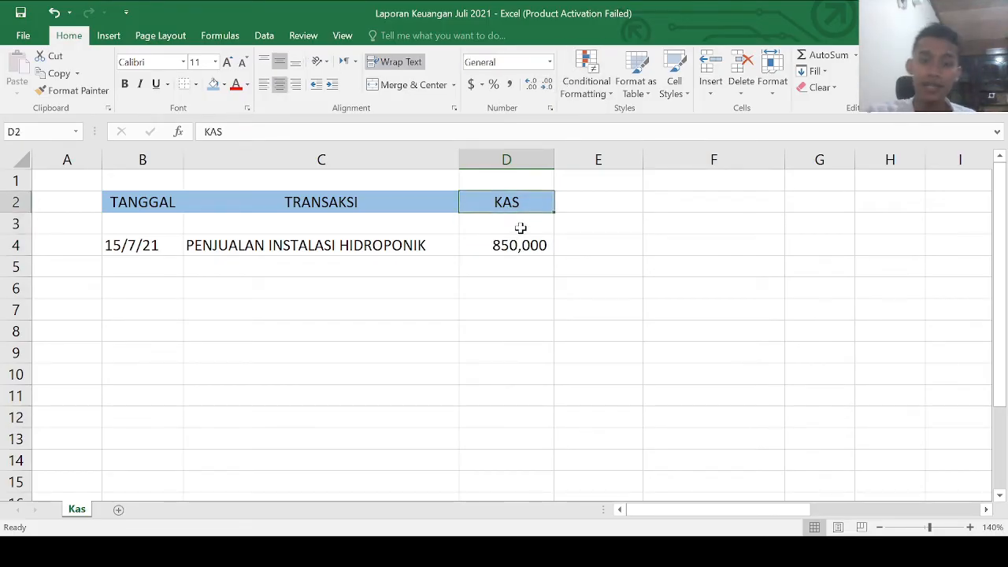
left_click(521, 241)
left_click(508, 201)
left_click(524, 244)
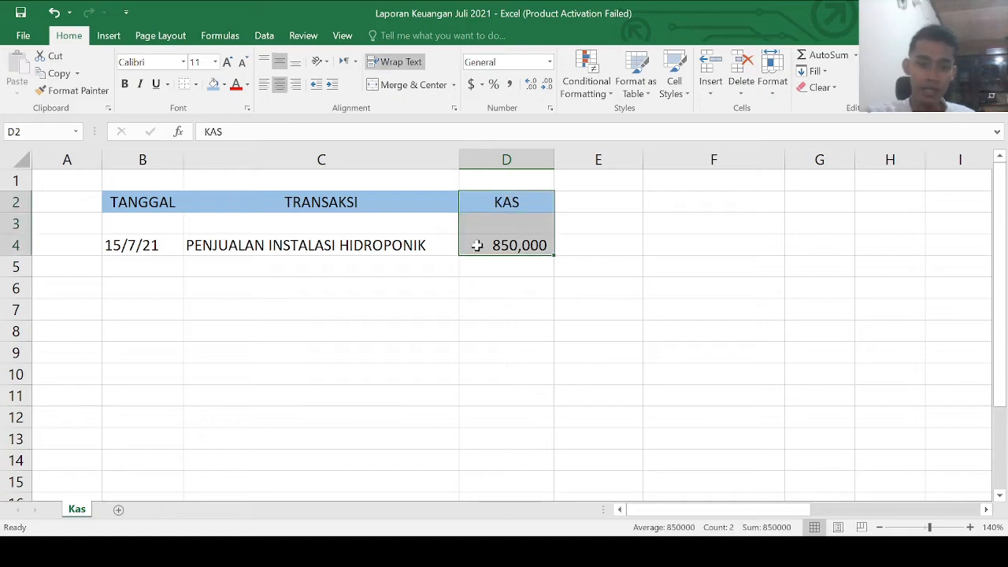
left_click_drag(139, 242, 511, 247)
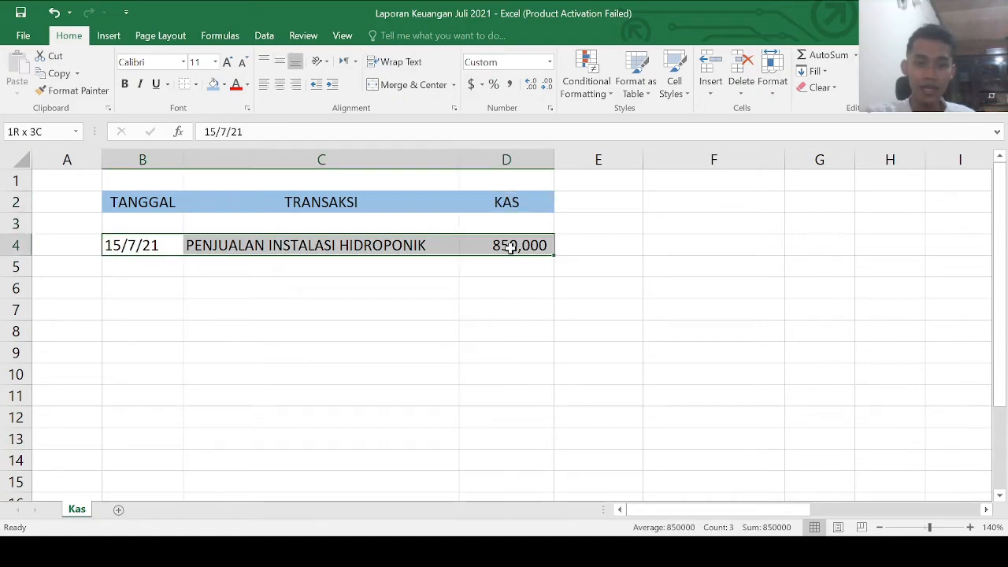
left_click(513, 201)
left_click(513, 244)
left_click(513, 201)
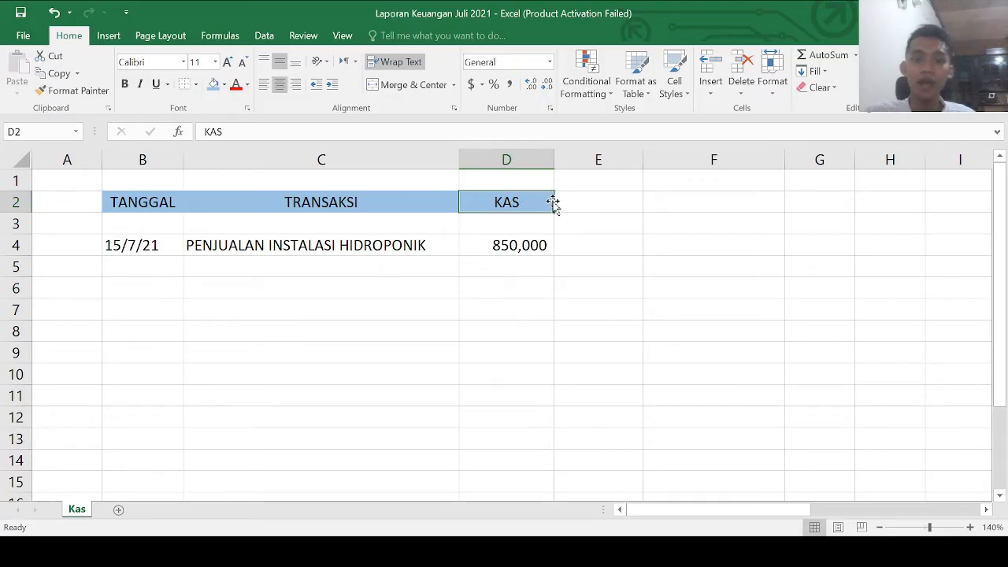
left_click(585, 206)
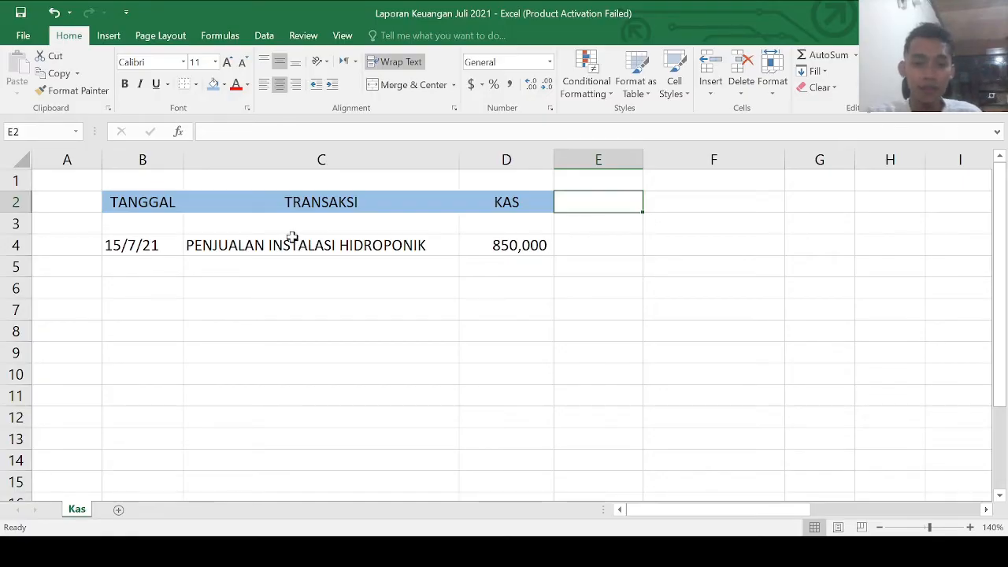
left_click(501, 203)
left_click(512, 246)
left_click_drag(515, 200, 519, 246)
Add the headers PENJUALAN in cell E2 and POTONGAN PENJUALAN in cell F2.
left_click(578, 199)
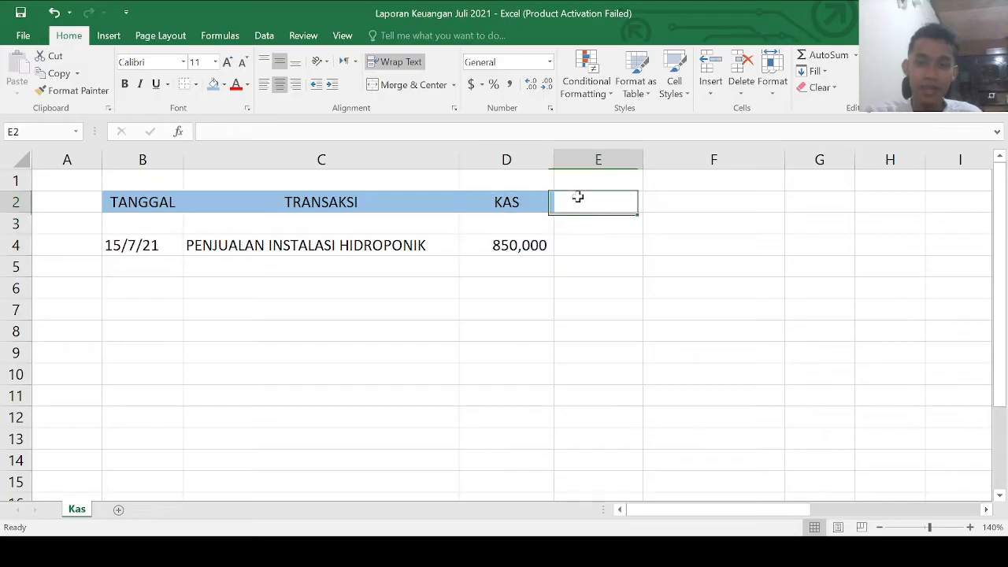
left_click_drag(612, 202, 637, 202)
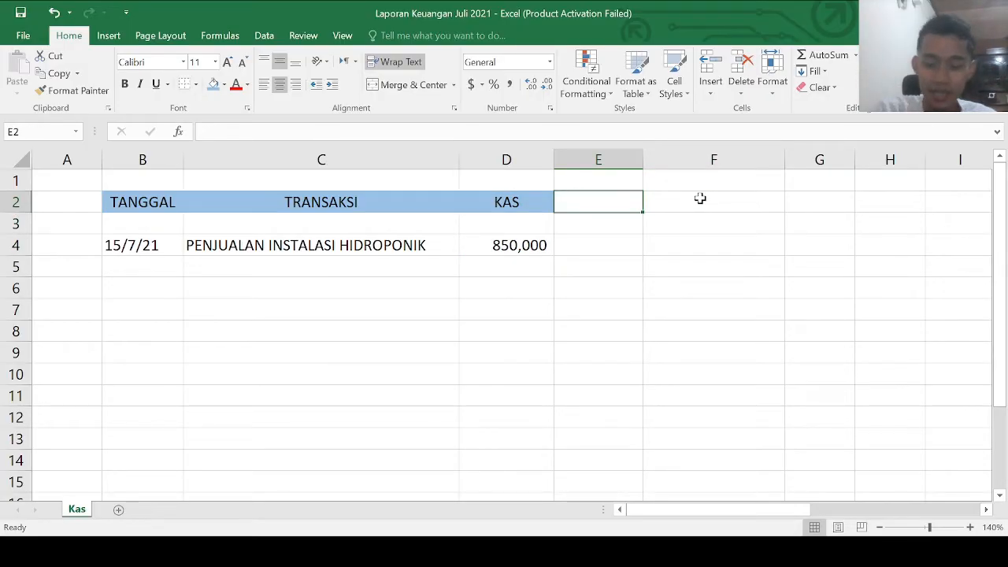
type("PENJUALAN")
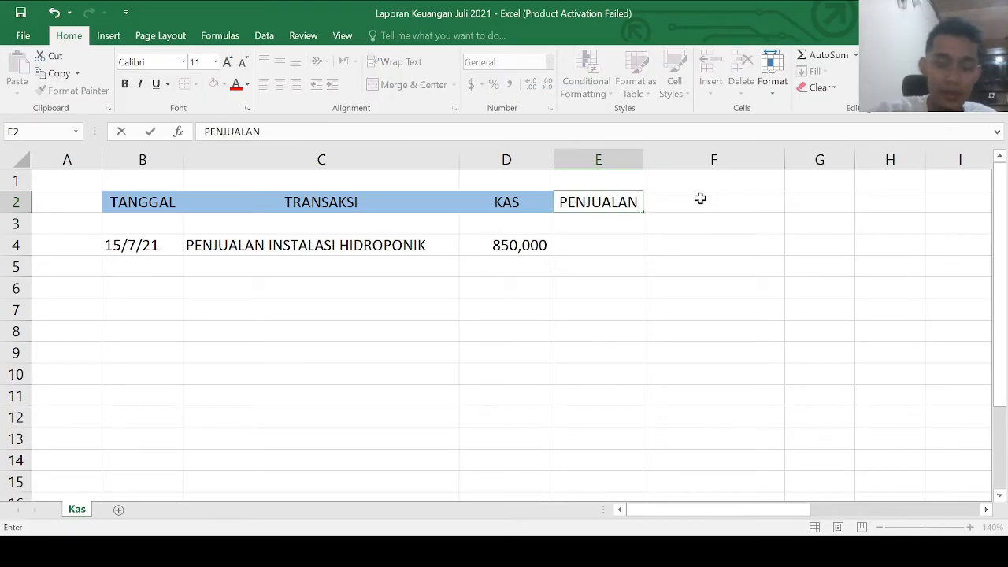
left_click(700, 199)
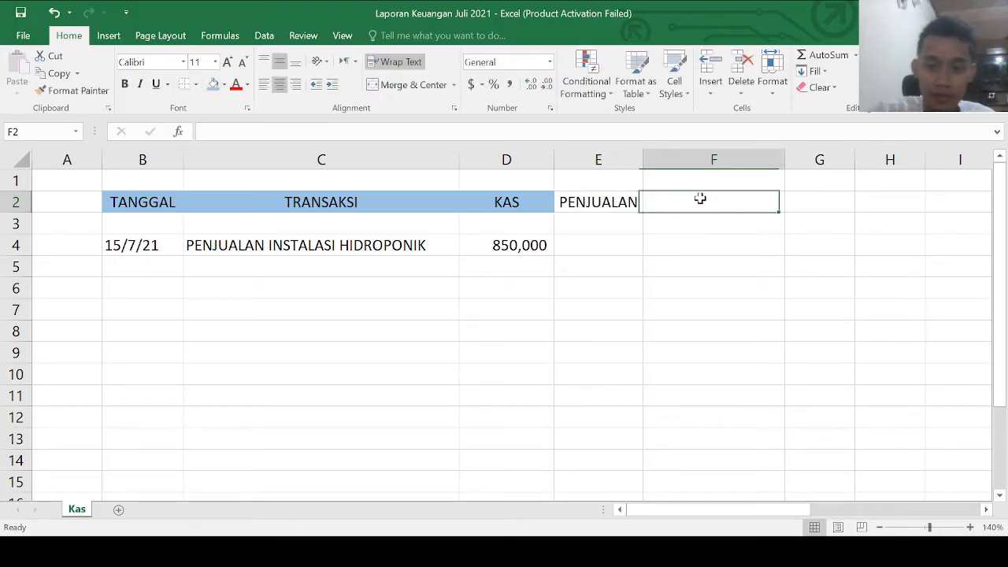
type("P")
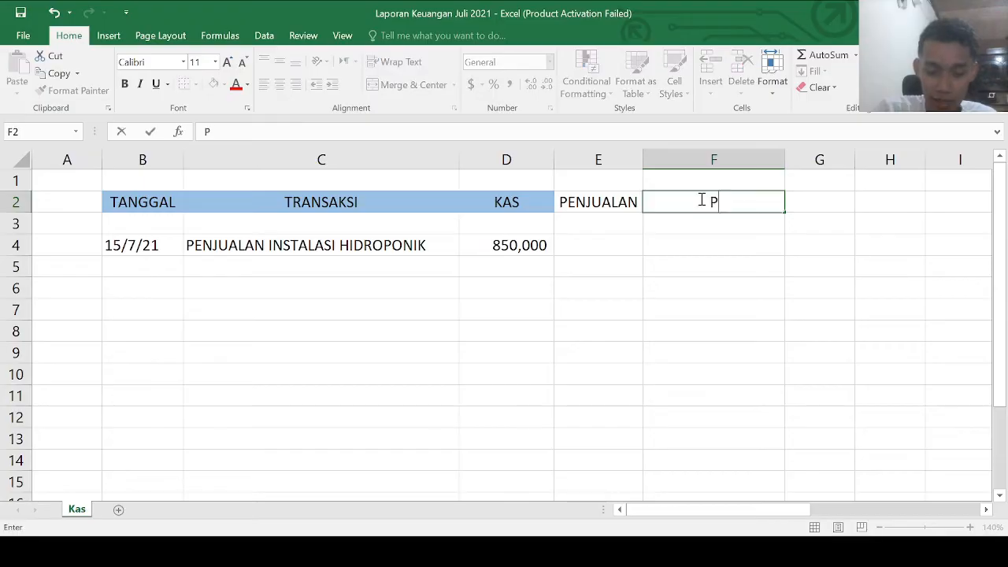
type("OTONGAN PENJ")
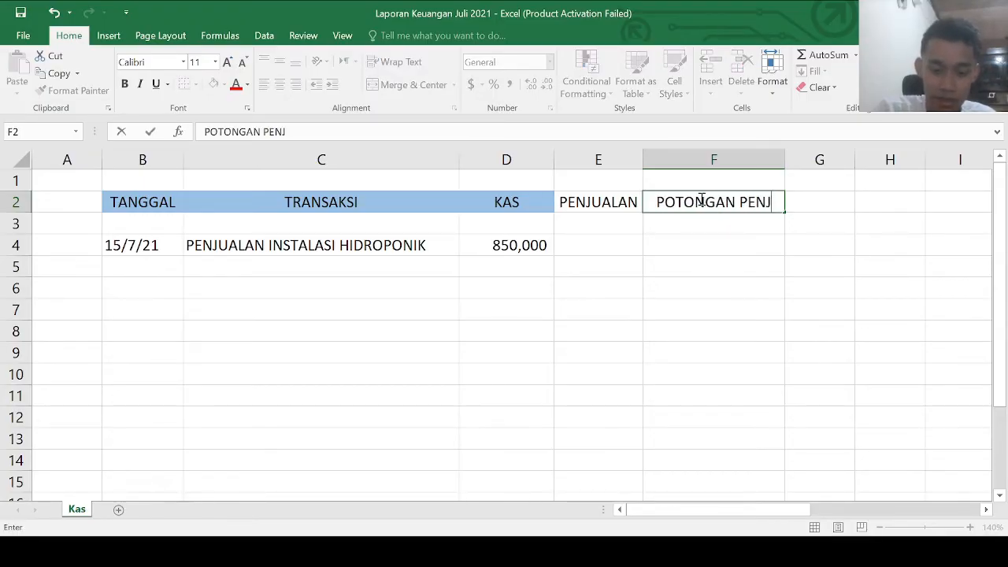
type("UALAN")
key("Tab")
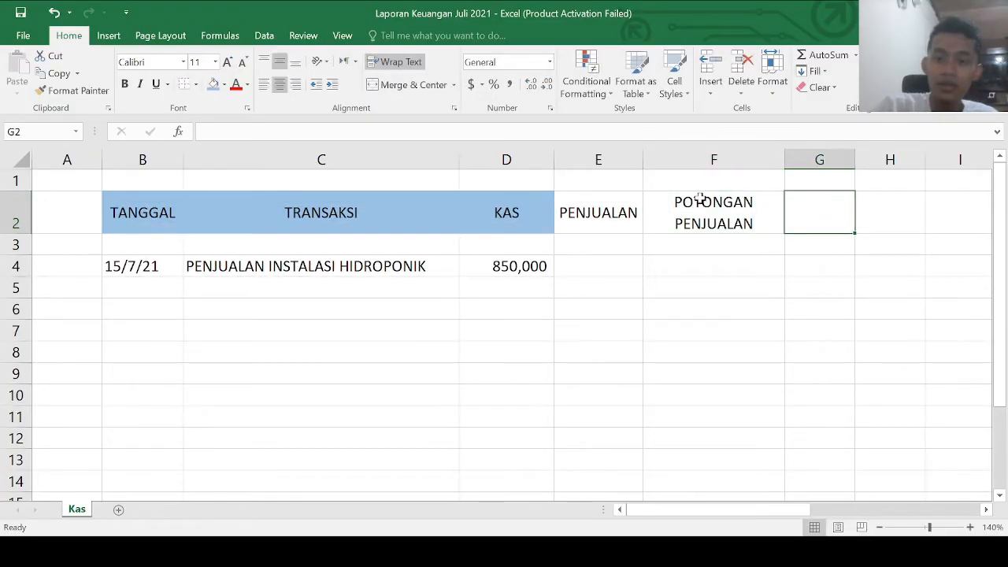
Add the headers BIAYA GAJI in cell G2 and BIAYA PERLENGKAPAN in cell H2.
type("BIAYA")
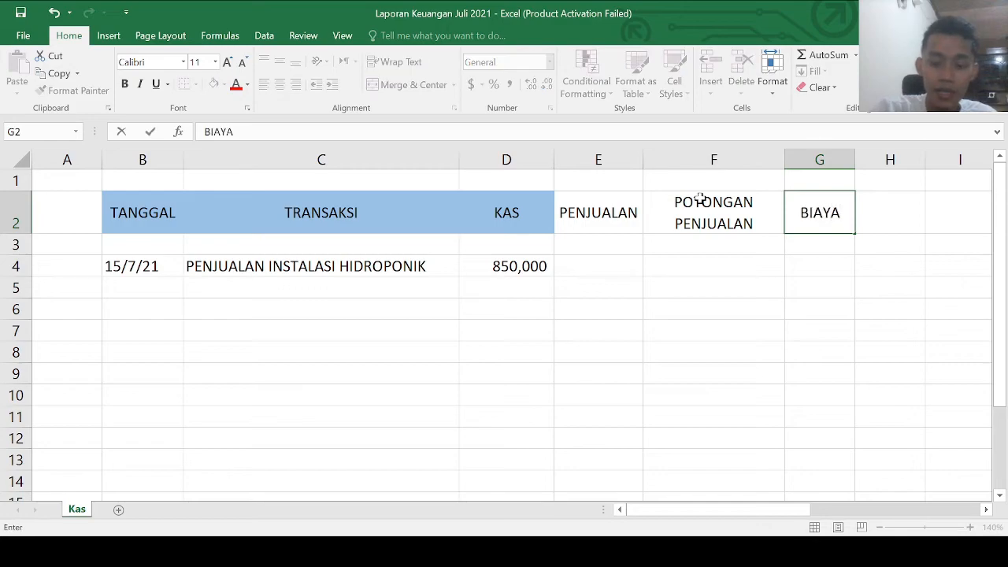
type(" GAJI")
key("Tab")
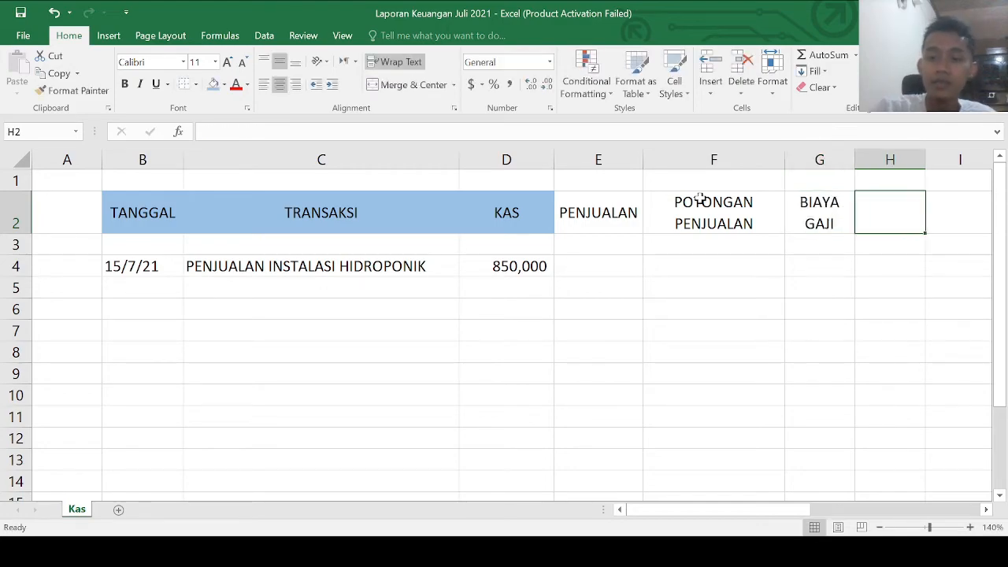
type("BIAYA")
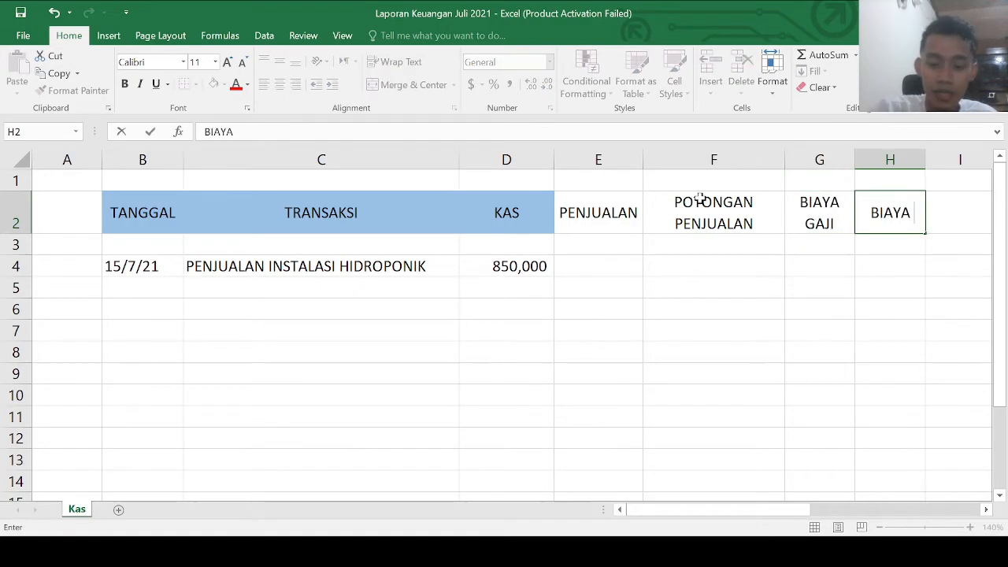
type(" PERLENGKAPAN")
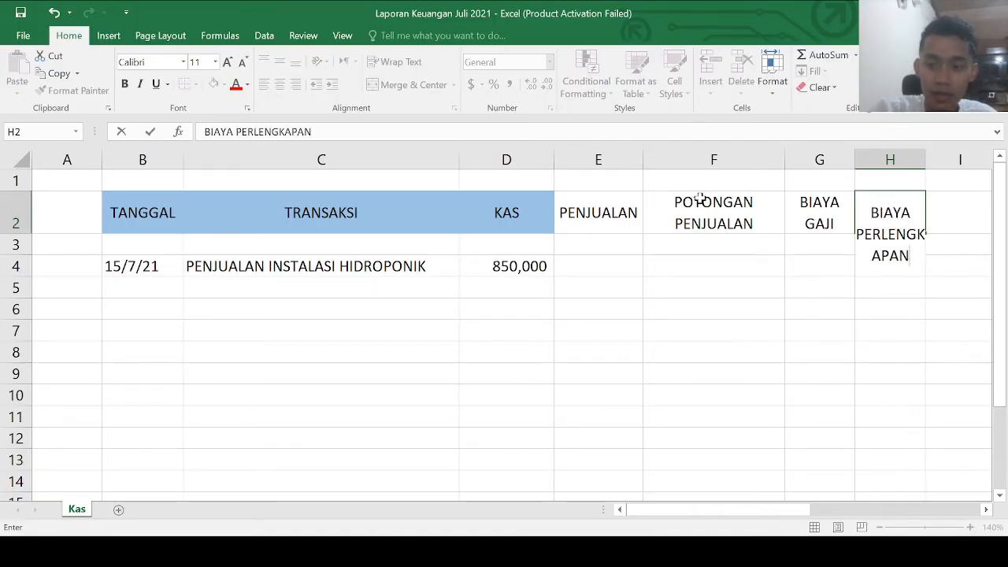
key("Tab")
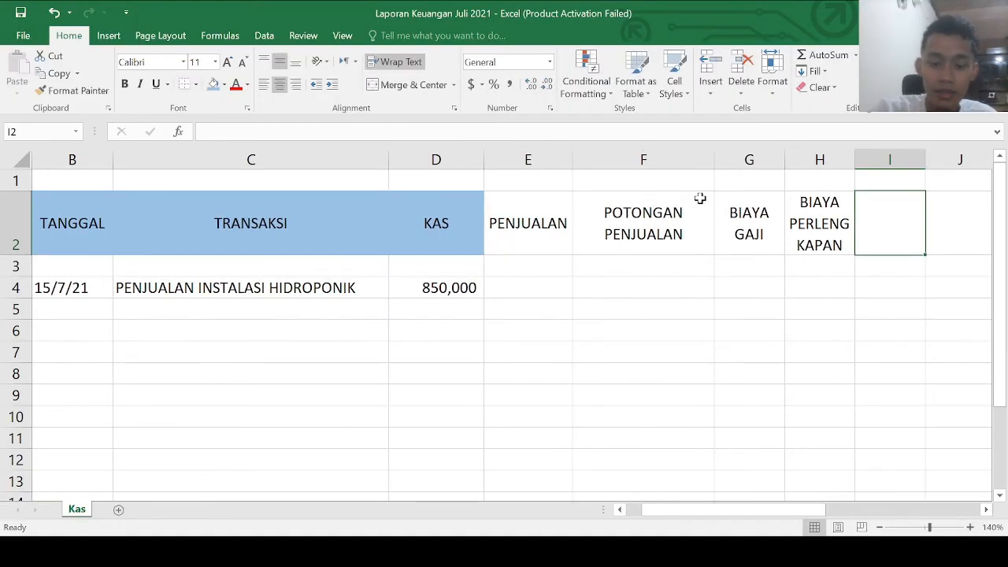
Add the header BIAYA UTILITAS in cell I2.
type("BIAYA")
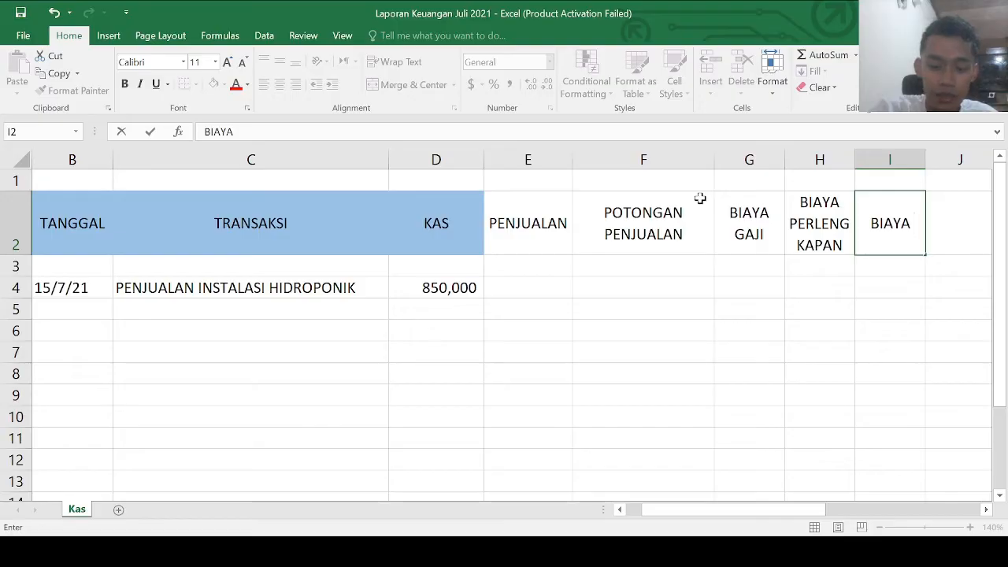
type(" ULIT")
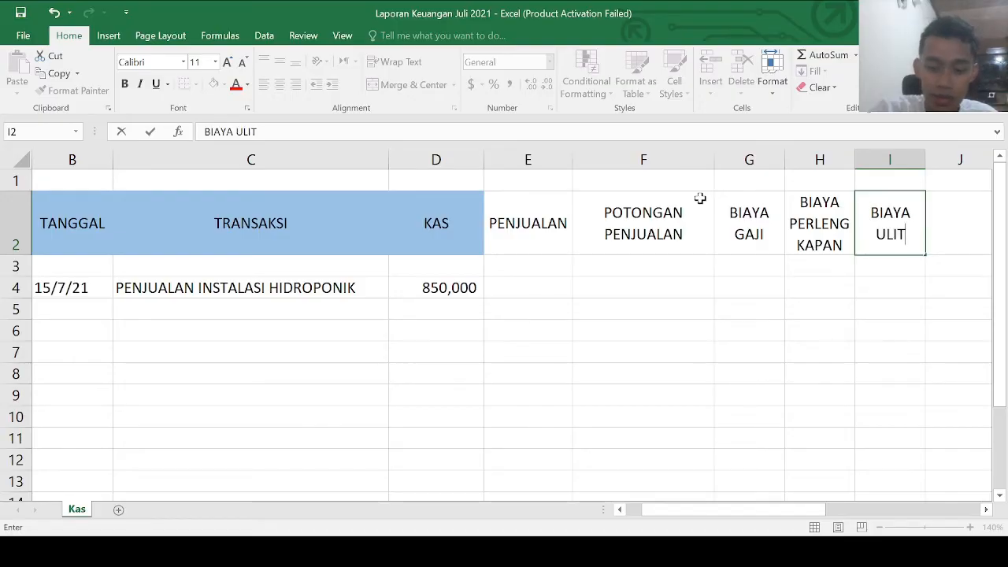
type("IAS")
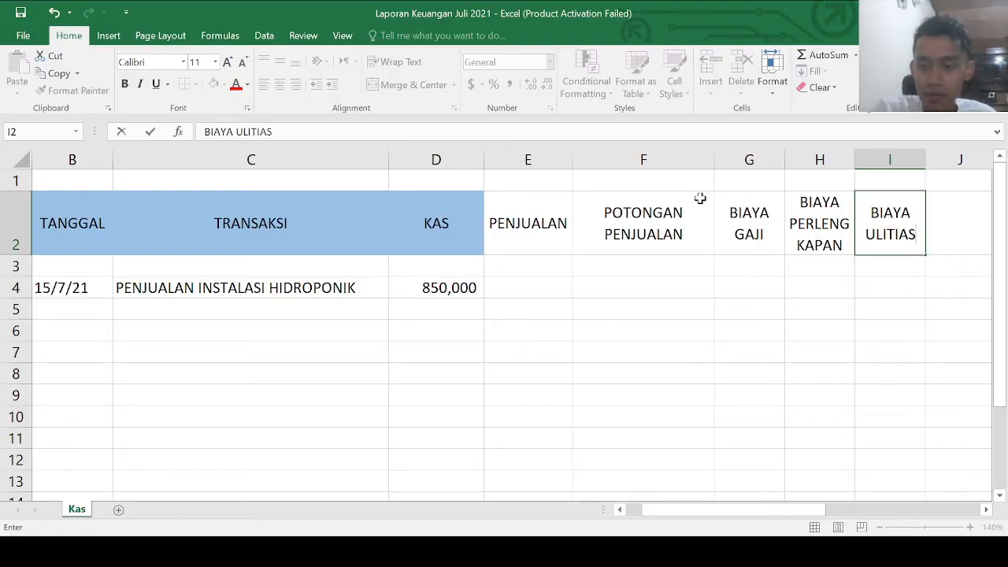
key("BackSpace")
key("BackSpace")
key("BackSpace")
key("BackSpace")
key("BackSpace")
key("BackSpace")
type("T")
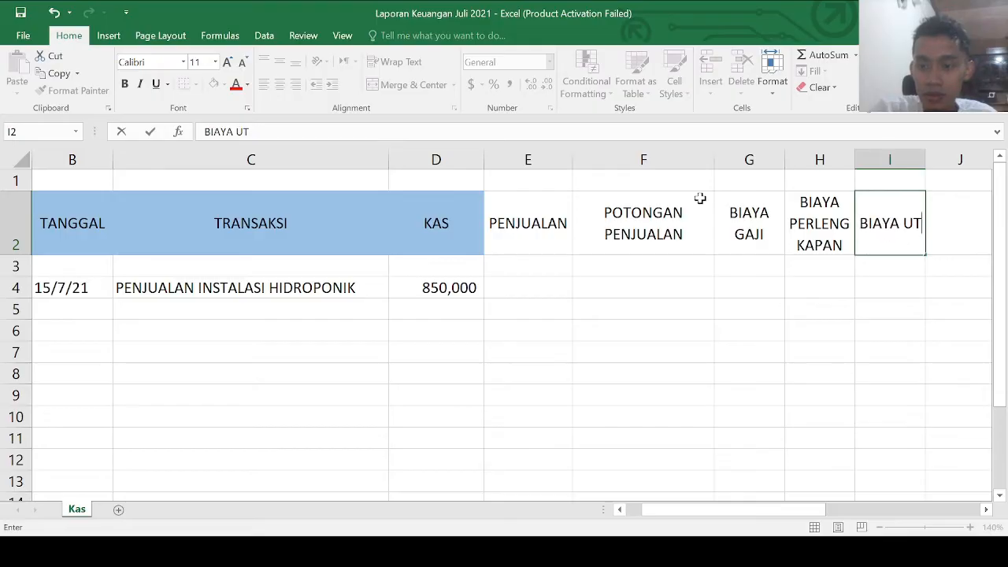
type("ILITAS")
key("Return")
key("Left")
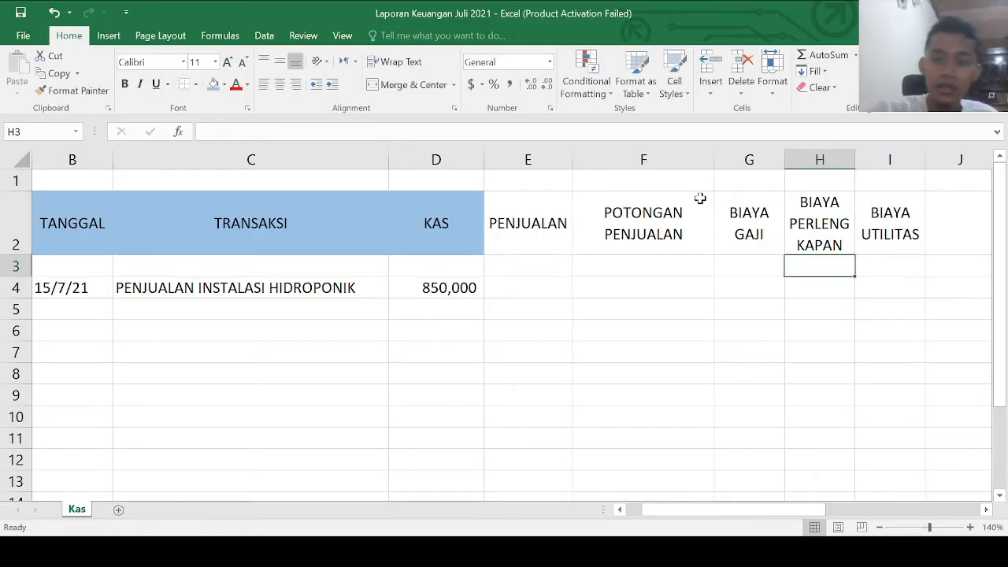
Fill the header cells E2:I2, from PENJUALAN to BIAYA UTILITAS, with light gold.
left_click(936, 214)
left_click(543, 209)
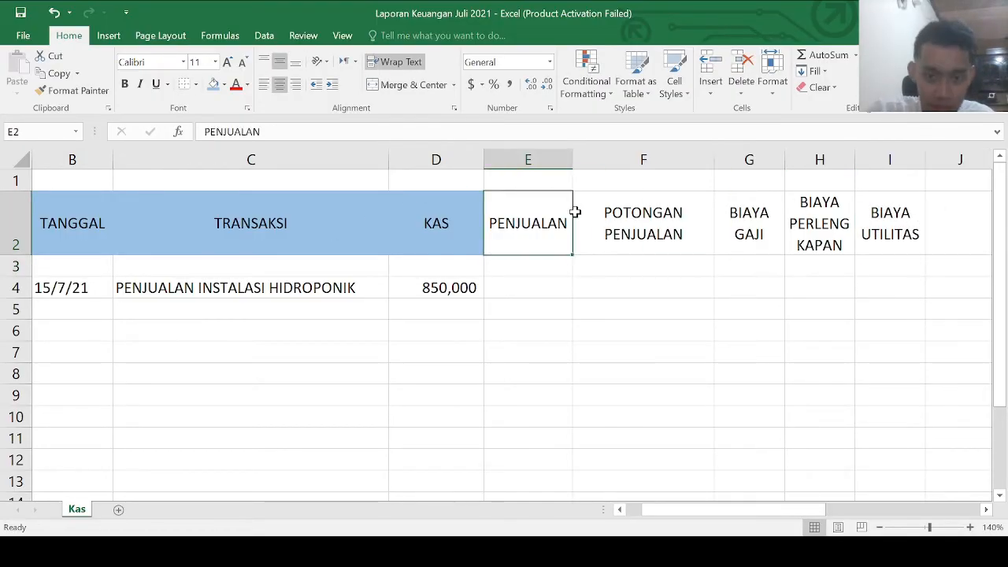
left_click(579, 214)
left_click_drag(558, 220, 898, 221)
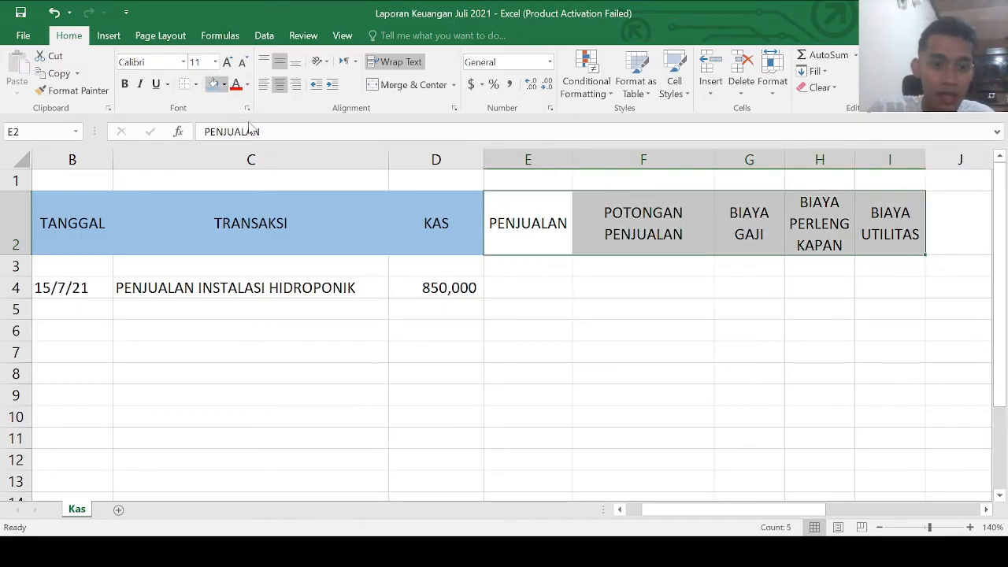
left_click(301, 153)
left_click(539, 227)
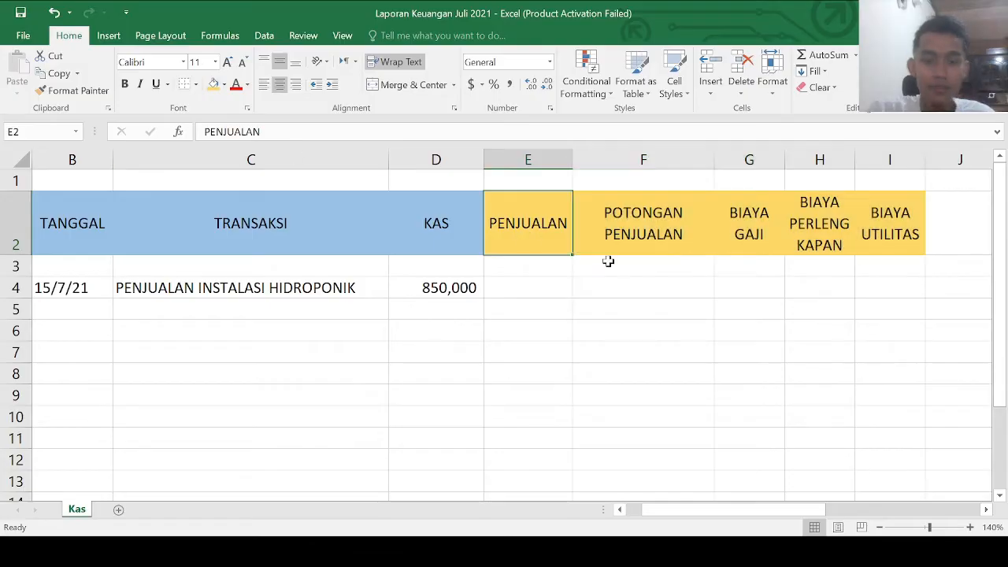
left_click(646, 373)
scroll(583, 398, "left", 1)
left_click_drag(490, 250, 530, 222)
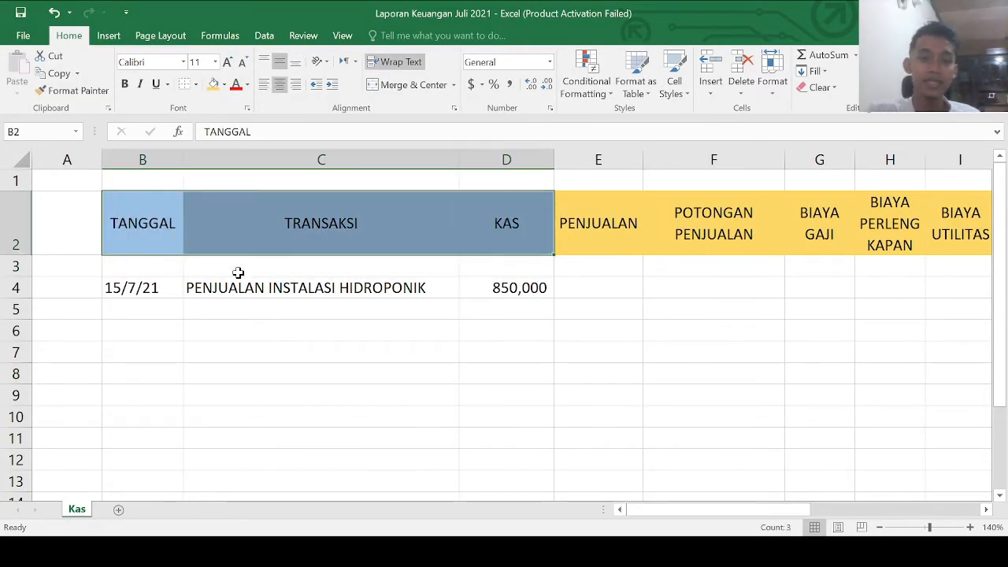
left_click(233, 285)
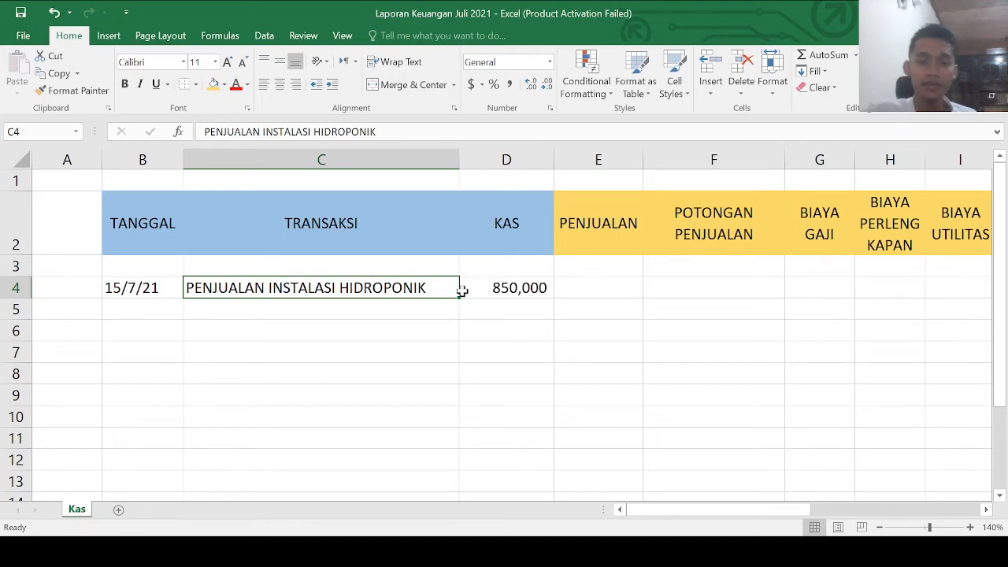
left_click(493, 288)
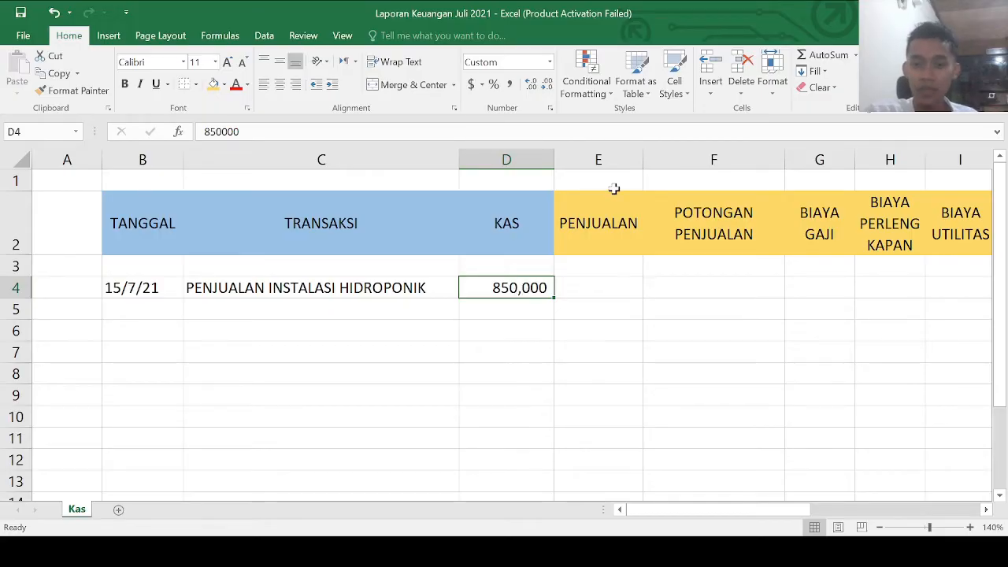
left_click(618, 261)
left_click(618, 284)
left_click_drag(581, 288, 557, 288)
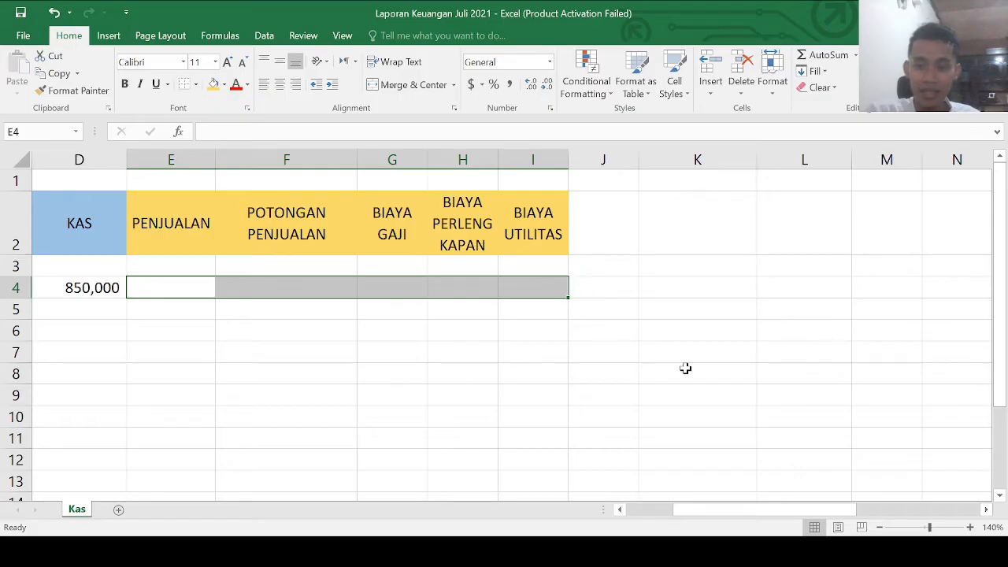
left_click_drag(785, 510, 748, 484)
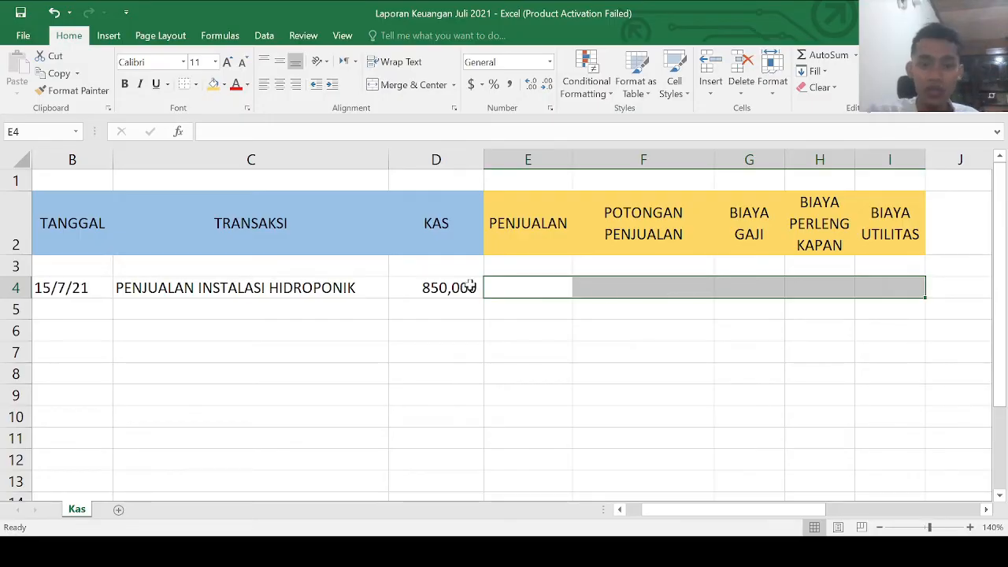
Enter 850000 under PENJUALAN in cell E4 for the PENJUALAN INSTALASI HIDROPONIK transaction.
left_click(436, 239)
left_click(436, 286)
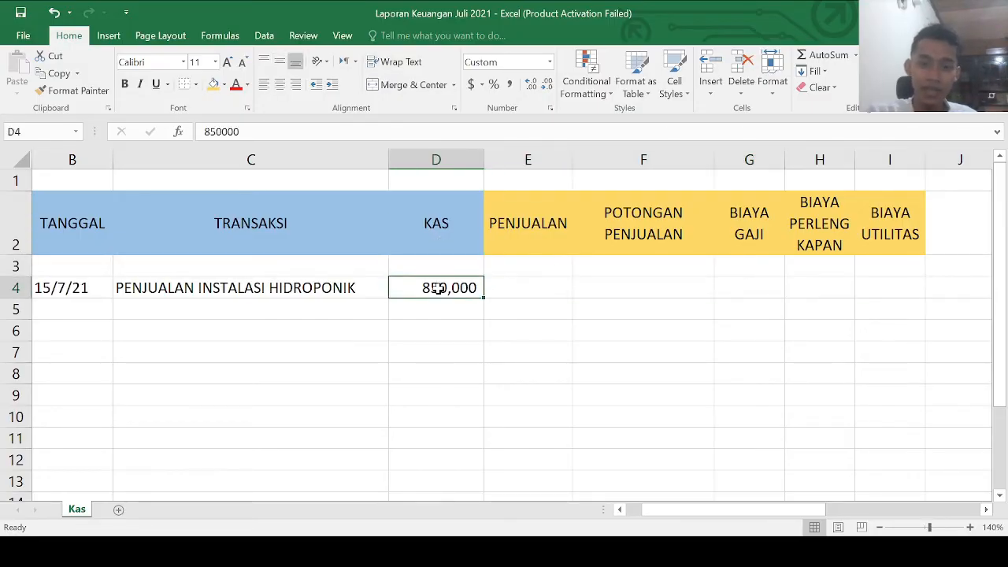
left_click(139, 289)
left_click(535, 285)
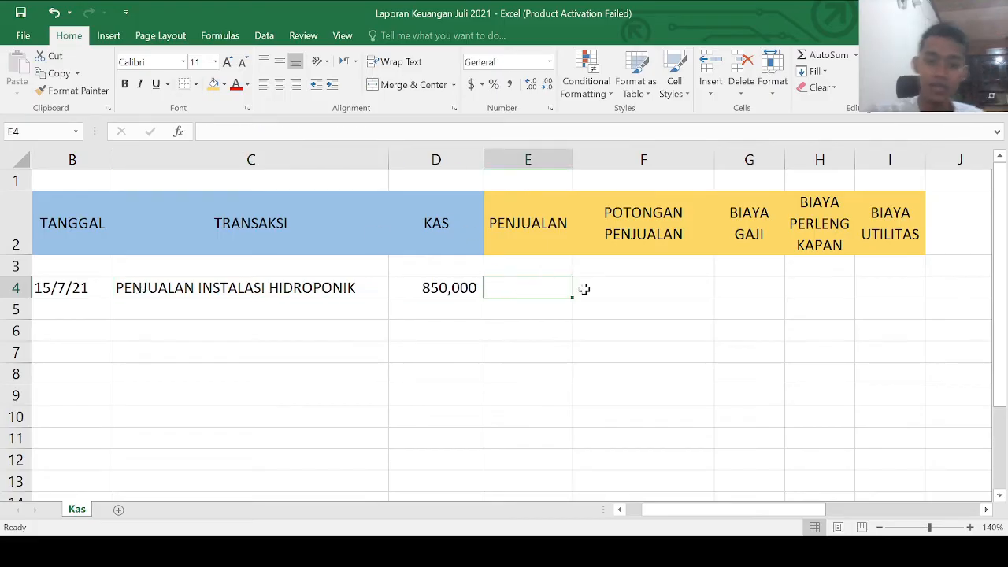
type("85")
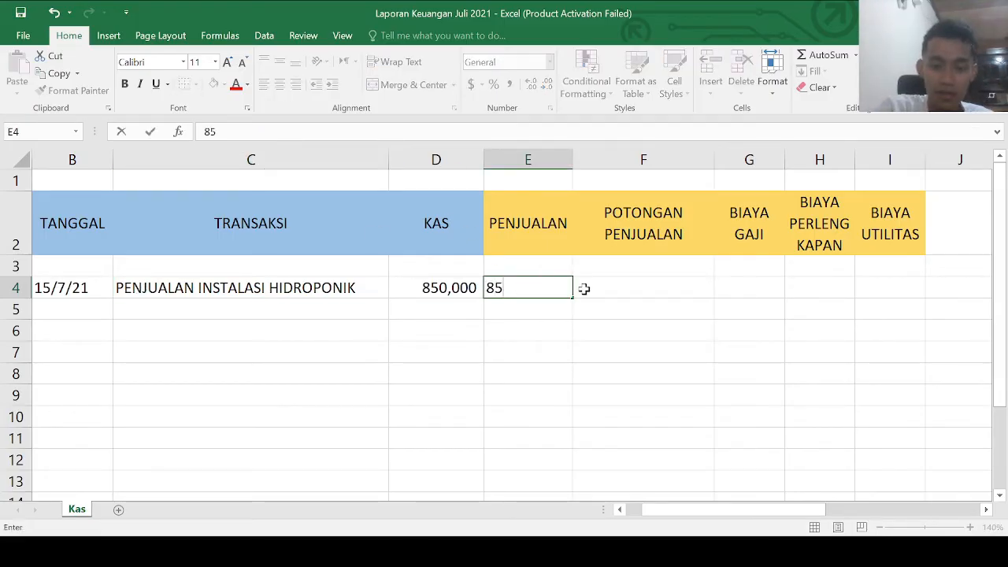
type("000")
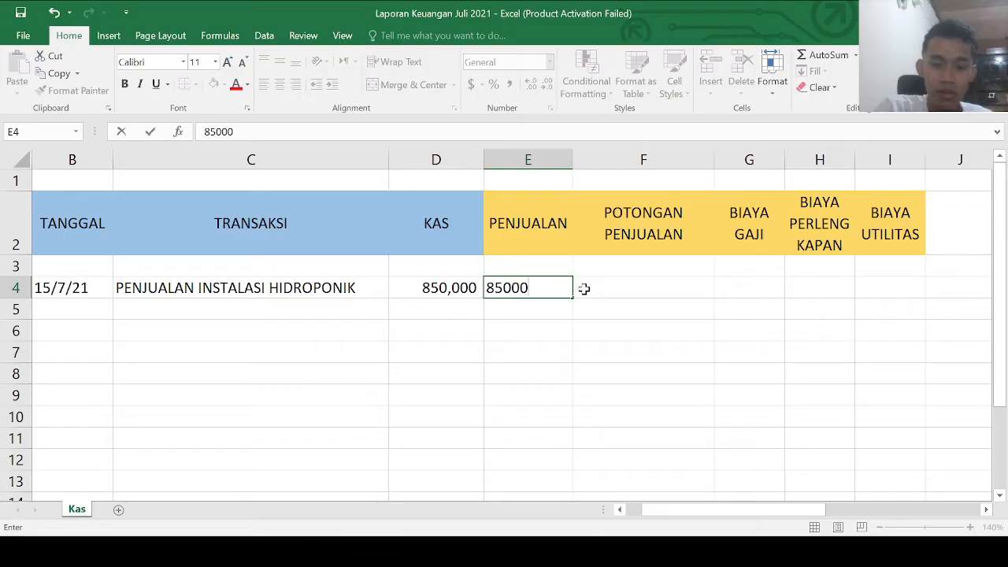
key("Return")
Format the sales amount in cell E4 with a thousands separator and no decimal places.
left_click(554, 285)
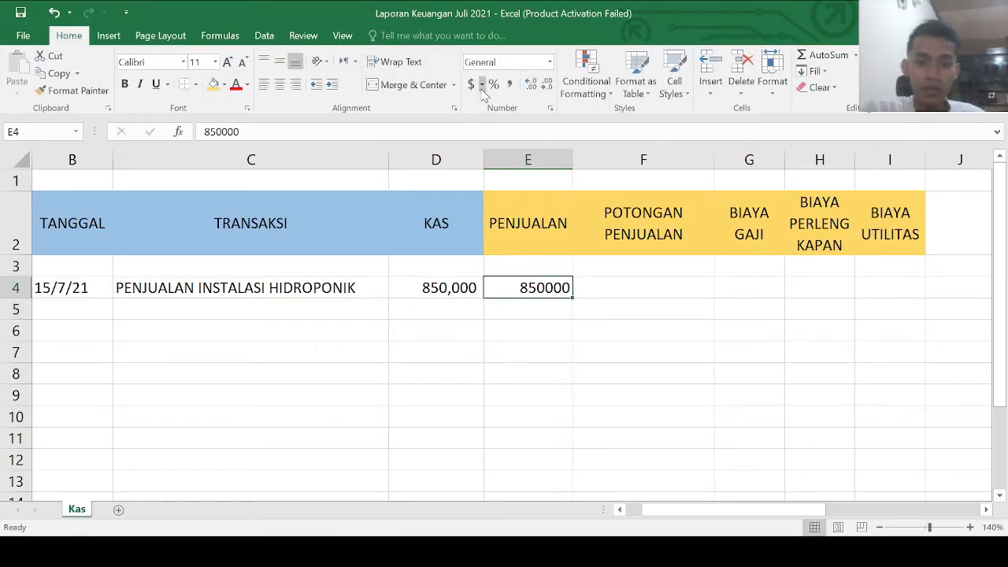
left_click(510, 85)
left_click(547, 85)
left_click(546, 85)
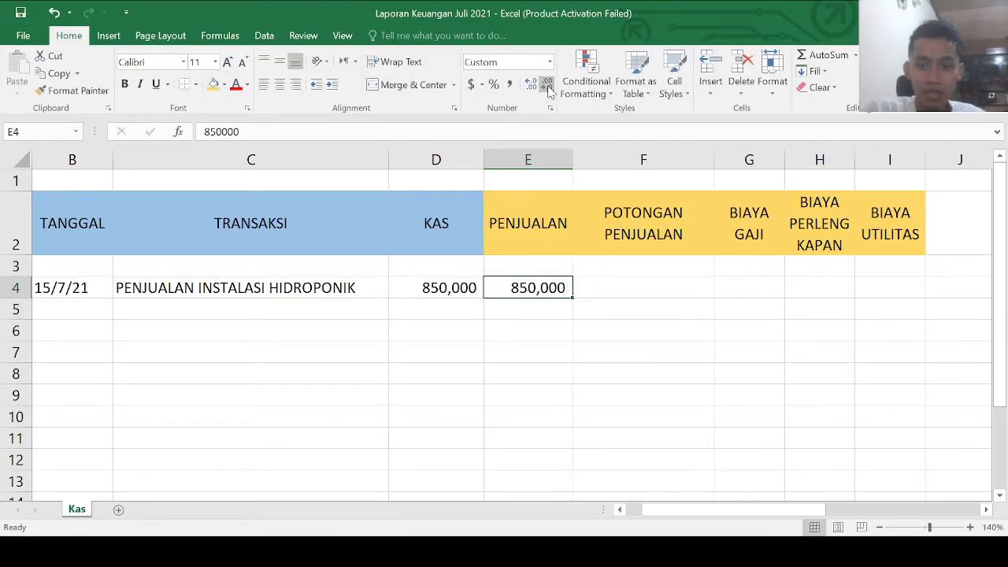
left_click(544, 394)
left_click(651, 311)
scroll(756, 522, "left", 2)
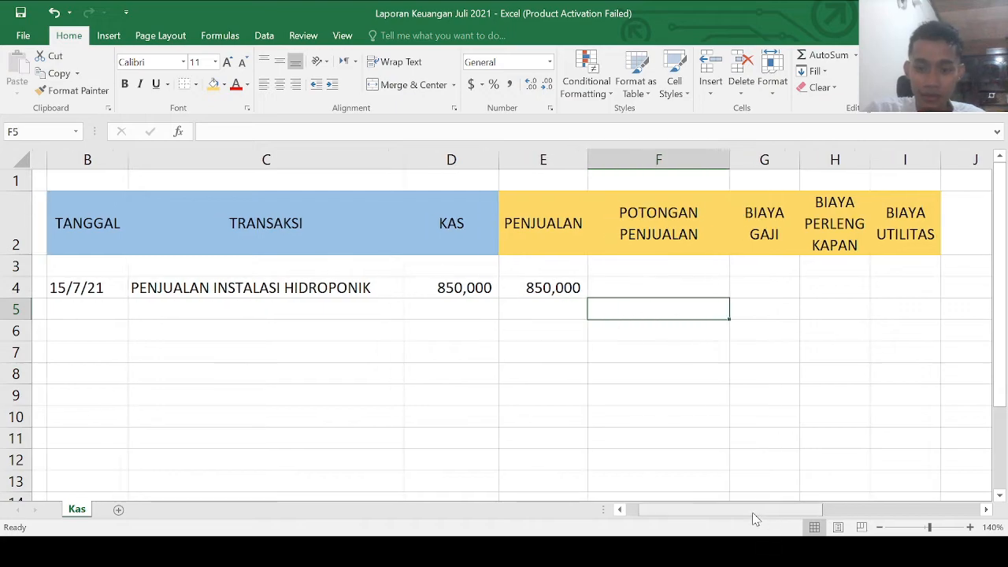
left_click(234, 305)
left_click(142, 304)
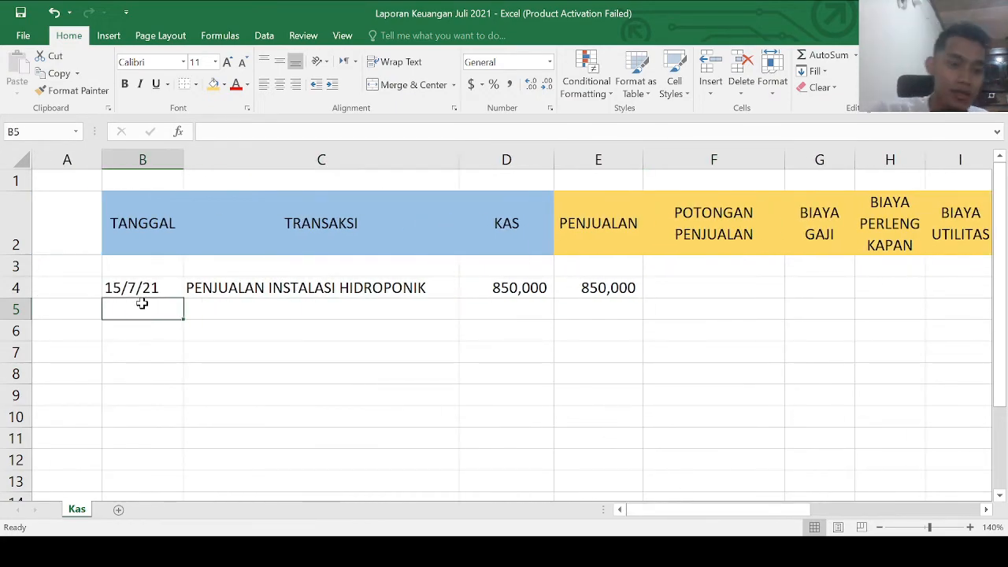
left_click(145, 289)
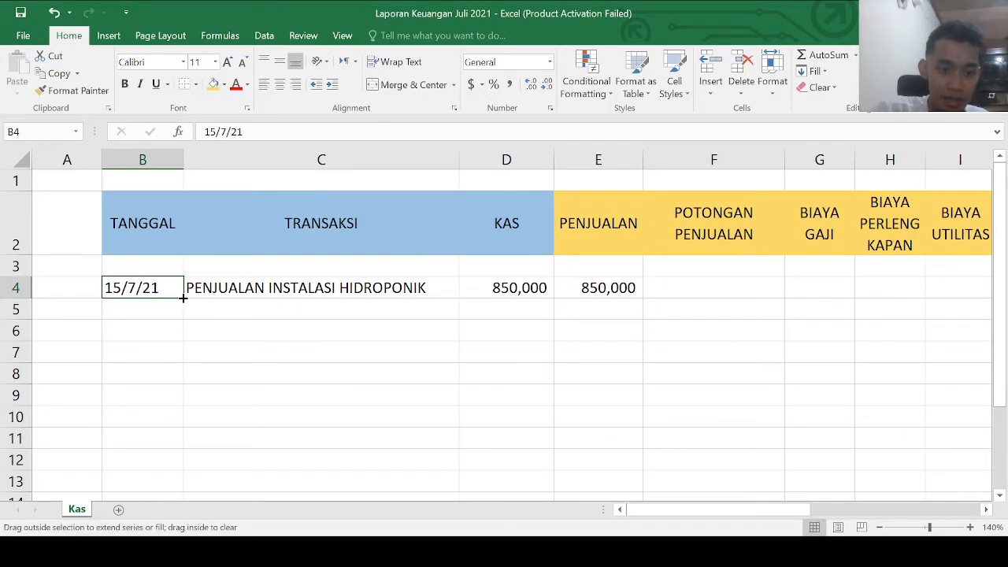
type("C")
key("Return")
key("ctrl+z")
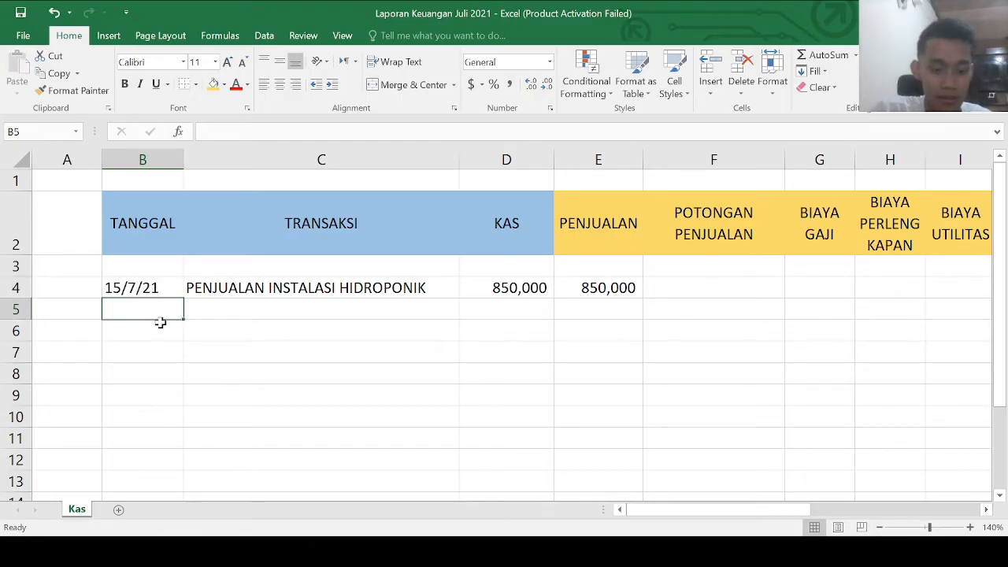
Copy the date 15/7/21 from cell B4 into cell B5.
key("ctrl+c")
left_click(150, 309)
key("ctrl+v")
Enter the transaction description PEMBAYARAN LISTRIK in cell C5.
left_click(386, 319)
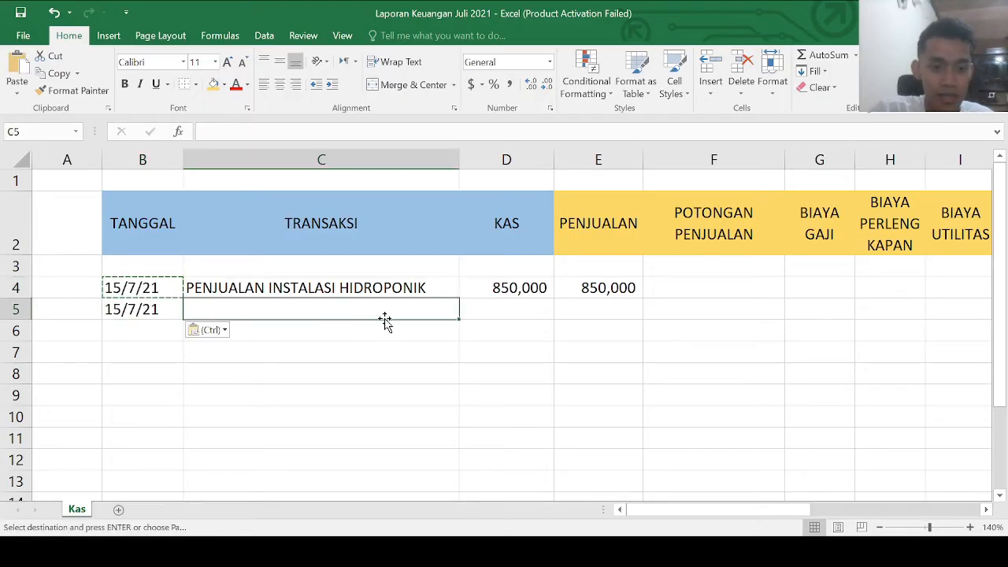
key("Escape")
type("PEMBE")
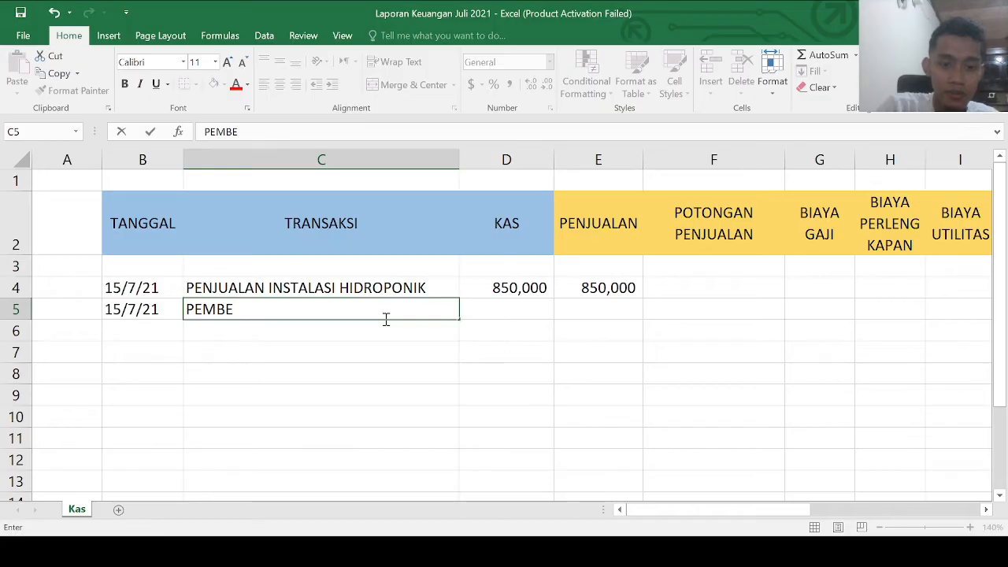
key("BackSpace")
key("BackSpace")
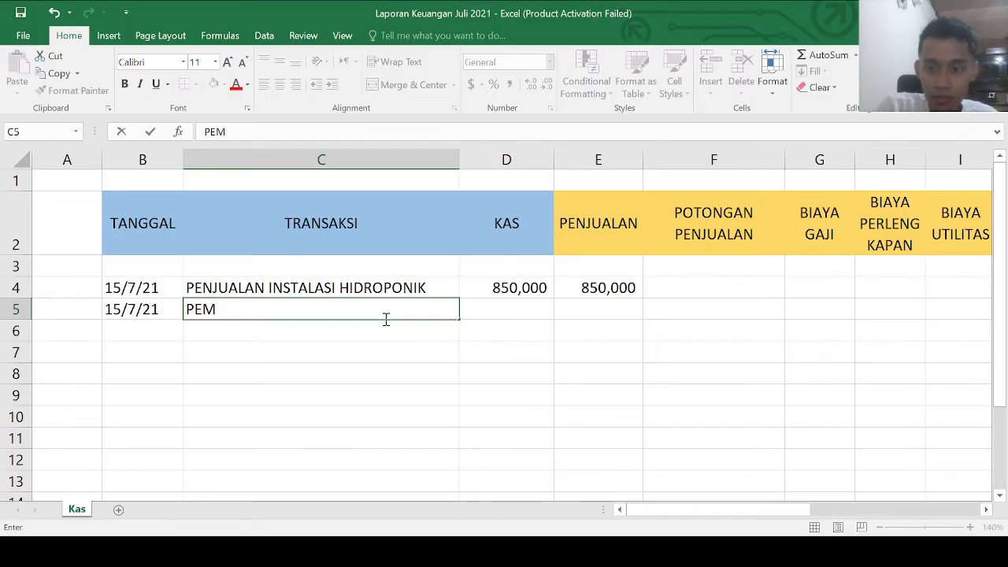
type("BELIA")
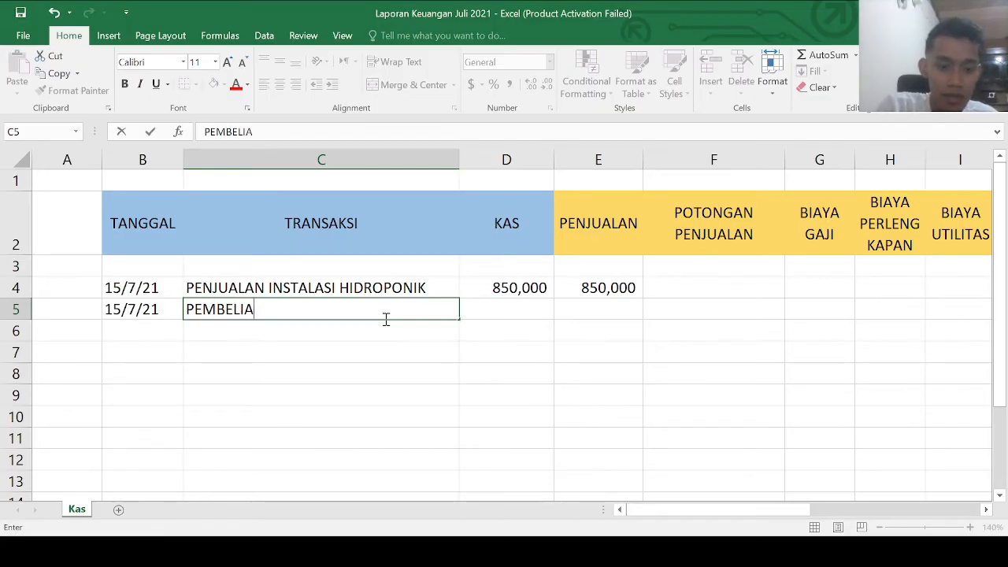
key("BackSpace")
key("BackSpace")
key("BackSpace")
key("BackSpace")
type("AYARAN ")
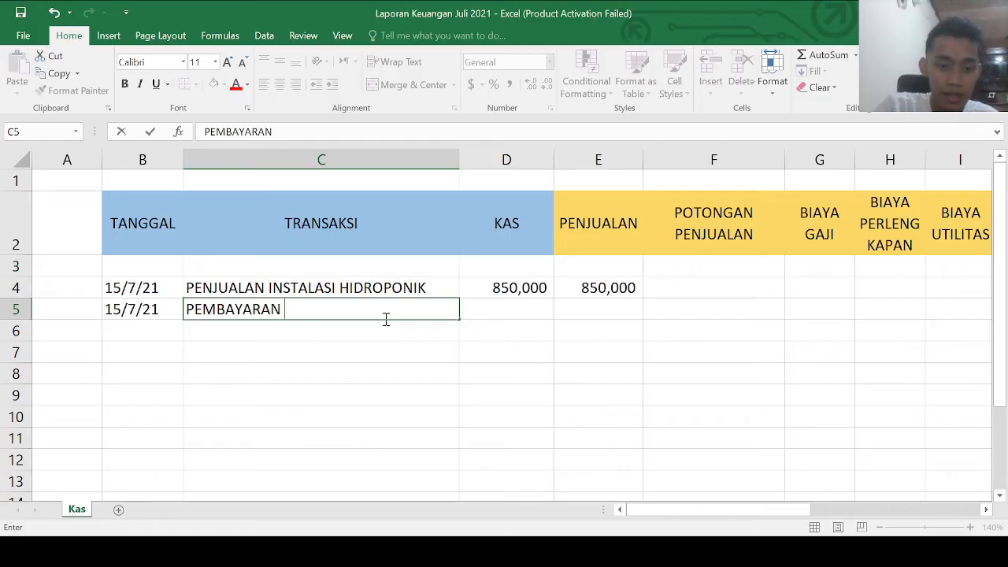
type("LISTRIK")
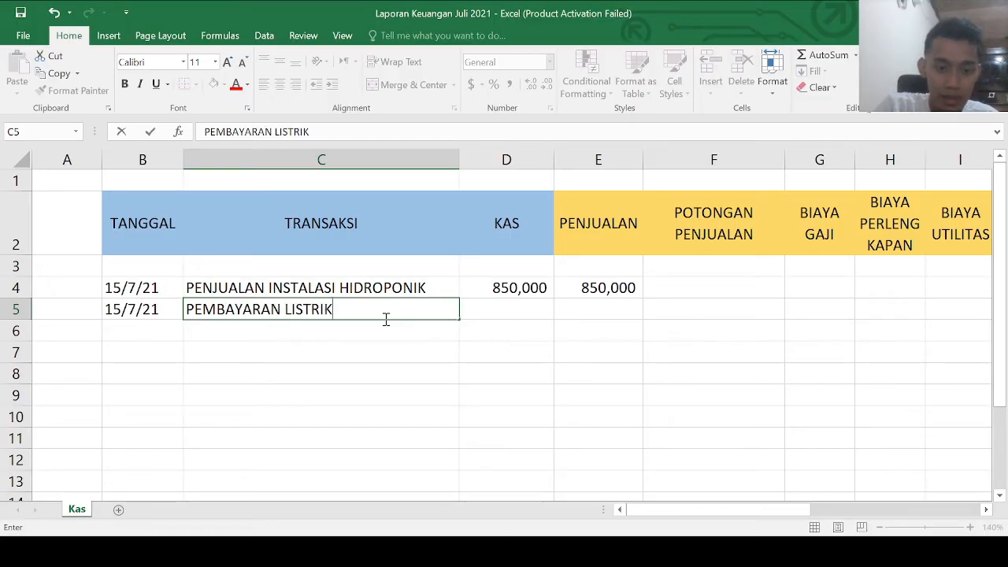
key("Return")
Enter 1000000 under KAS in cell D5 for the PEMBAYARAN LISTRIK transaction.
key("Up")
key("Right")
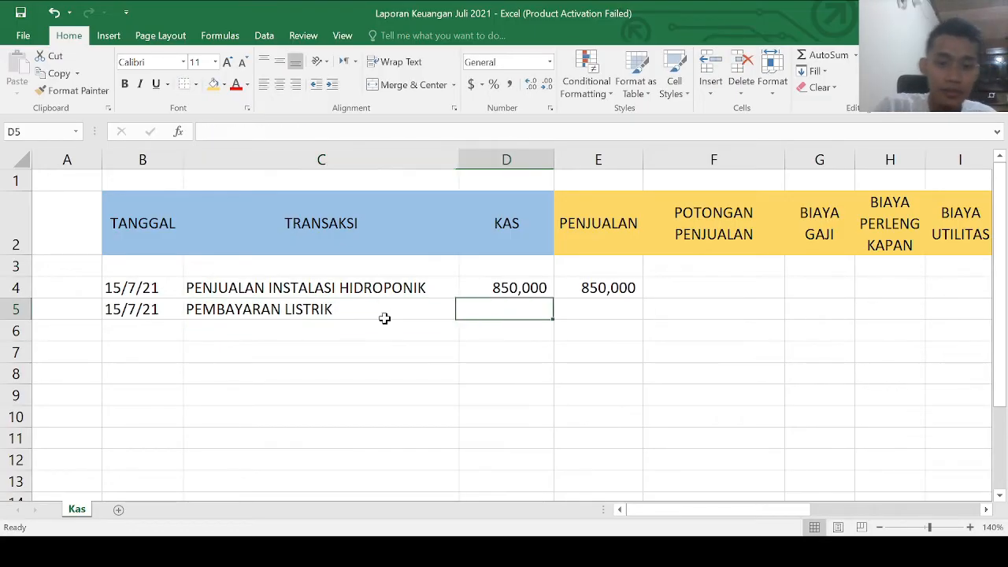
type("1")
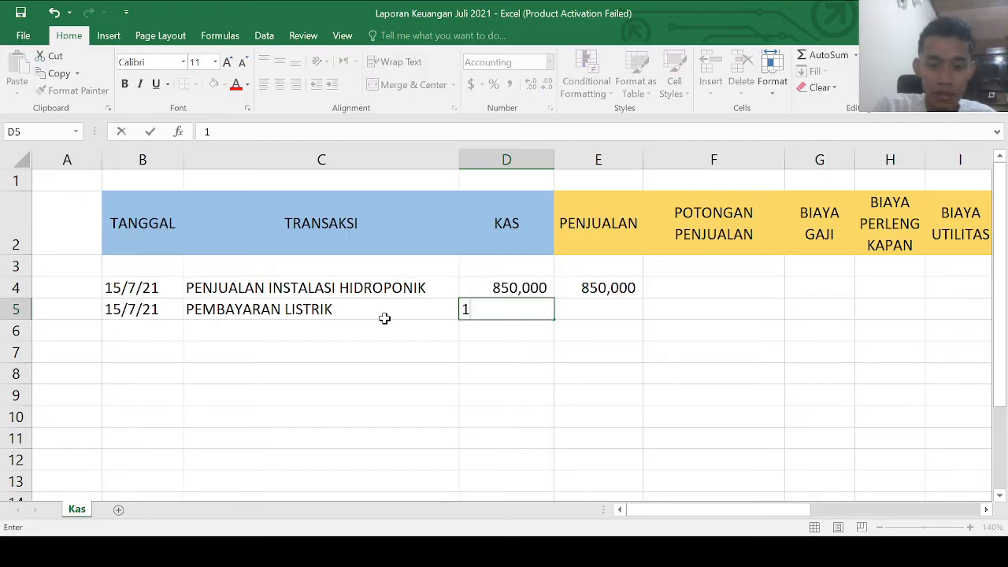
type("0000000")
key("Return")
Remove the decimal places from the cash amount in cell D5.
key("Up")
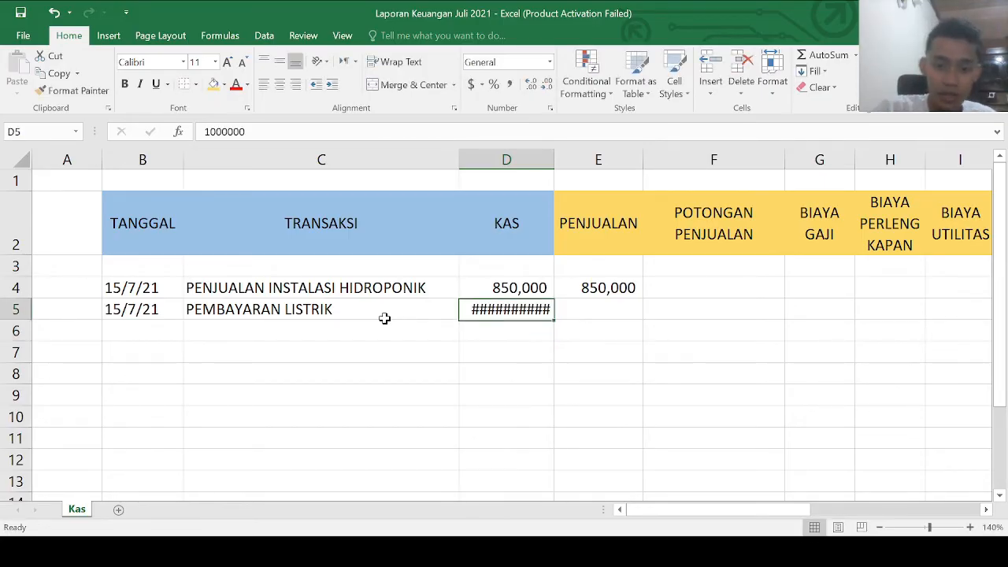
left_click(546, 85)
left_click(547, 85)
left_click(567, 355)
left_click(545, 305)
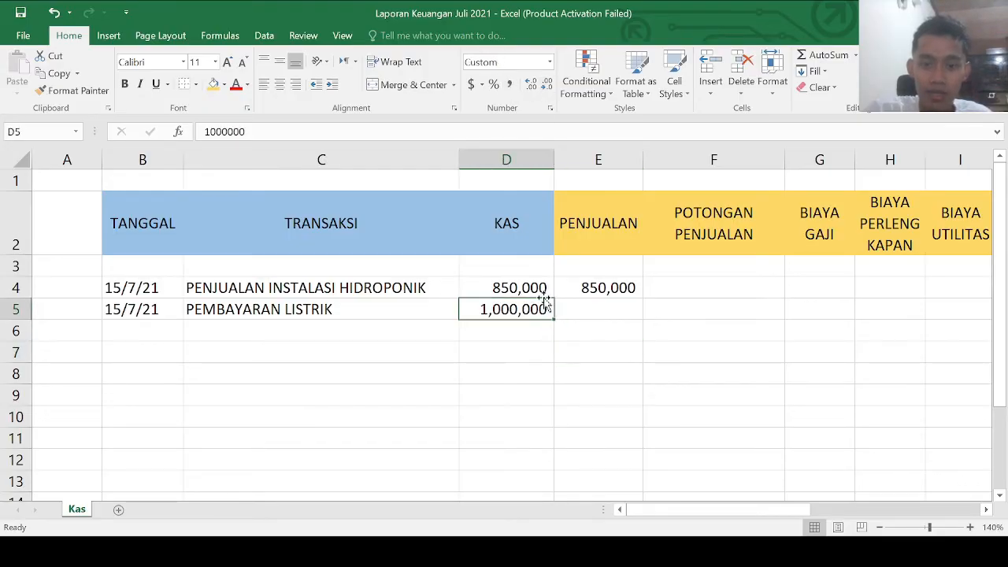
Change the PEMBAYARAN LISTRIK cash amount in cell D5 to -1000000.
left_click(512, 223)
left_click(502, 312)
double_click(479, 310)
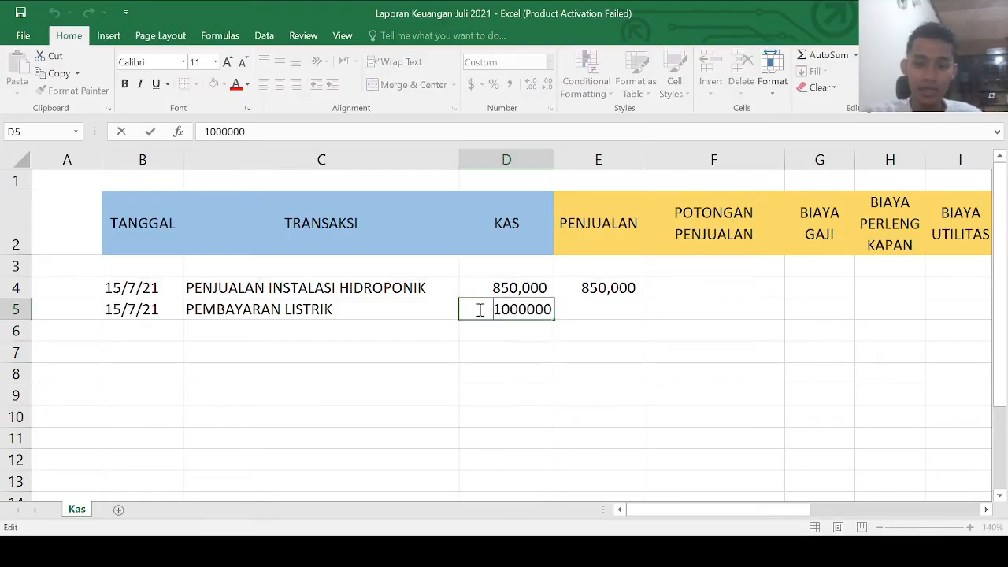
type("-")
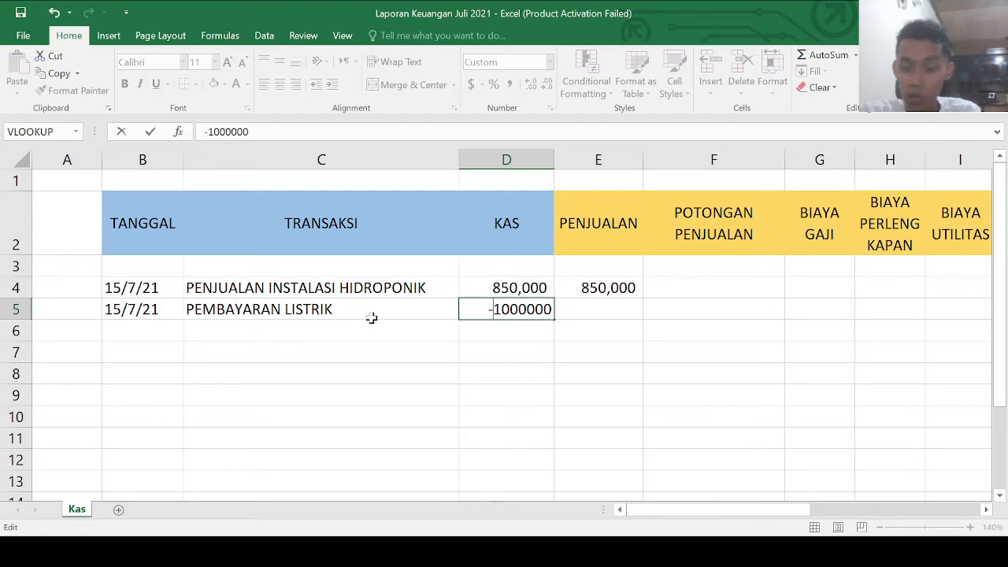
key("Return")
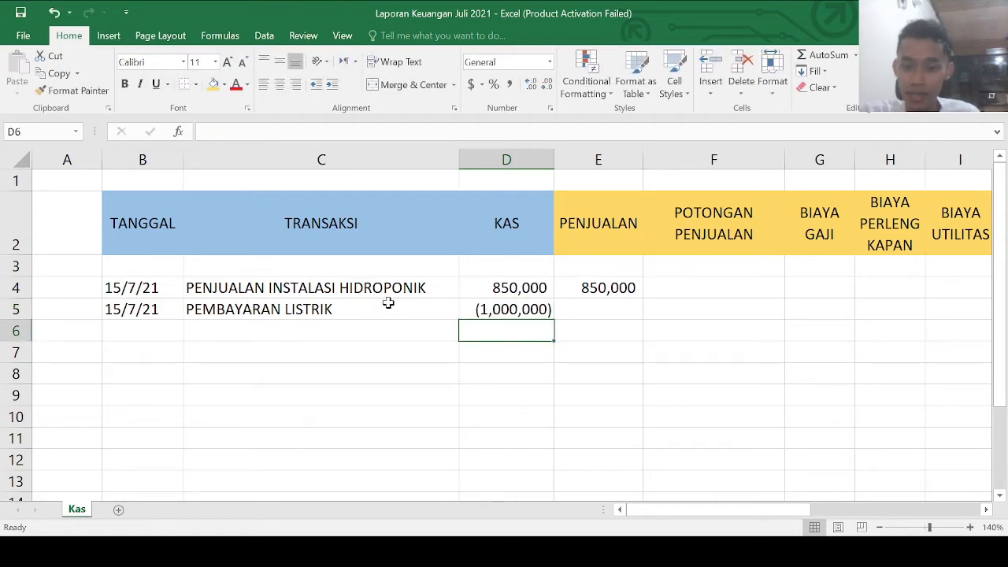
Check the PEMBAYARAN LISTRIK entry in row 5 against the PENJUALAN to BIAYA UTILITAS headers to determine its matching column.
left_click(497, 312)
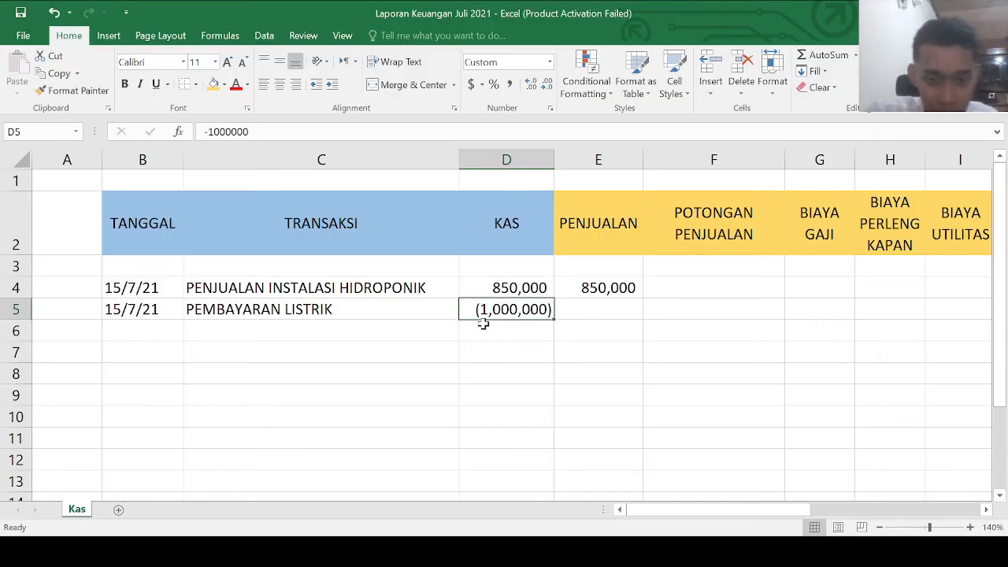
left_click(504, 234)
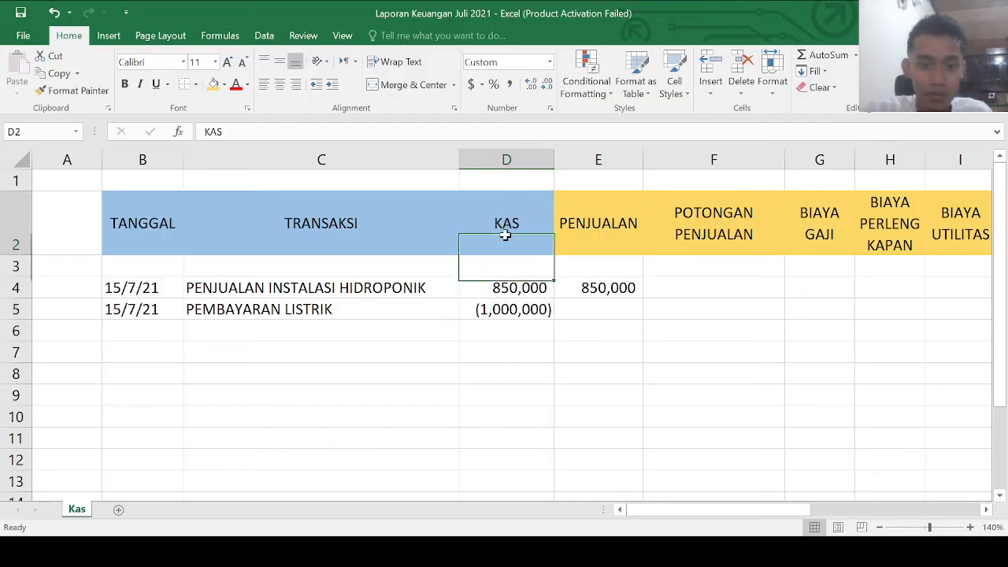
left_click(512, 309)
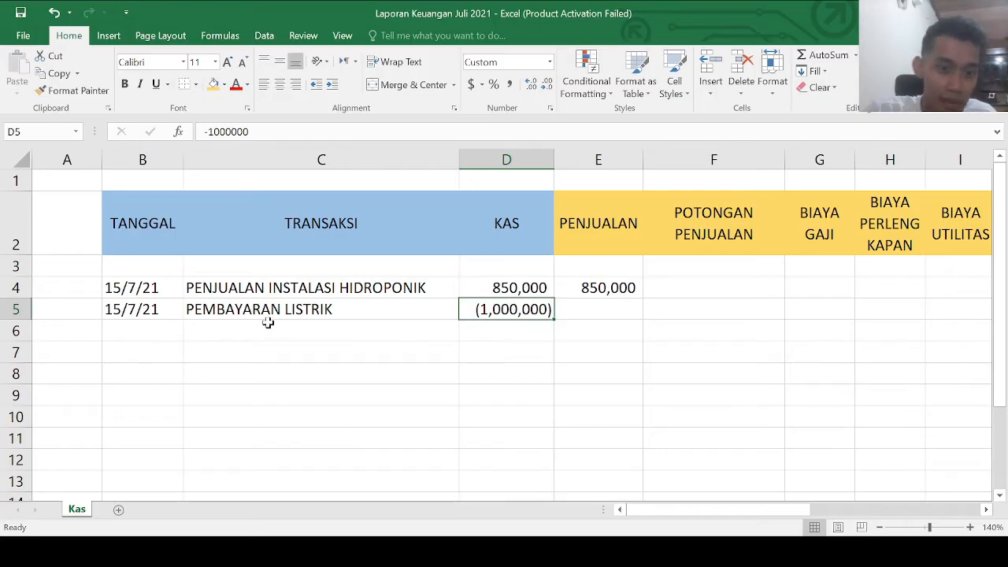
left_click(240, 315)
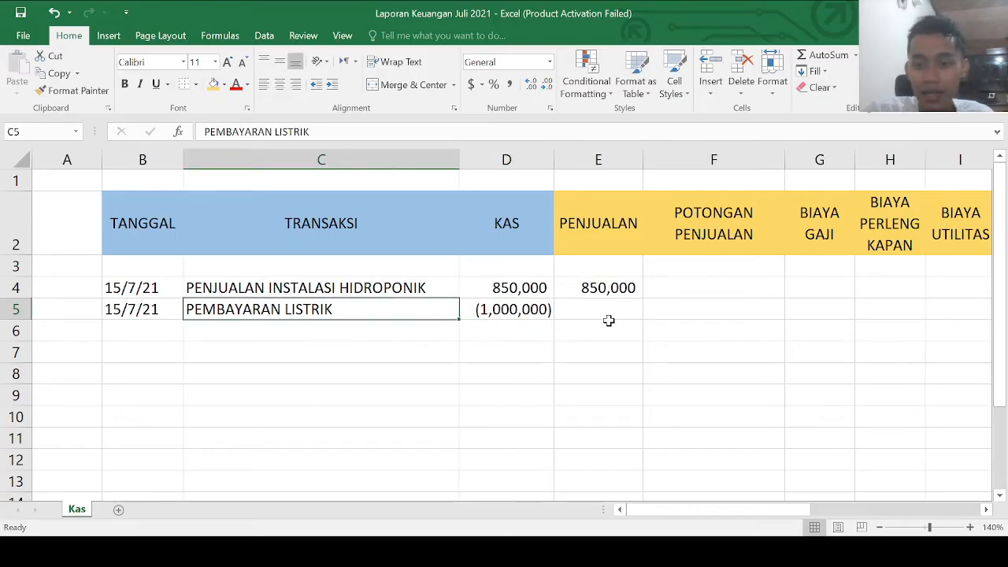
left_click_drag(609, 315, 903, 306)
left_click(820, 305)
left_click(603, 232)
left_click(613, 307)
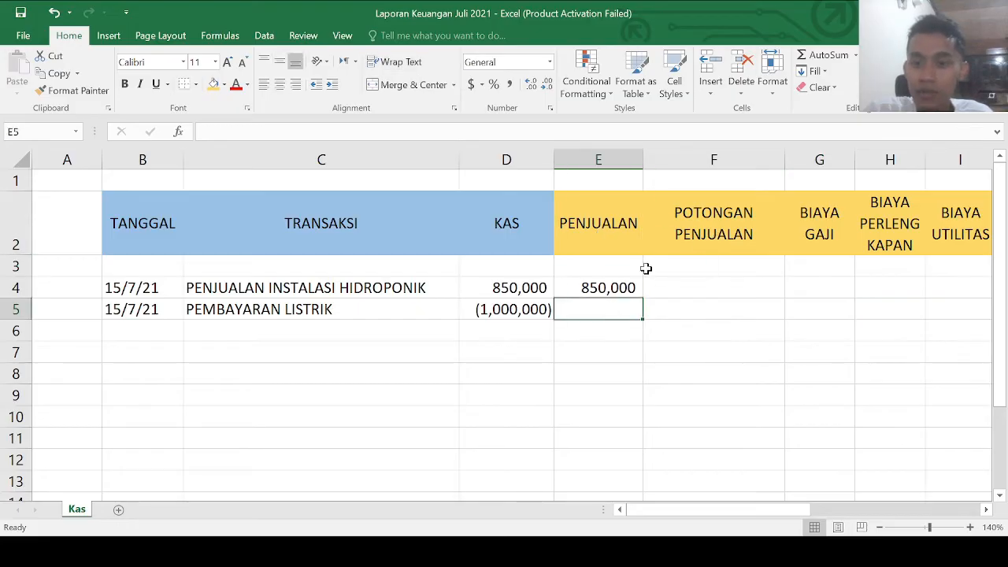
left_click(776, 222)
left_click(811, 229)
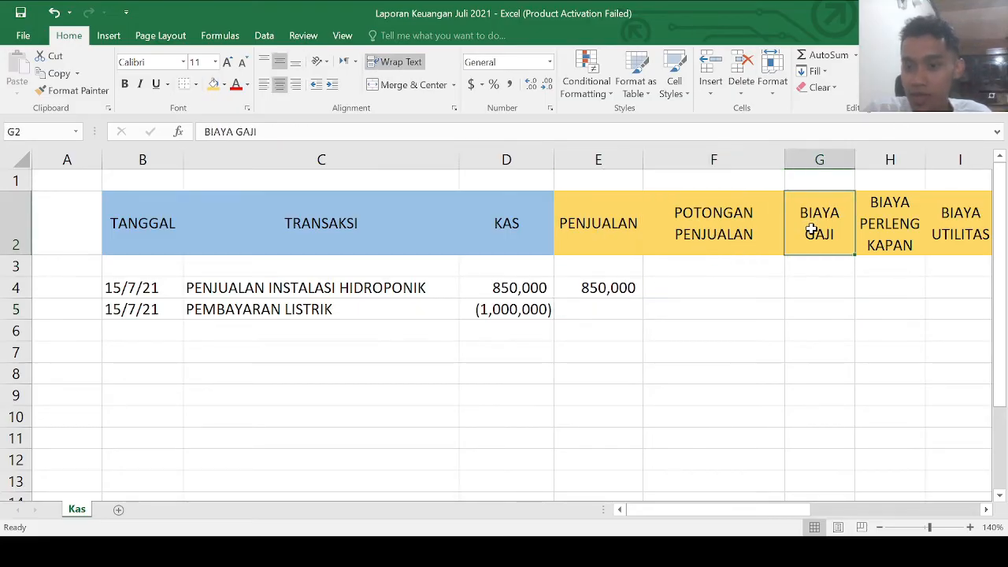
left_click(951, 211)
left_click(940, 296)
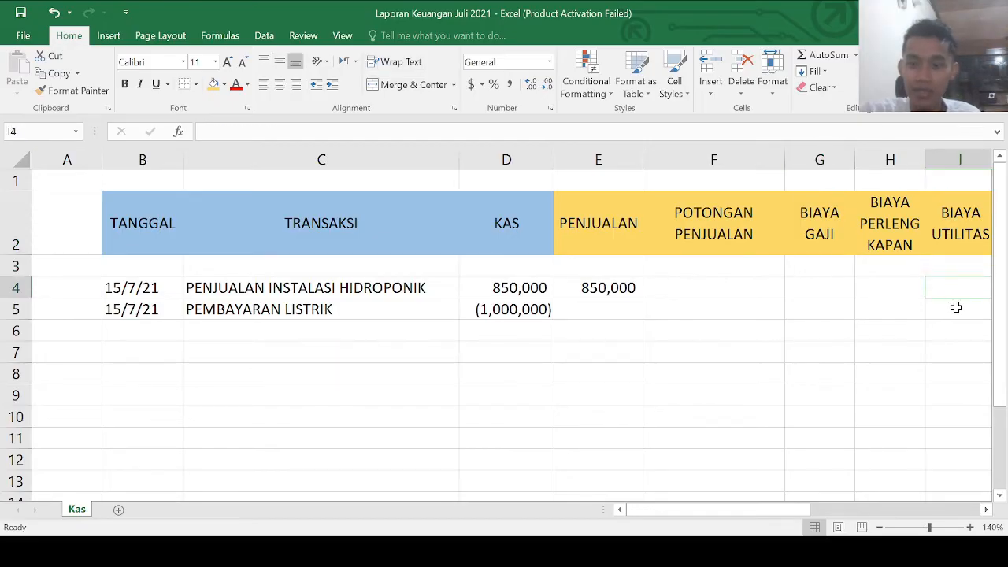
Enter -1000000 under BIAYA UTILITAS in cell I5 for the PEMBAYARAN LISTRIK transaction.
left_click(957, 307)
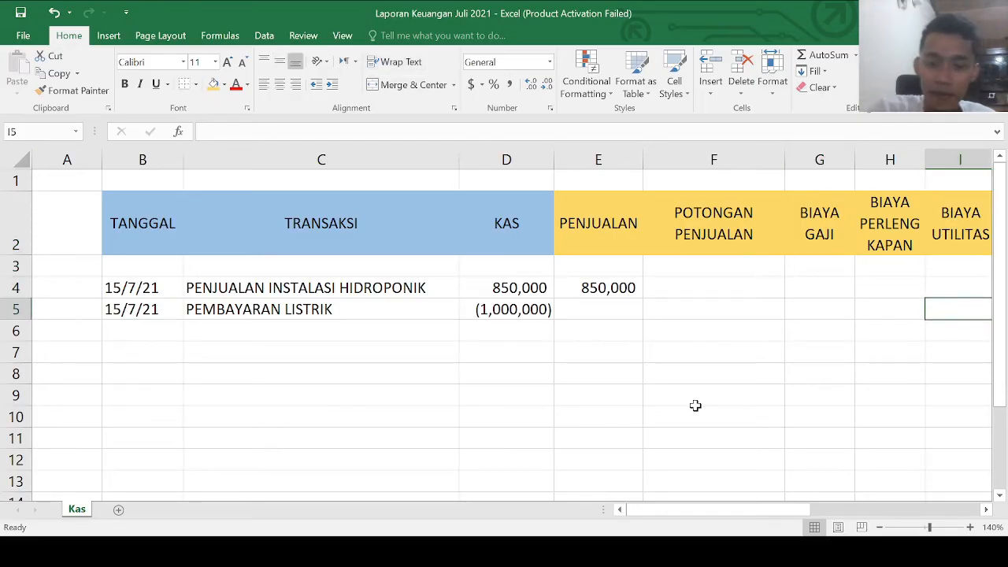
type("-100")
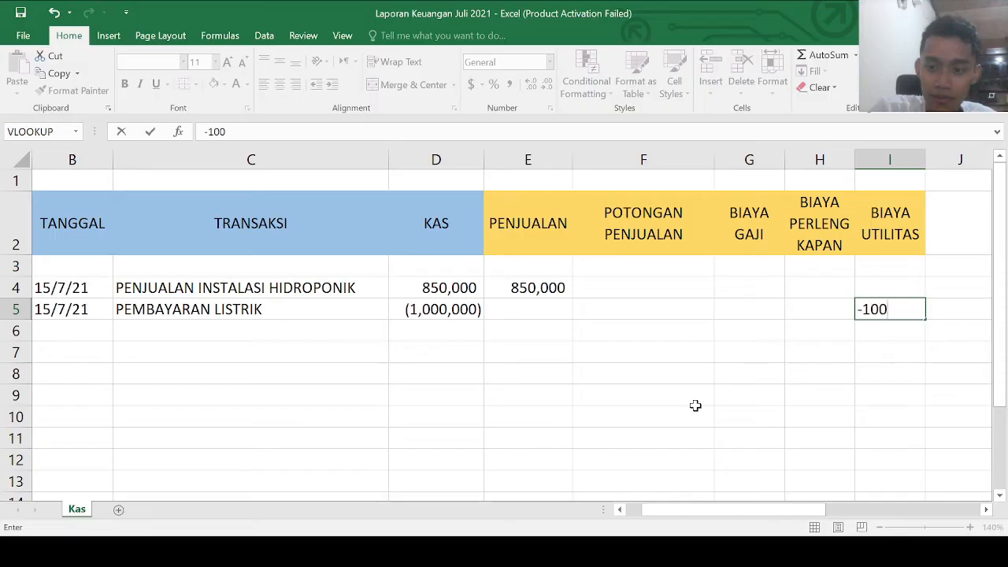
type("0000")
key("Return")
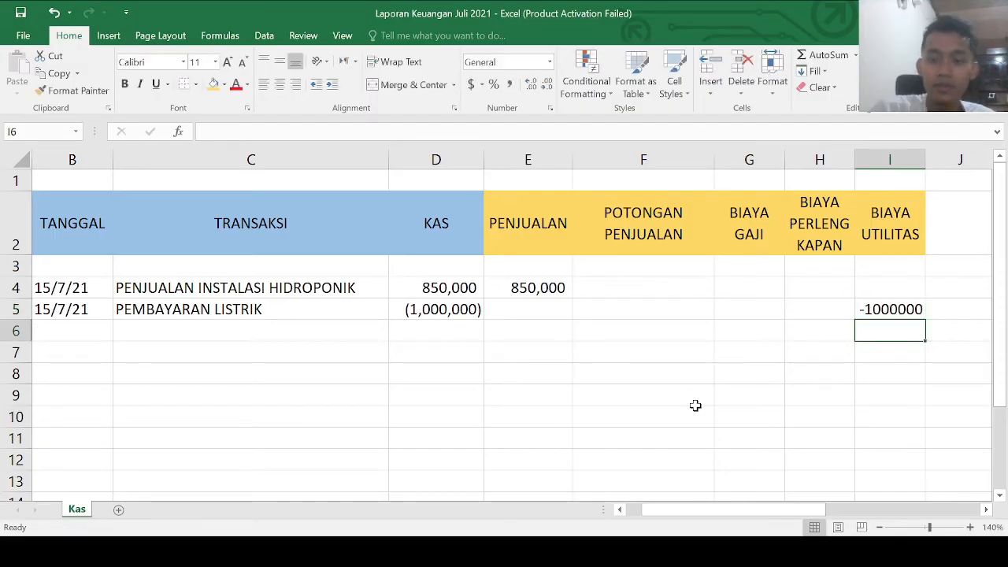
Format the utility expense in cell I5 with thousands separators and no decimals, and compare it with the cash amount in D5.
left_click(873, 314)
left_click(508, 84)
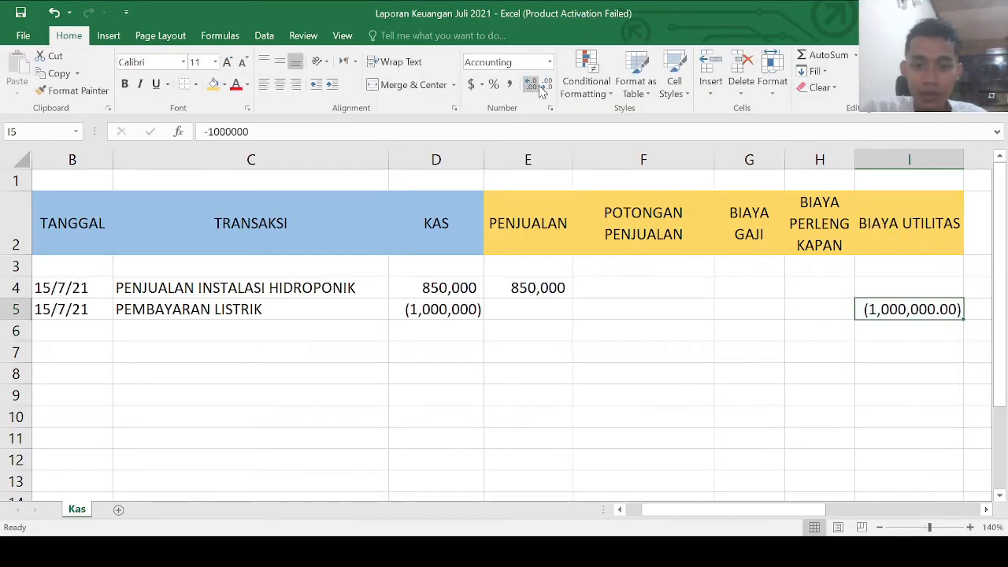
left_click(546, 84)
left_click(547, 85)
left_click(820, 351)
left_click_drag(895, 317, 419, 312)
left_click(419, 312)
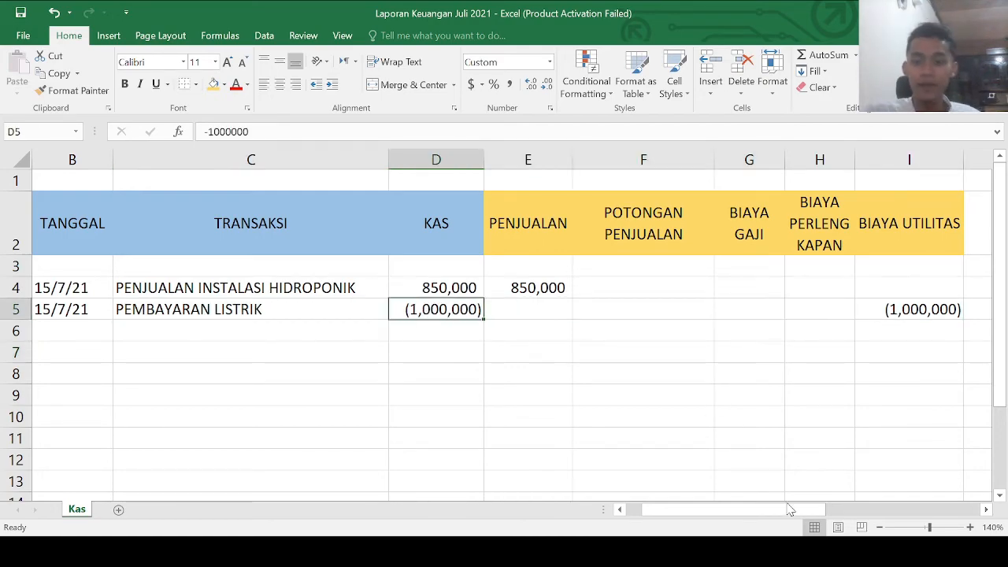
Examine the row 2 headers from KAS to BIAYA UTILITAS and the empty header cells J2 to L2 beside them.
left_click_drag(790, 510, 709, 513)
left_click(596, 237)
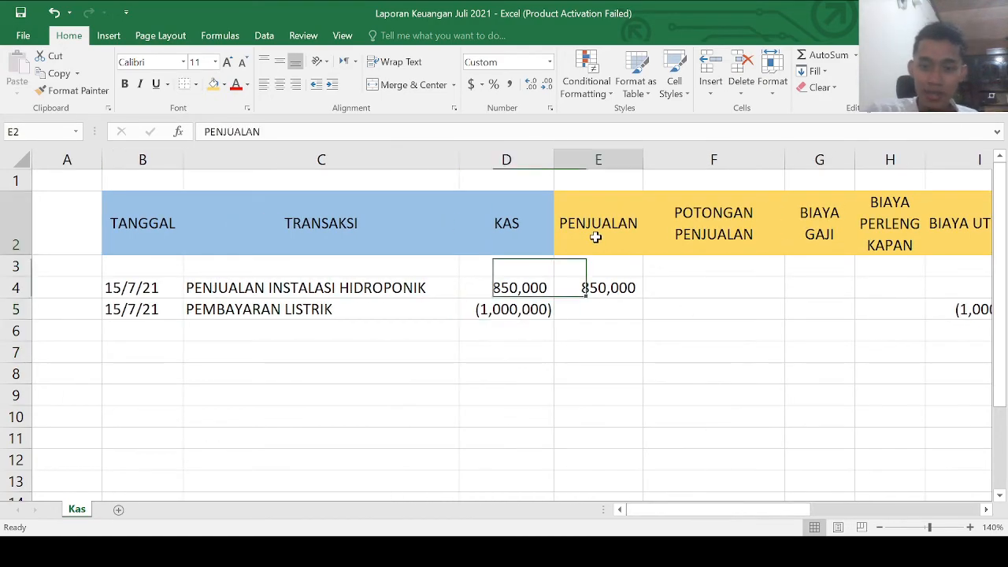
left_click_drag(596, 236, 704, 218)
left_click(614, 209)
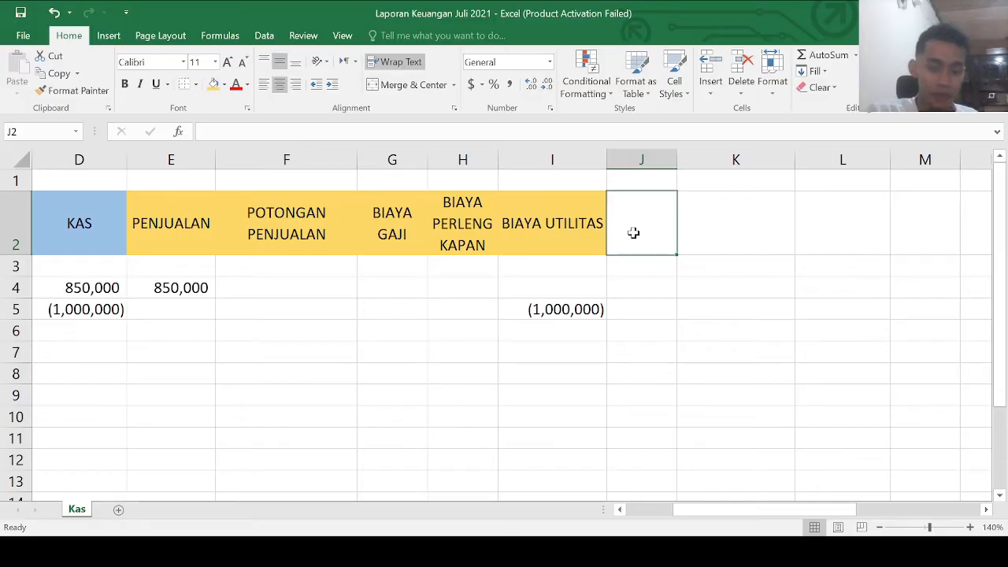
left_click(704, 236)
left_click(637, 218)
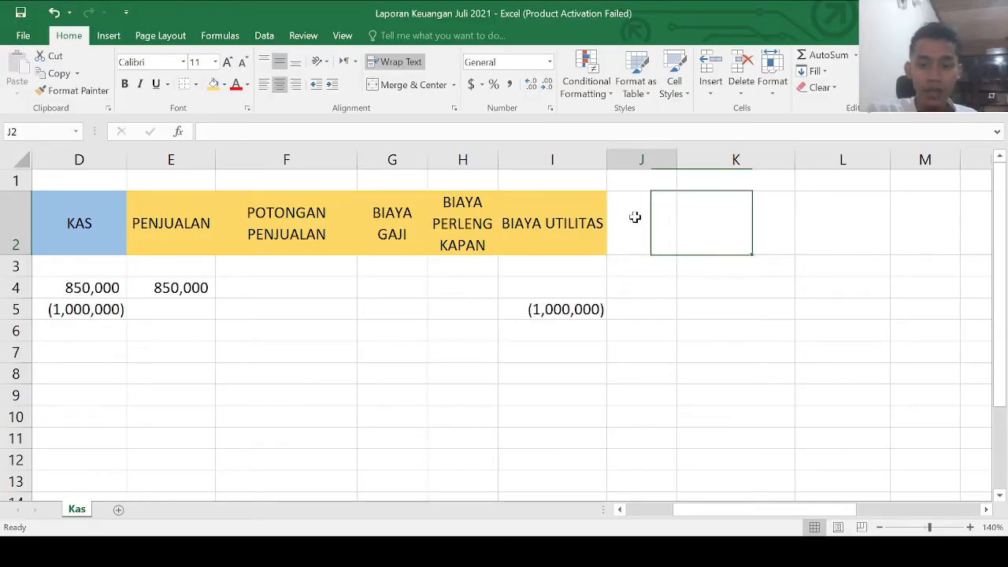
left_click(737, 222)
left_click(879, 228)
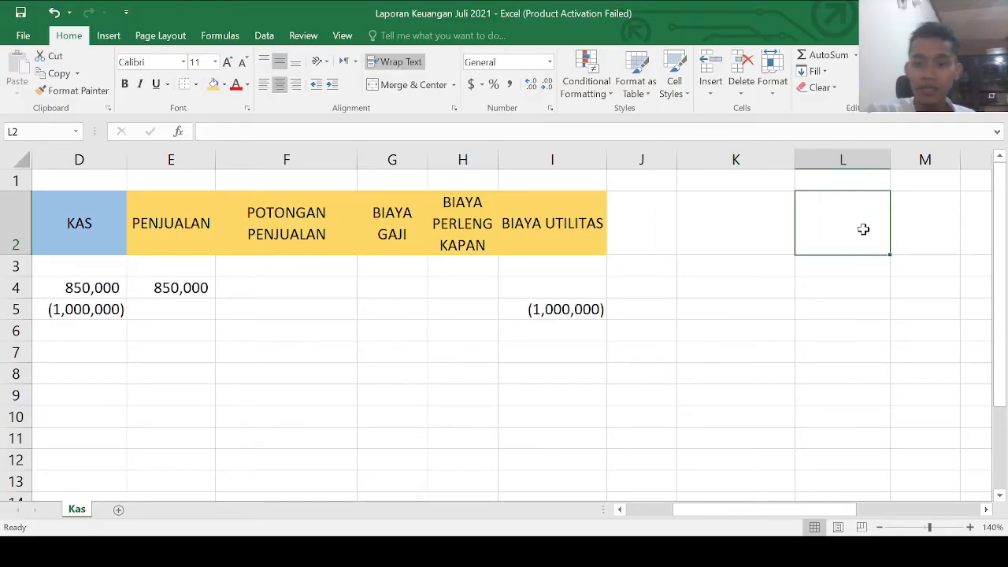
left_click(744, 232)
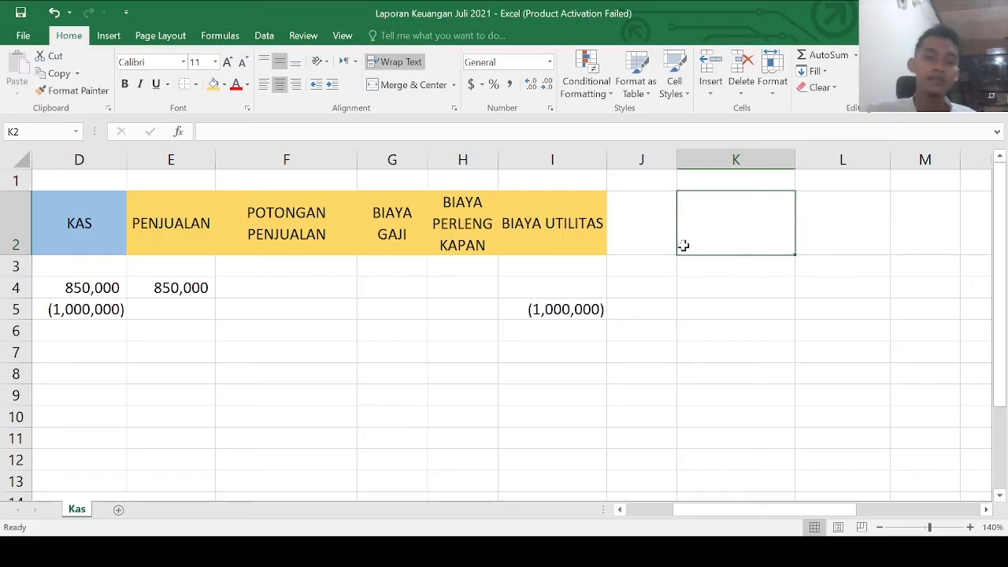
left_click(669, 293)
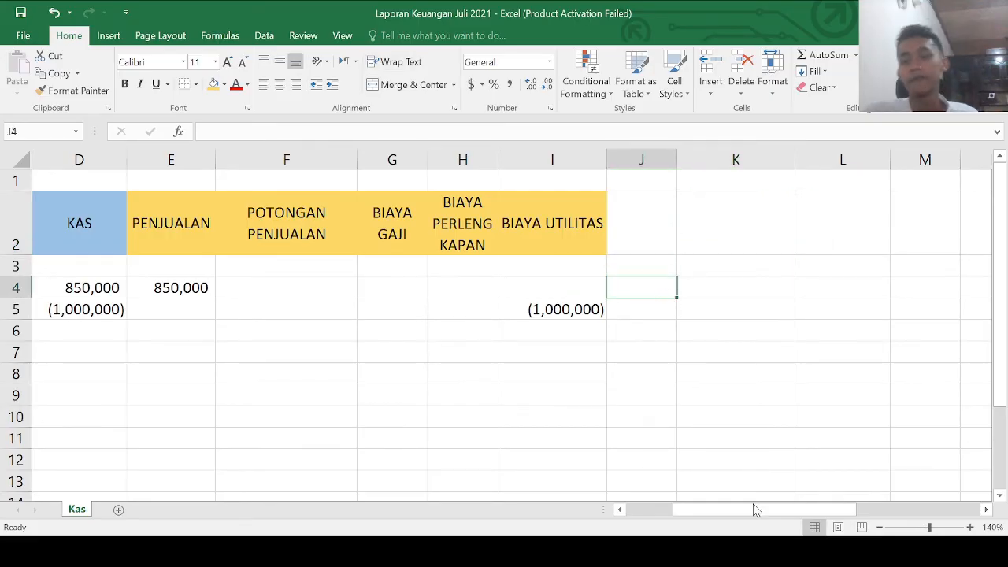
left_click_drag(749, 513, 703, 514)
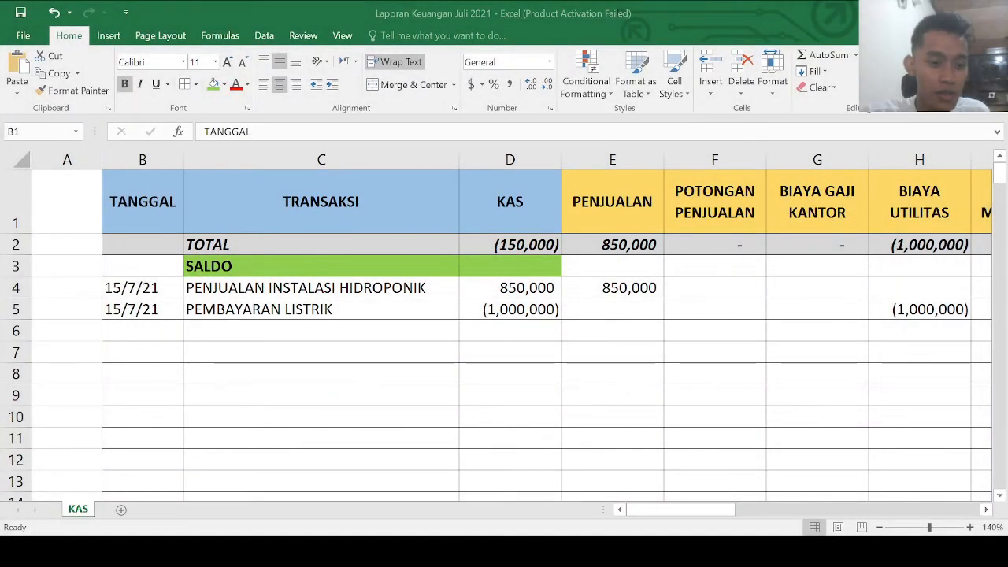
Examine the row 1 headers of the expanded KAS sheet from TRANSAKSI through the expense columns to BIAYA LAIN-LAIN.
left_click(223, 203)
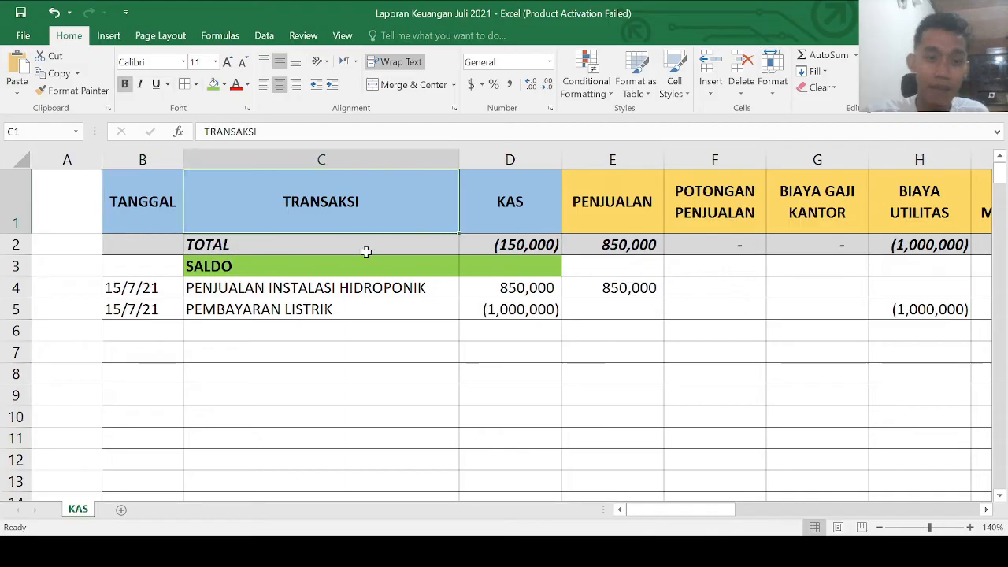
key("Right")
key("Right")
key("Right")
key("Right")
key("Right")
key("Right")
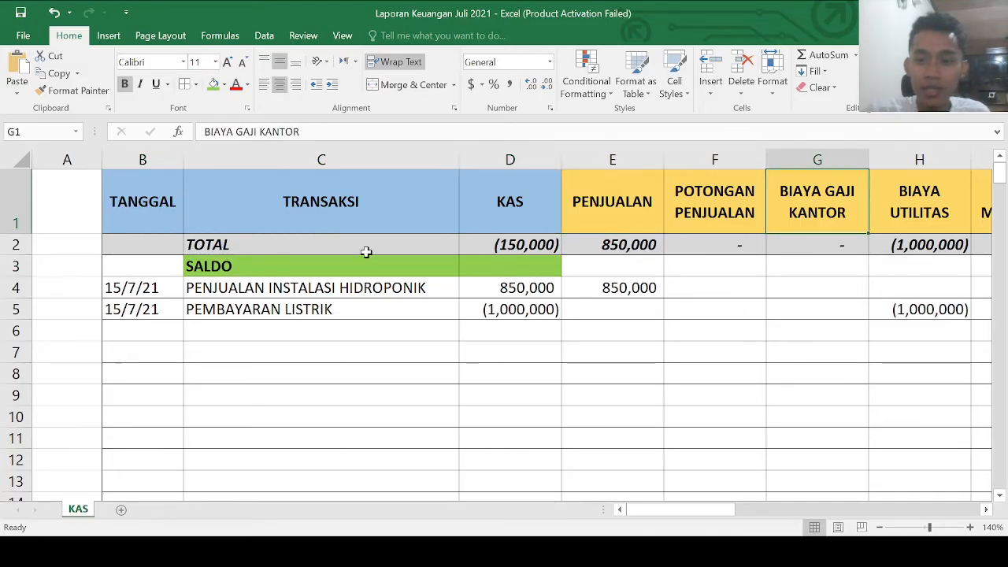
key("Right")
key("Right")
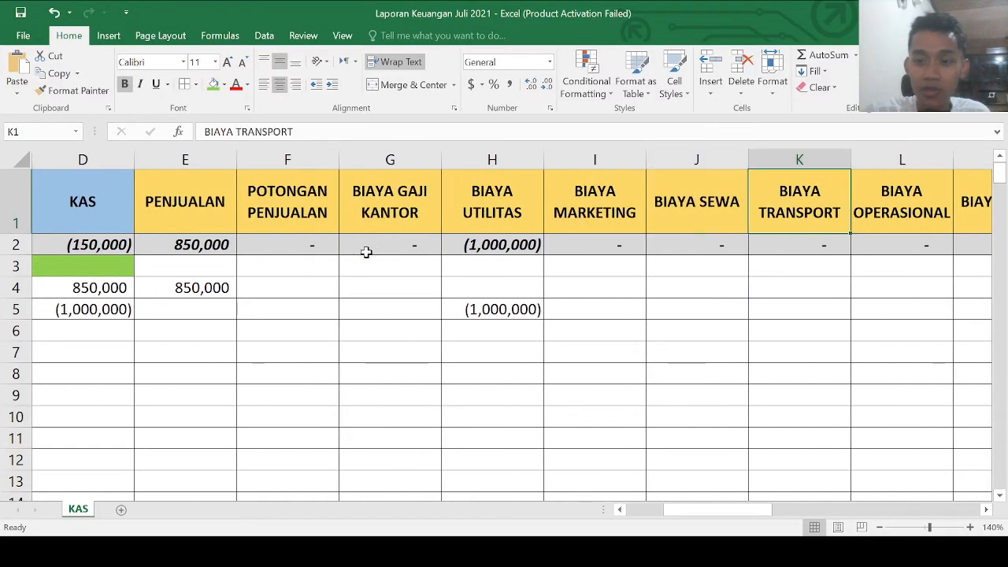
key("Right")
key("Right")
key("Right")
key("Right")
key("Right")
key("Right")
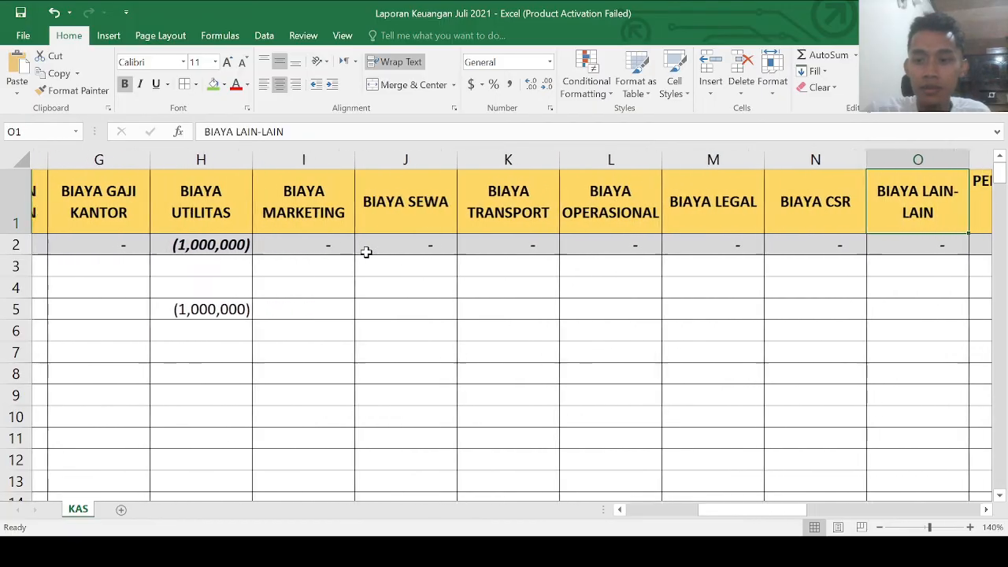
Examine the further row 1 headers from PENDAPATAN DILUAR USAHA through the purchase columns to BELI ASET (MESIN, DLL).
key("Right")
key("Right")
key("Right")
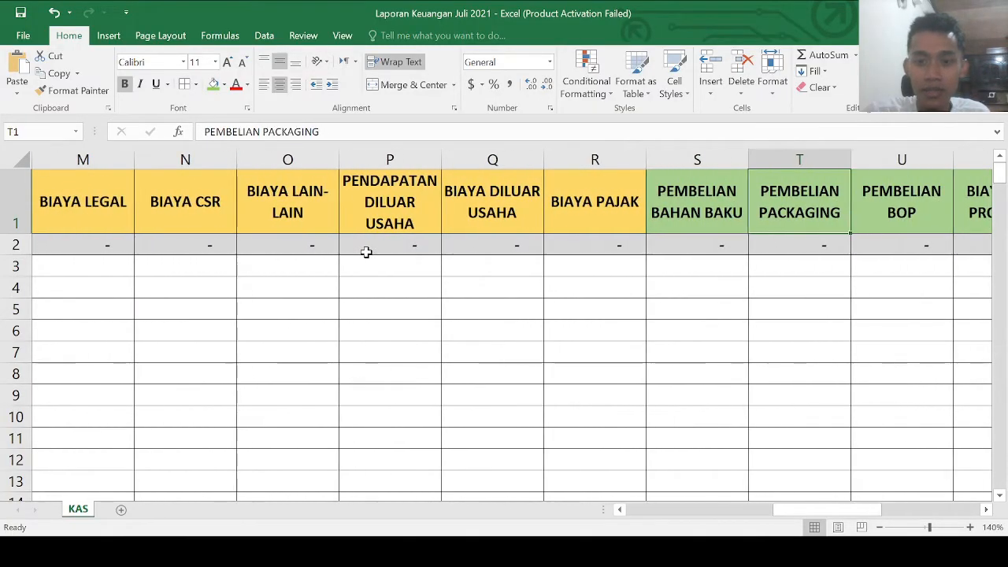
key("Left")
key("Left")
key("Left")
key("Right")
key("Right")
key("Right")
key("Right")
key("Right")
key("Right")
key("Right")
key("Right")
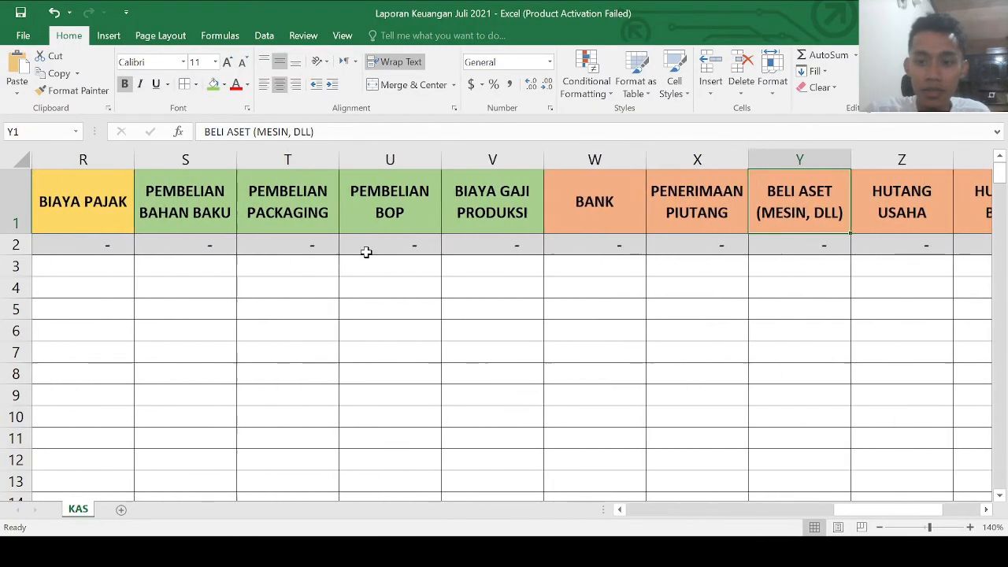
Go back to the expense headers and examine BIAYA TRANSPORT, BIAYA OPERASIONAL, BIAYA LEGAL and BIAYA CSR.
key("Left")
key("Left")
key("Left")
key("Left")
key("Left")
key("Left")
key("Left")
key("Left")
key("Left")
key("Left")
key("Left")
key("Left")
key("Left")
key("Left")
key("Left")
key("Left")
key("Right")
key("Right")
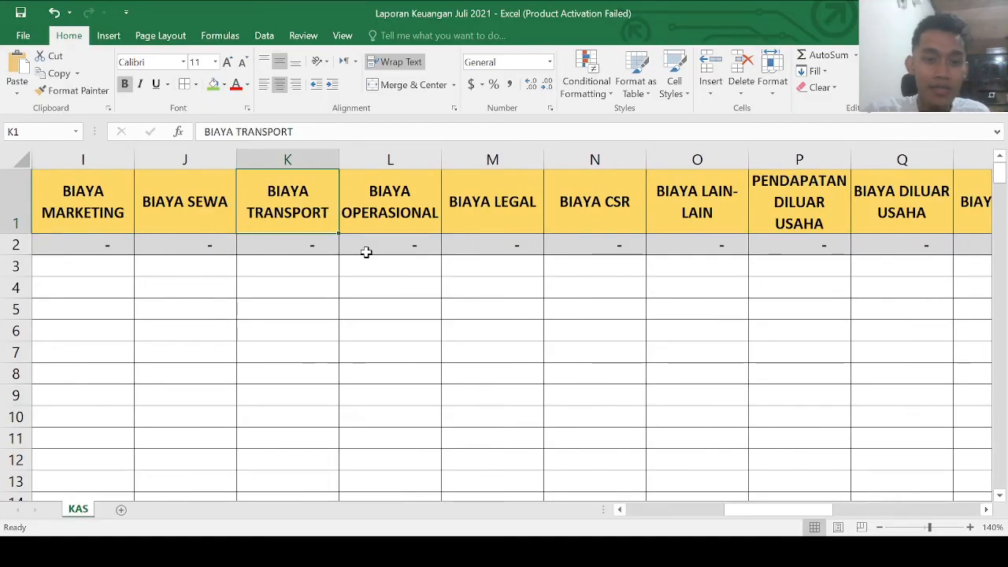
key("Right")
key("Right")
key("Right")
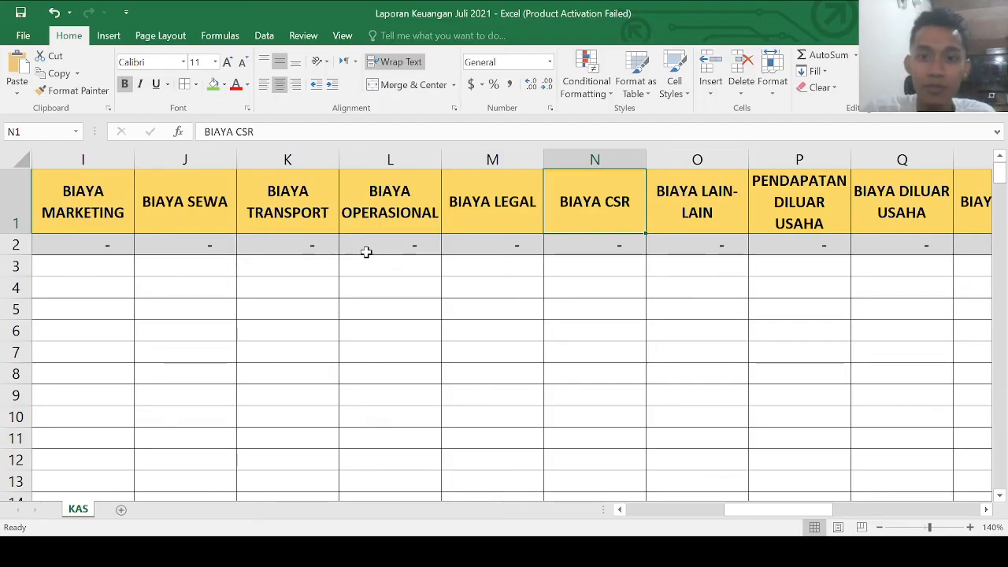
key("Left")
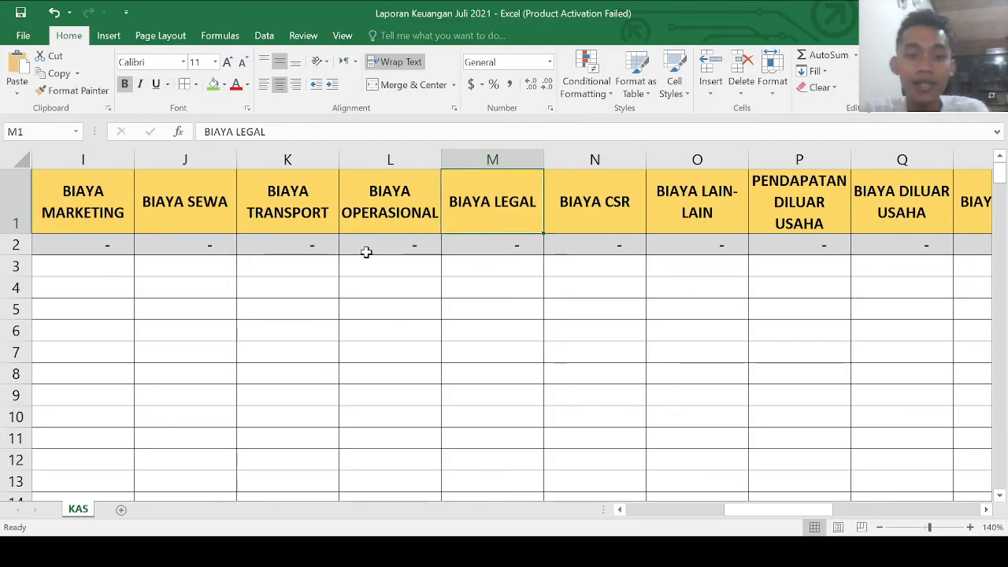
key("Down")
key("Up")
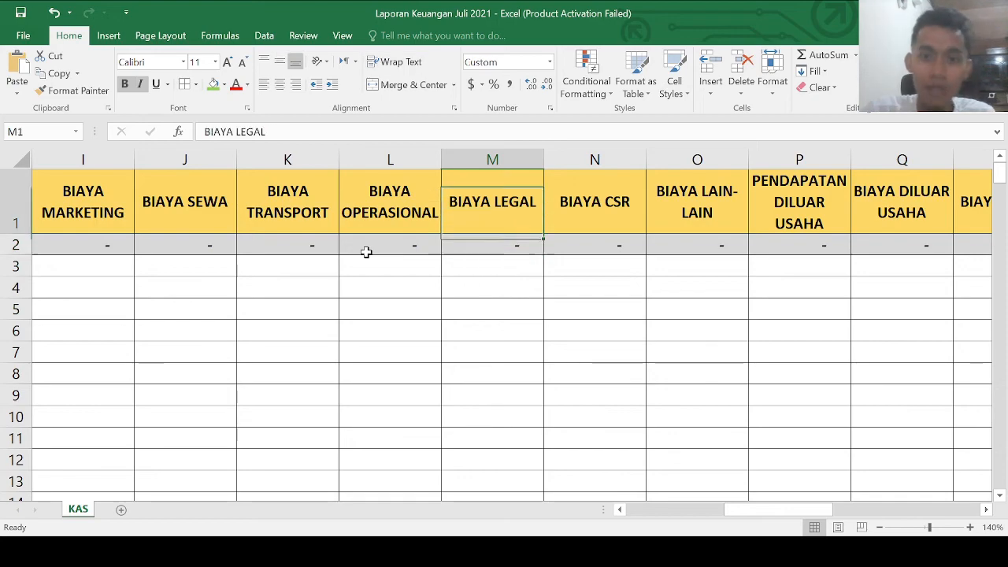
Examine the green production cost headers starting at PEMBELIAN BAHAN BAKU, including PEMBELIAN PACKAGING and PEMBELIAN BOP.
key("Right")
key("Right")
key("Right")
key("Right")
key("Right")
key("Right")
key("Right")
key("Right")
key("Right")
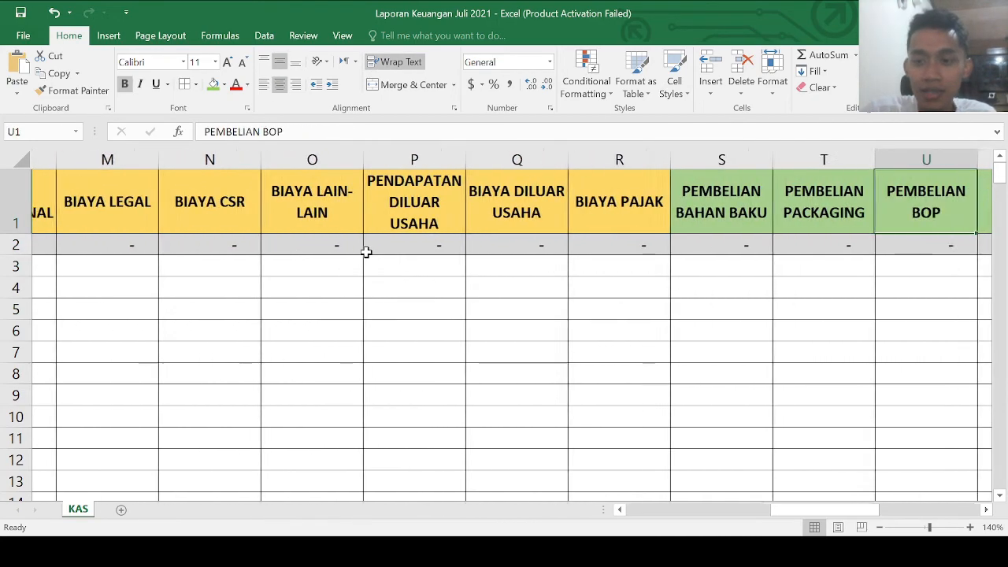
key("Left")
key("Left")
key("Left")
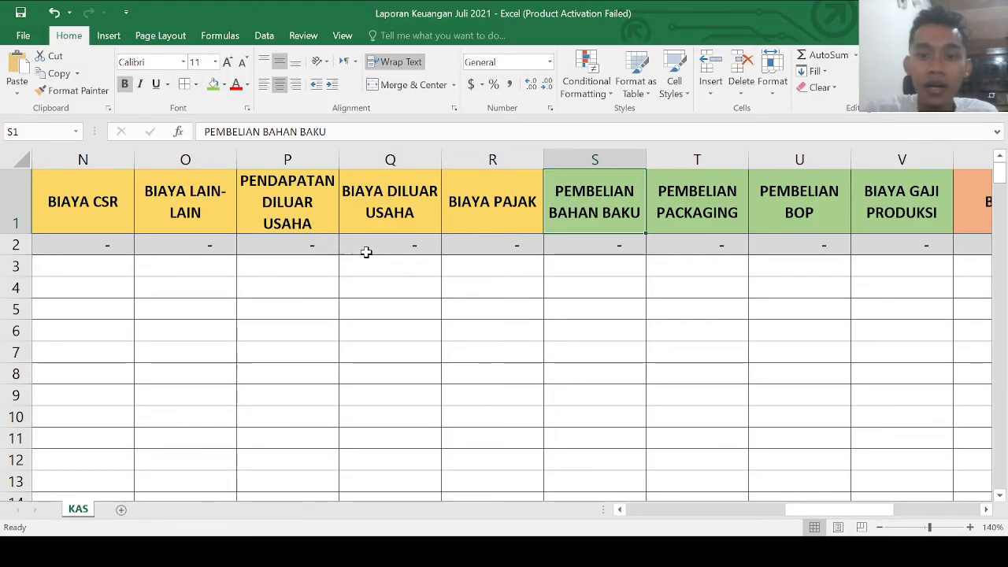
Examine the orange headers from BANK and PENERIMAAN PIUTANG to SETORAN MODAL, including HUTANG BANK.
key("Right")
key("Right")
key("Right")
key("Right")
key("Right")
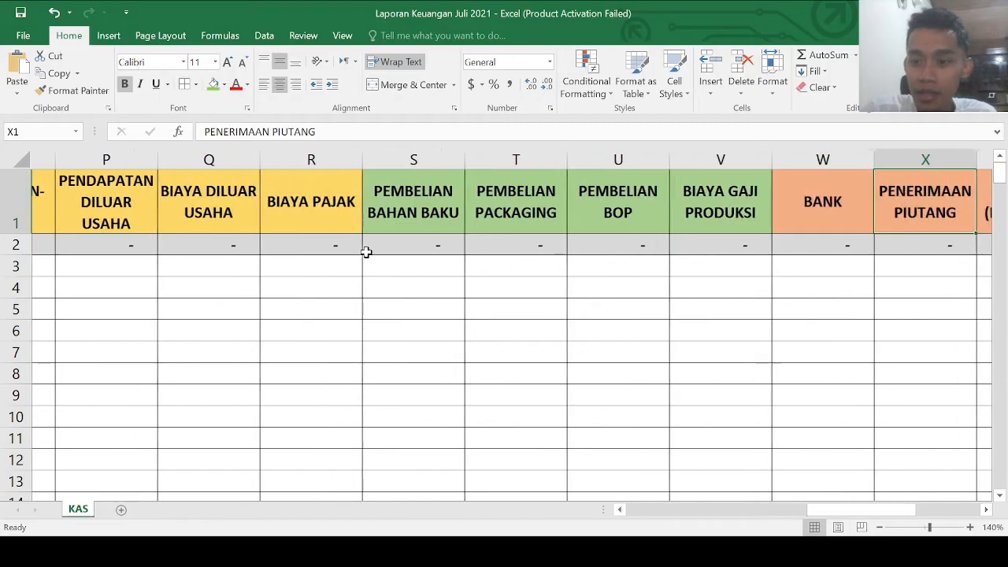
key("Right")
key("Right")
key("Right")
key("Right")
key("Right")
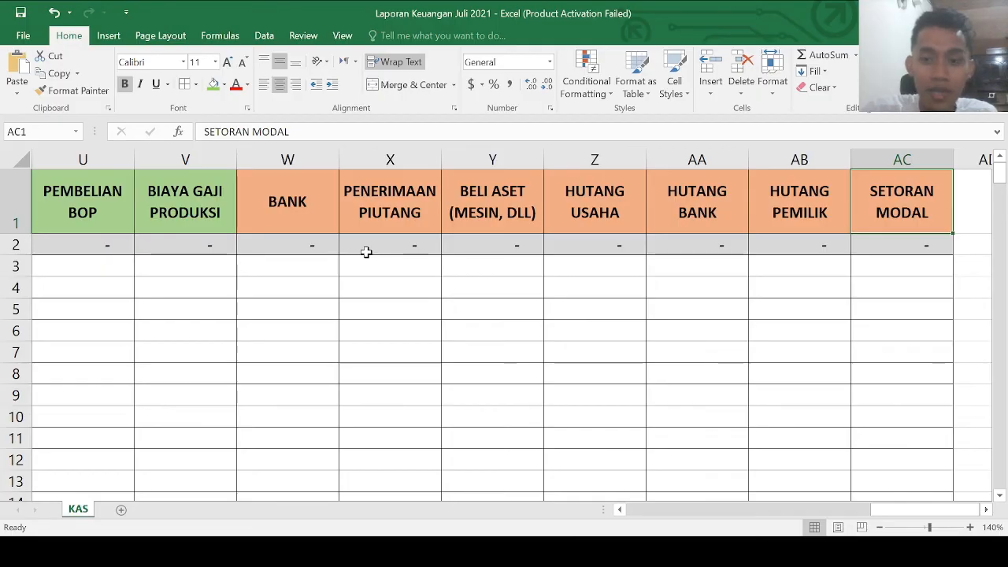
key("Left")
key("Left")
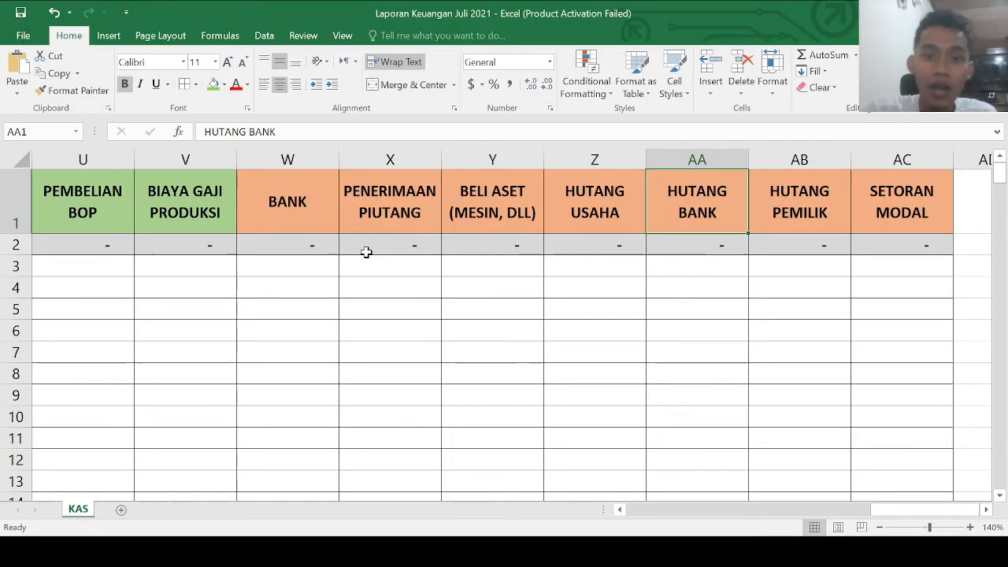
Return to the first columns and review the date, transaction and cash entries in rows 4 and 5.
key("Left")
key("Left")
key("Left")
key("Left")
key("Left")
key("Left")
key("Left")
key("Left")
key("Left")
key("Left")
key("Left")
key("Left")
key("Left")
key("Left")
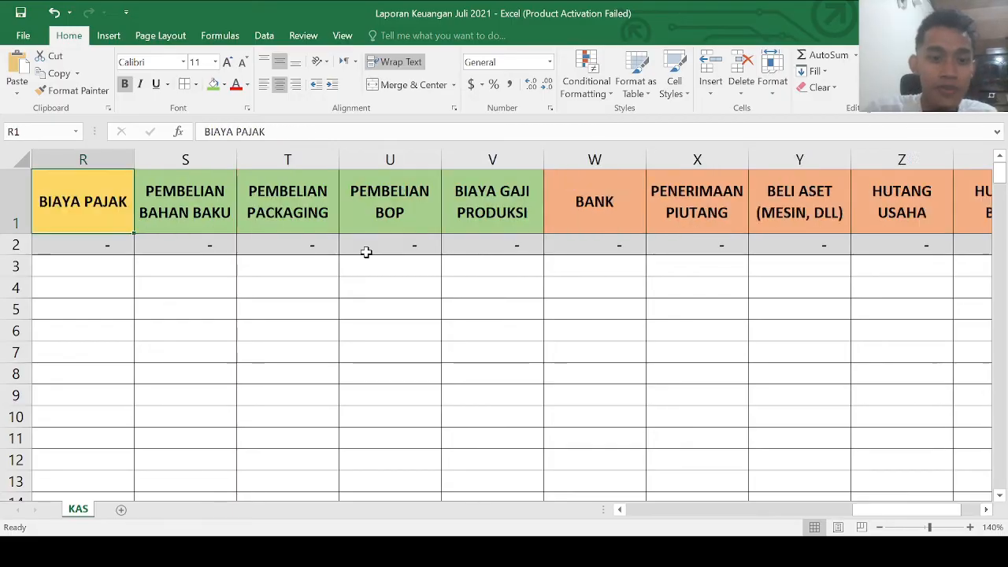
key("Left")
key("Left")
key("Left")
key("Left")
key("Left")
key("Left")
key("Left")
key("Left")
key("Left")
key("Left")
key("Left")
key("Left")
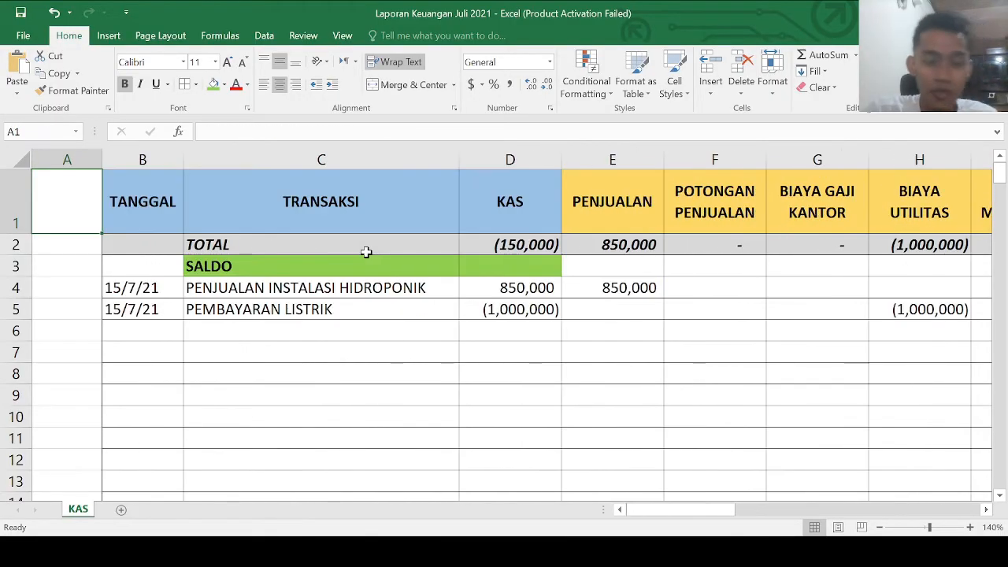
key("Right")
key("Down")
key("Down")
key("Down")
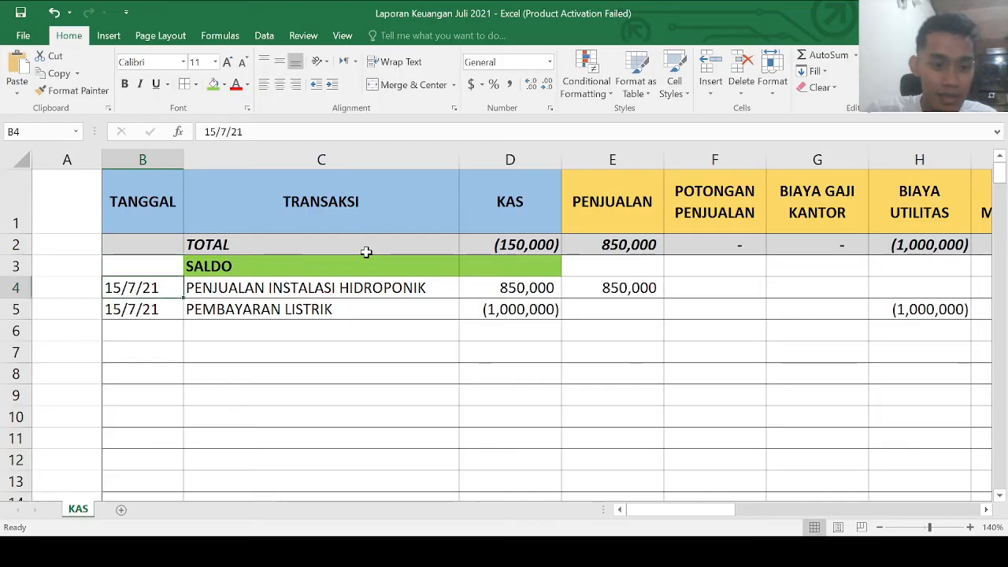
key("Right")
key("Down")
key("Up")
key("Right")
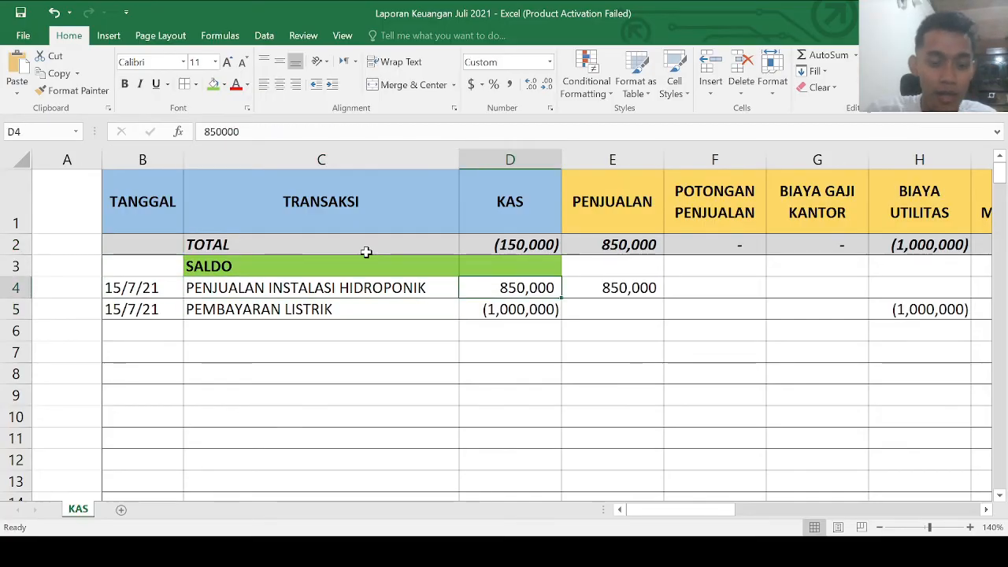
key("Left")
key("Left")
key("Down")
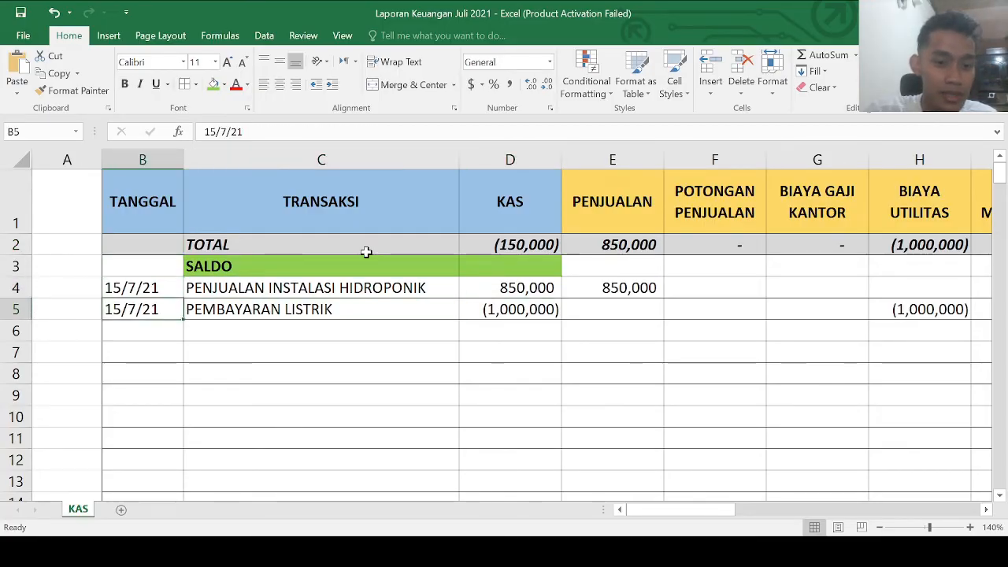
key("Right")
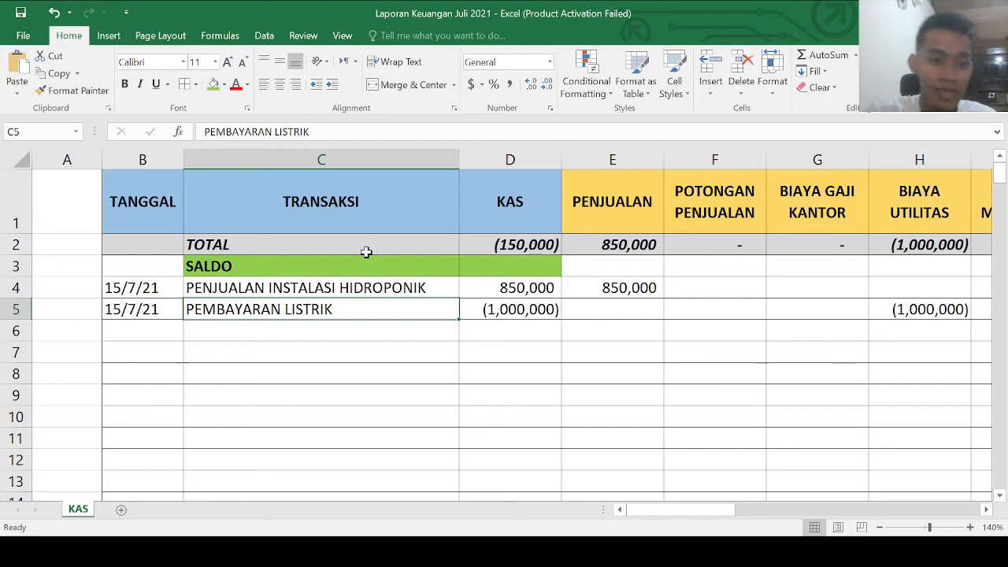
key("Left")
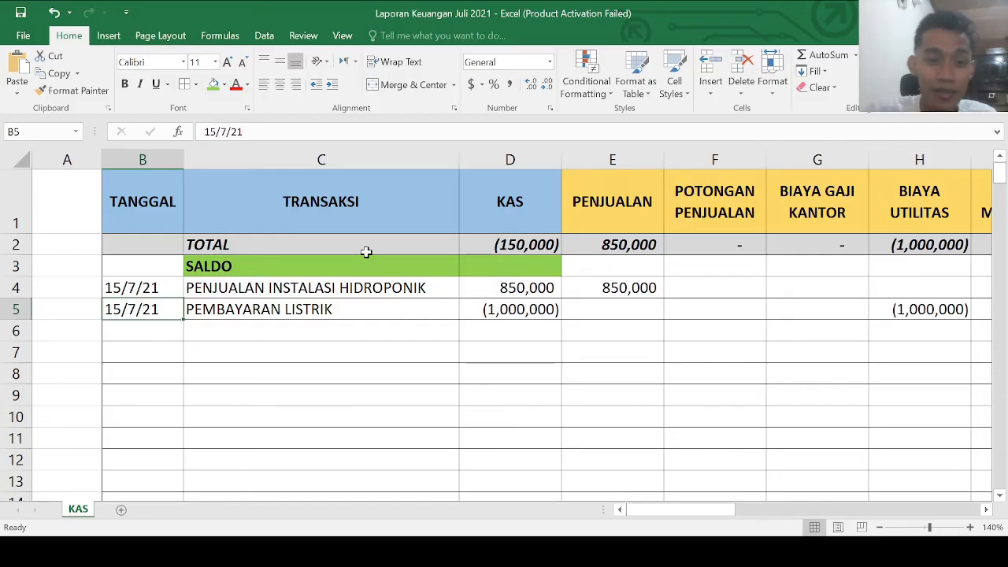
Enter a new transaction in row 6 with the date 16/7/21 and the description PEMBELIAN PACKAGING.
key("Down")
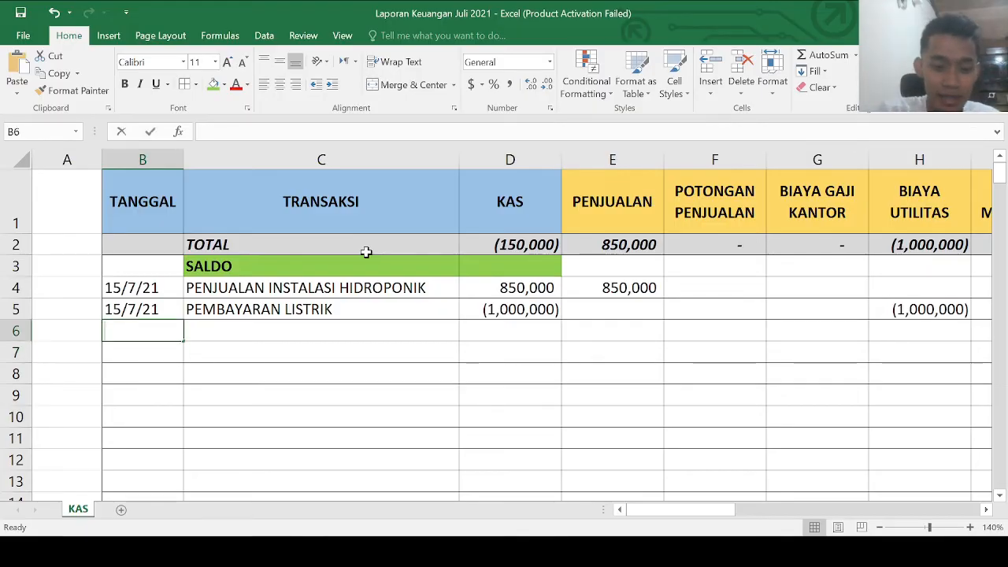
type("16/7/21")
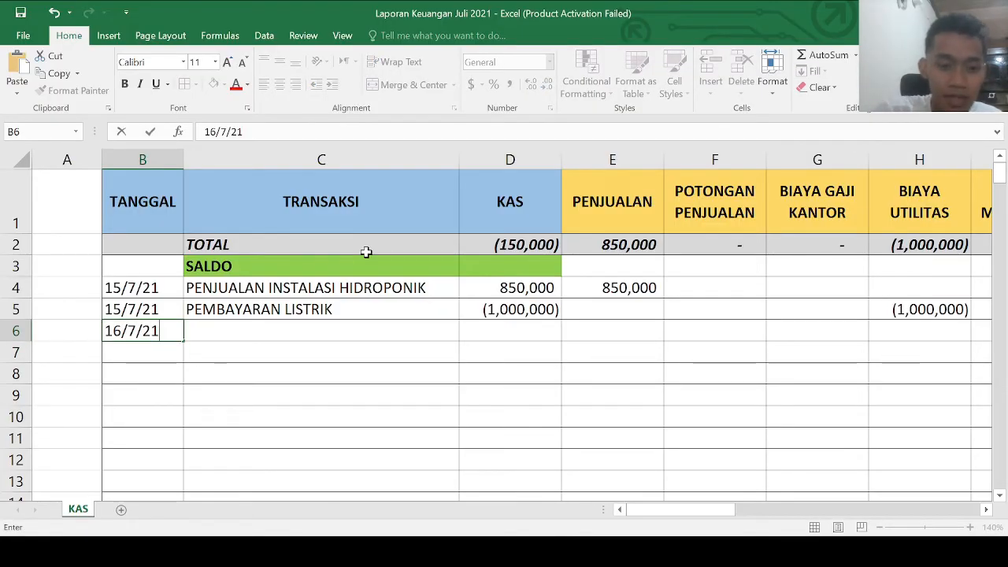
key("Tab")
type("PEM")
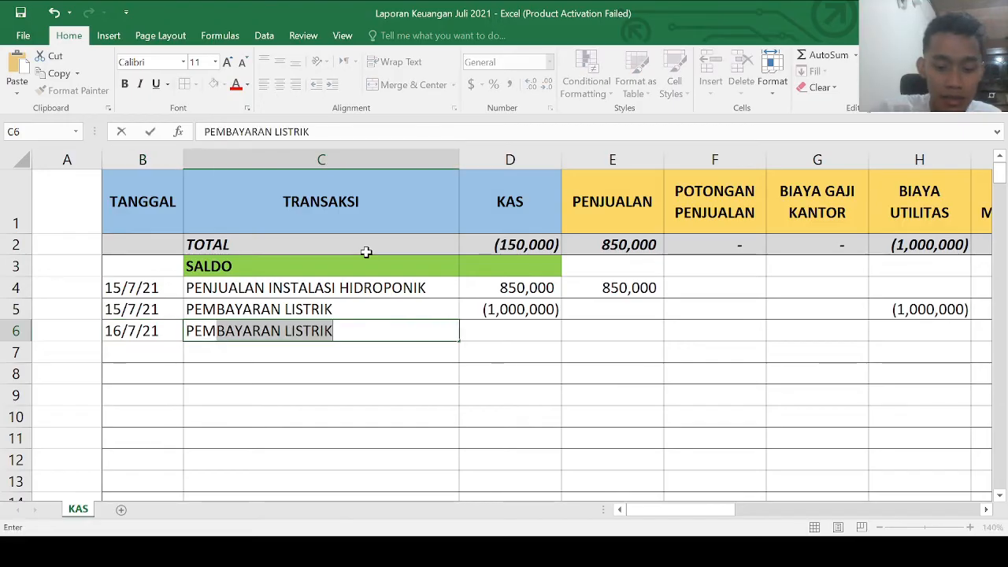
type("BELIAN PAA")
key("BackSpace")
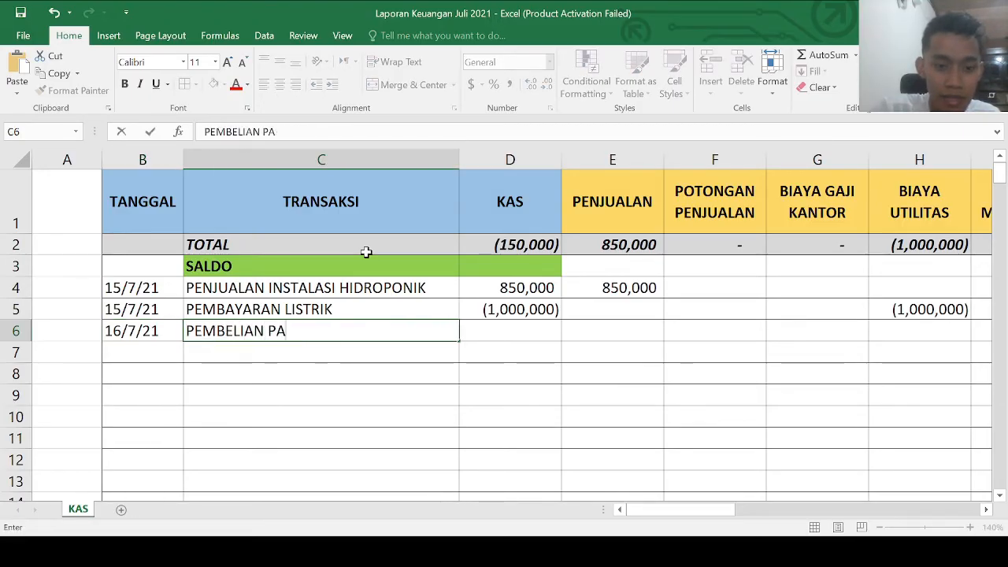
type("CAK")
key("BackSpace")
key("BackSpace")
type("KAGING")
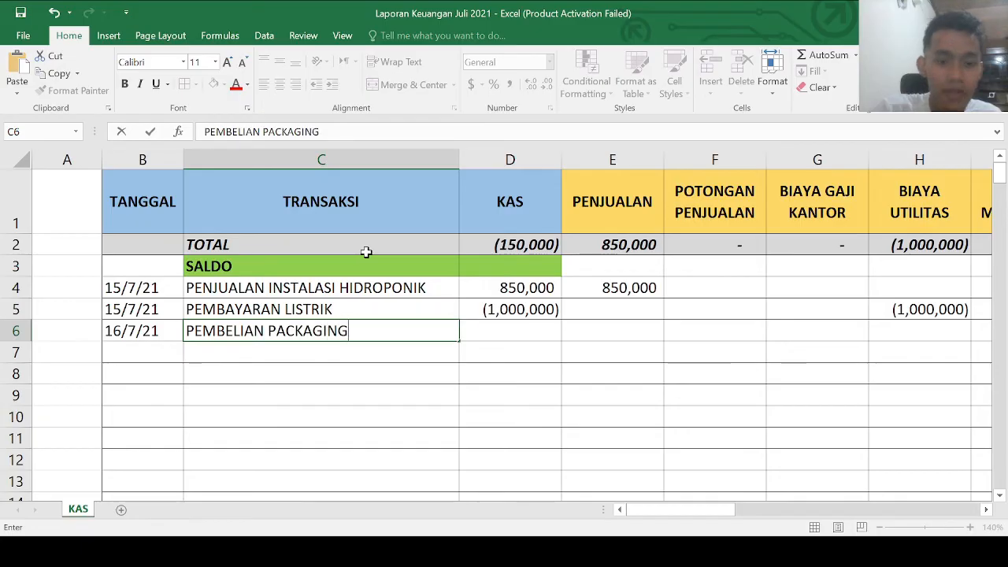
key("Return")
key("Up")
key("Right")
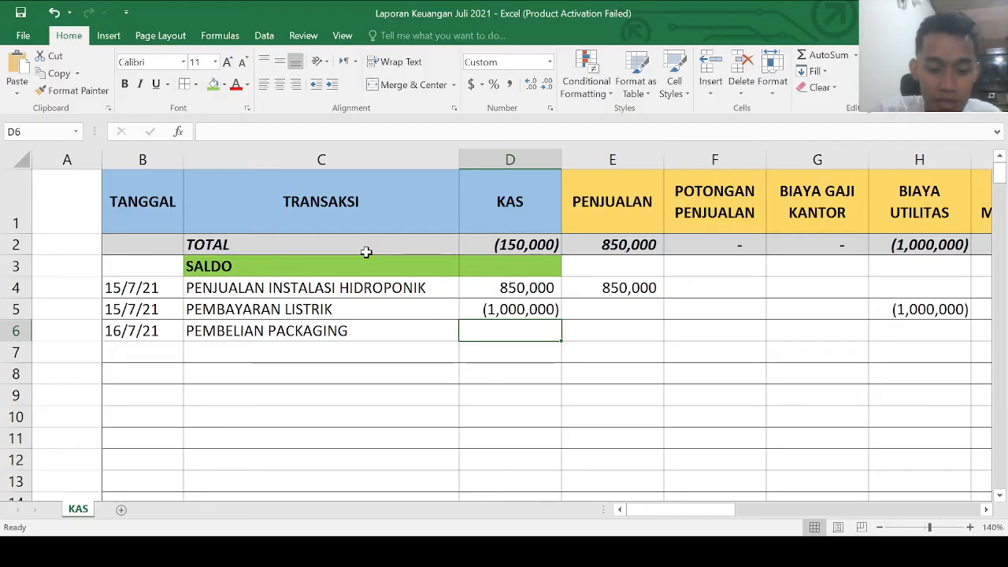
Enter 3,000,000 as the cash amount of the PEMBELIAN PACKAGING transaction in row 6.
type("3,000,000")
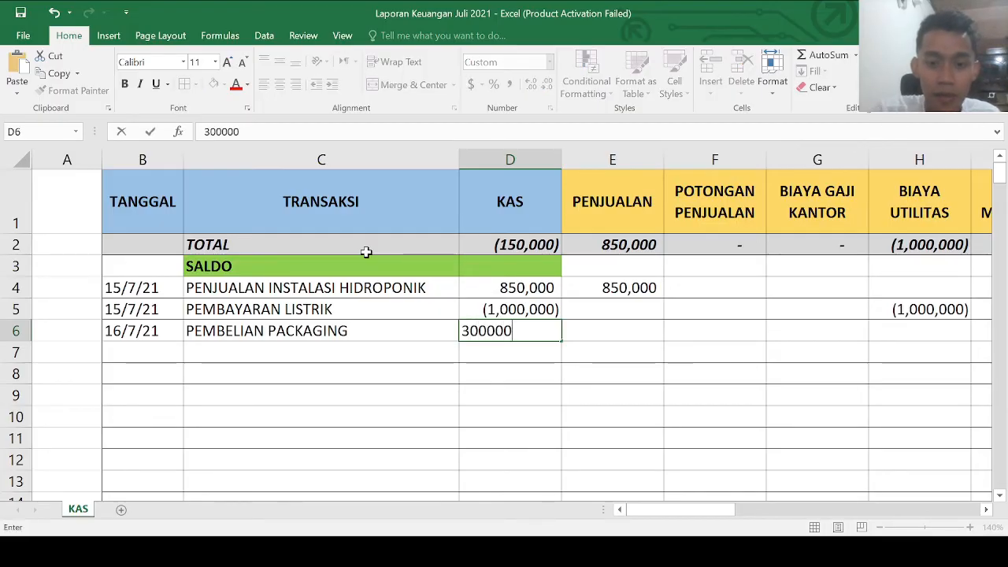
key("Return")
key("Up")
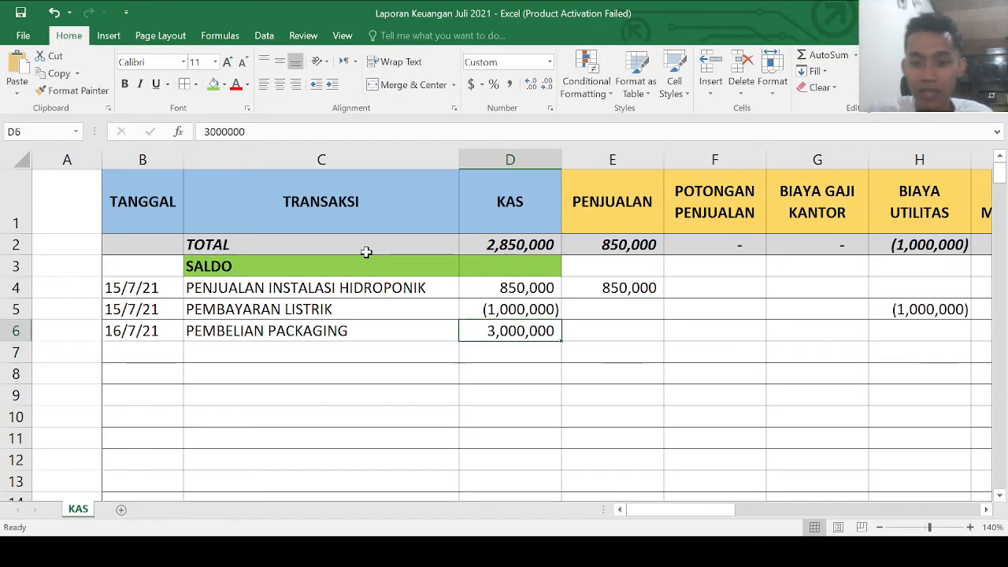
key("Right")
key("Left")
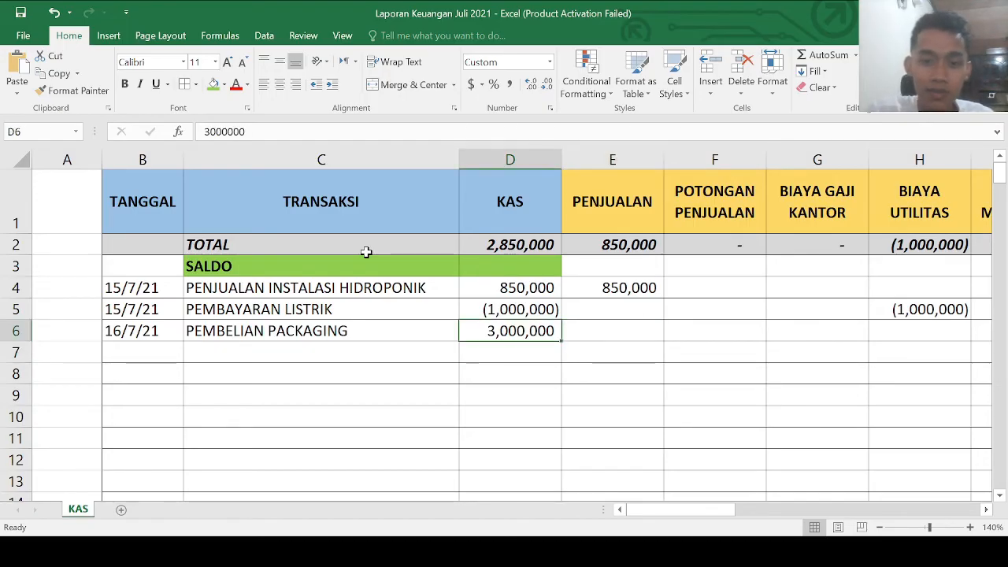
Look along row 6 through the expense columns for the matching PEMBELIAN PACKAGING column.
key("Right")
key("Right")
key("Right")
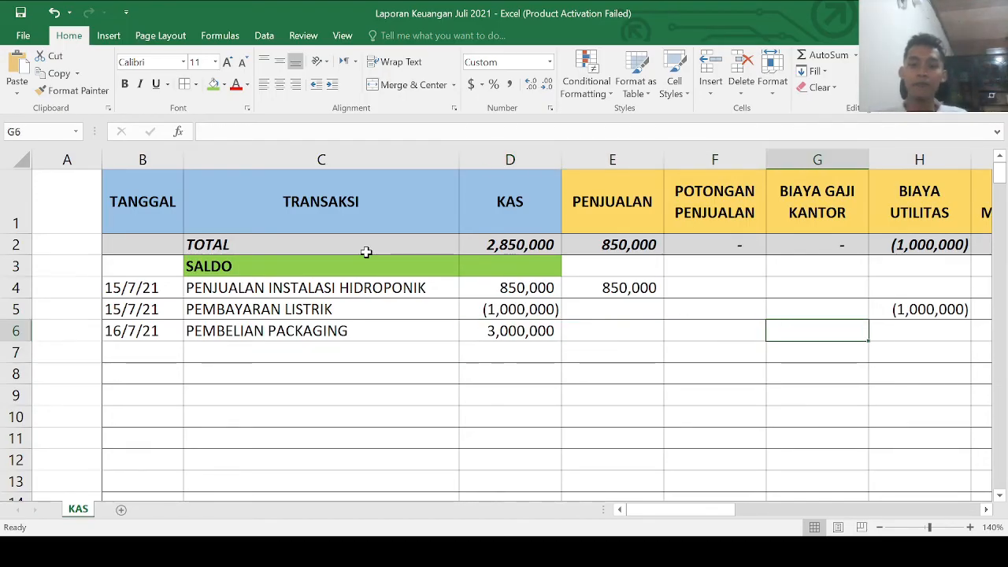
key("Left")
key("Right")
key("Right")
key("Right")
key("Right")
key("Right")
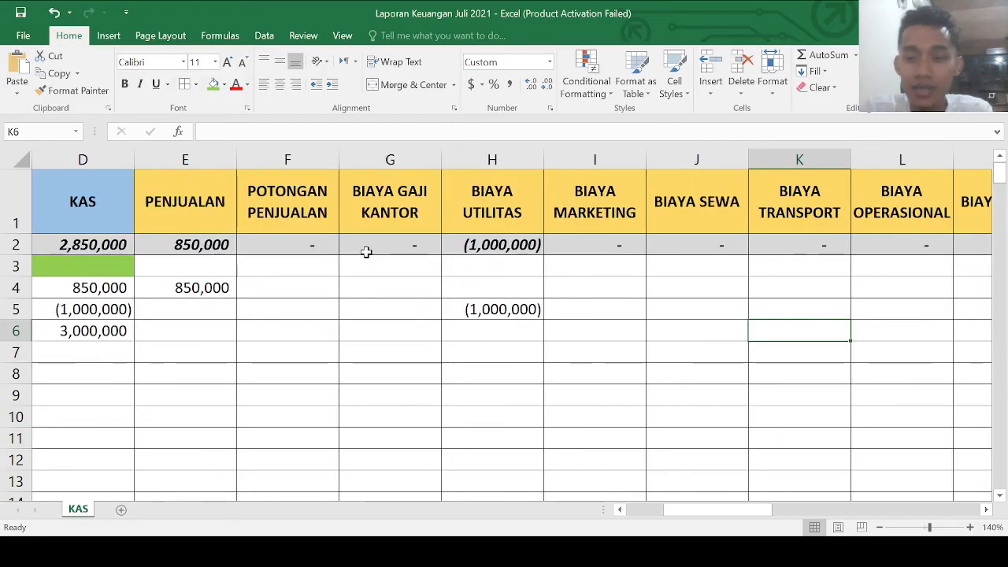
key("Right")
key("Right")
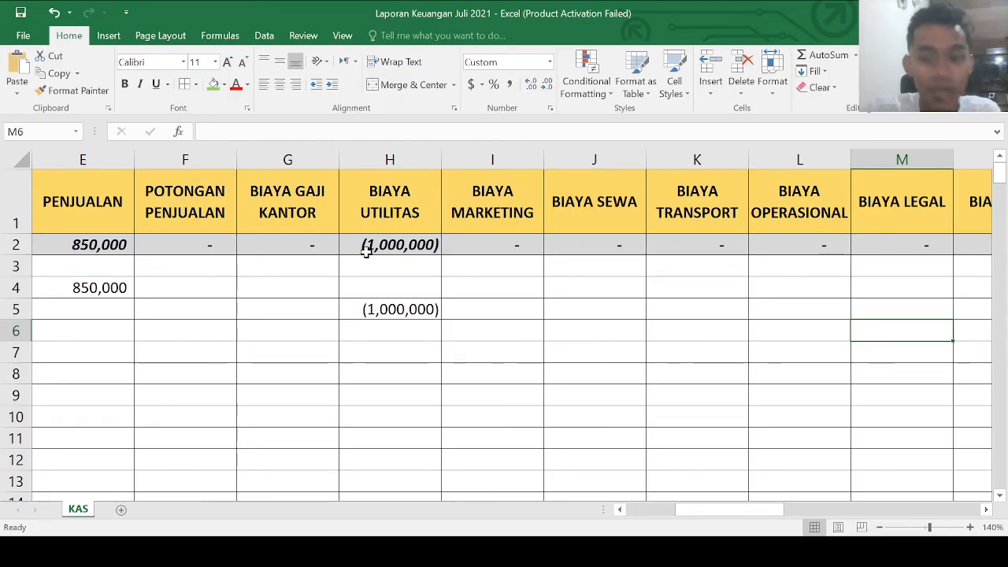
key("Right")
key("Right")
key("Right")
key("Right")
key("Right")
key("Right")
key("Right")
key("Right")
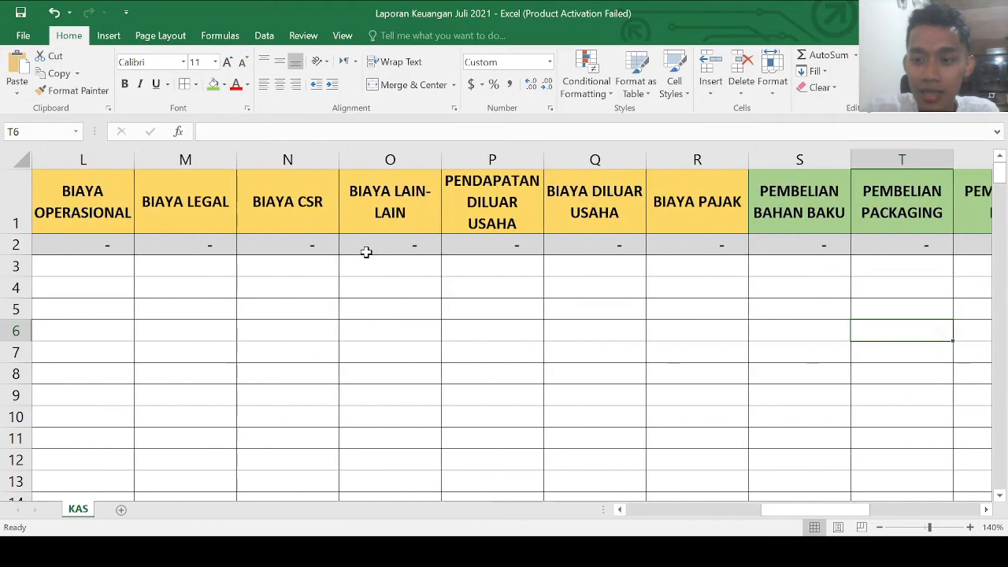
key("Right")
key("Left")
key("Left")
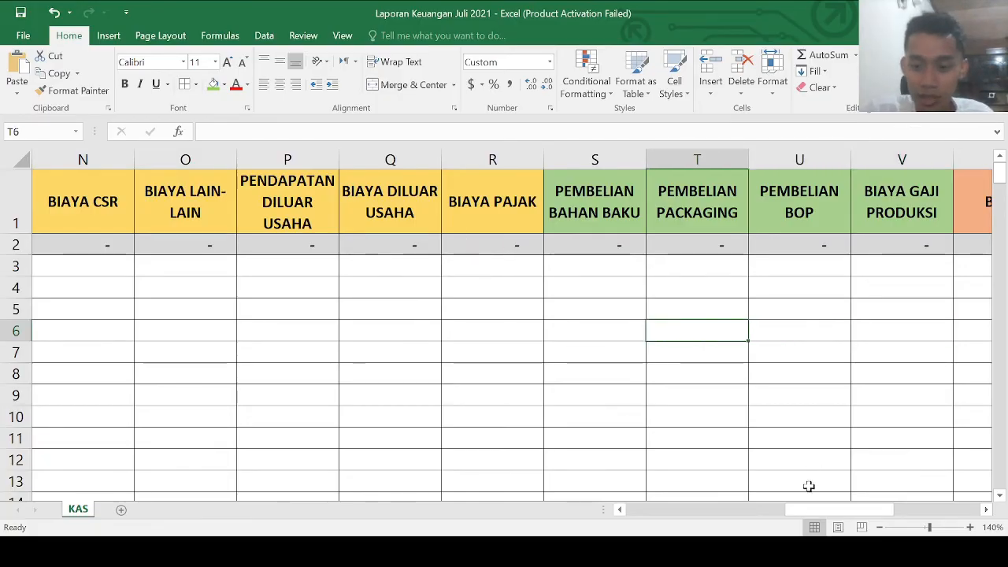
Change the KAS amount of the packaging purchase in D6 to -3000000.
left_click_drag(768, 512, 659, 516)
double_click(477, 331)
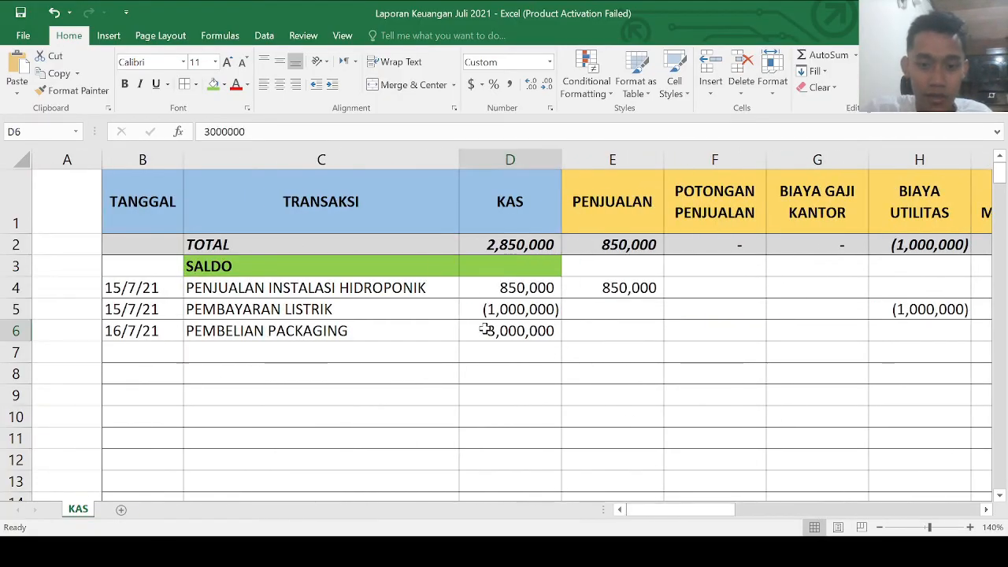
type("-")
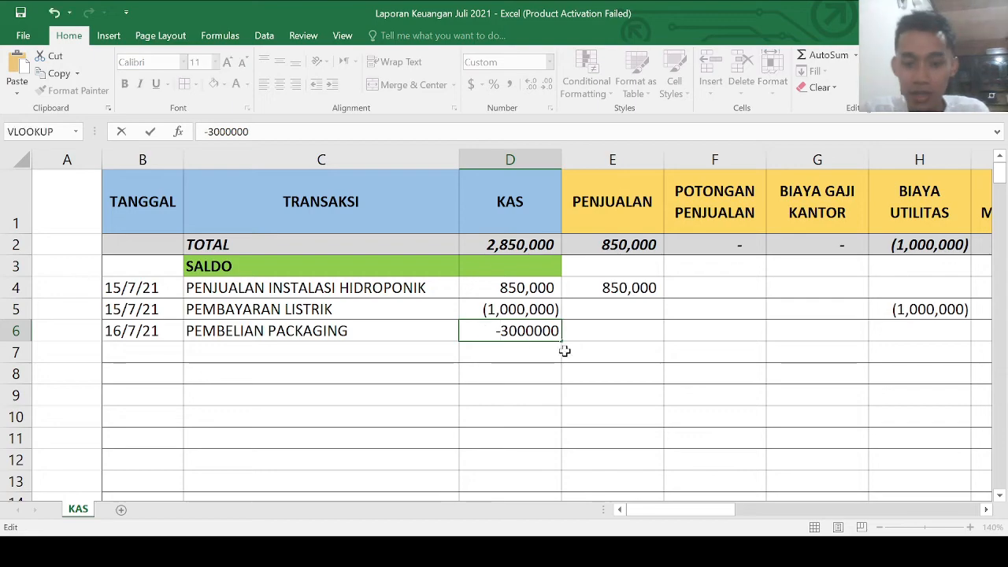
key("Return")
Record -3000000 for the row 6 transaction in the PEMBELIAN PACKAGING column.
left_click(567, 329)
key("Right")
key("Right")
key("Right")
key("Right")
key("Right")
key("Right")
key("Right")
key("Right")
key("Right")
key("Right")
key("Right")
key("Right")
key("Right")
key("Right")
key("Right")
key("Right")
key("Right")
key("Right")
key("Right")
key("Right")
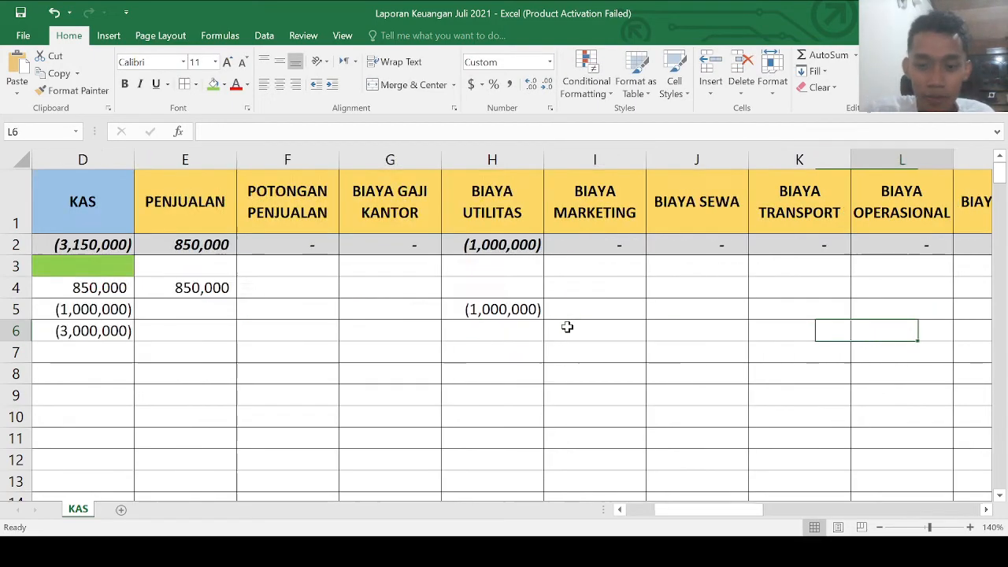
key("Left")
key("Left")
key("Left")
key("Left")
key("Left")
key("Left")
key("Left")
key("Left")
key("Left")
key("Left")
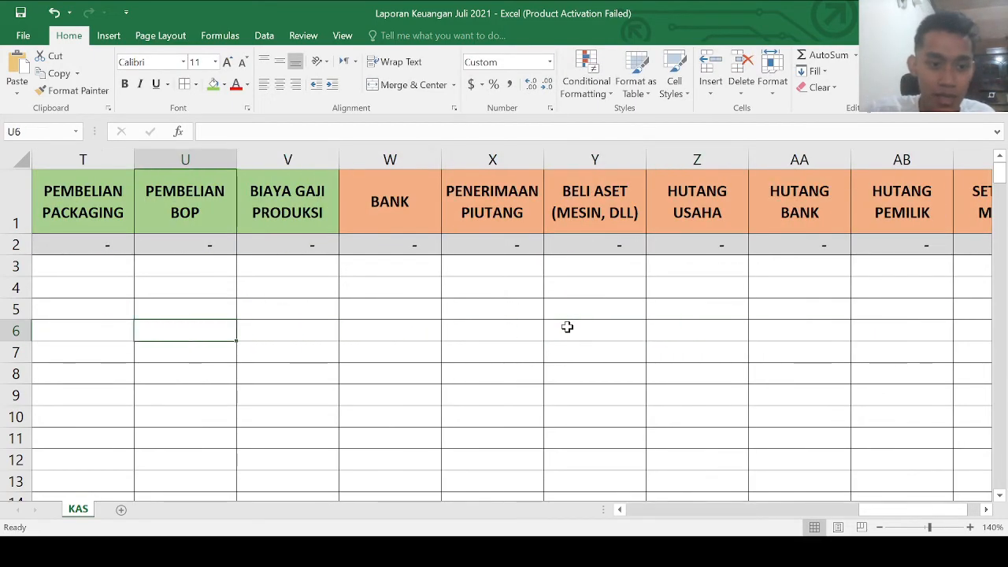
key("Right")
key("Right")
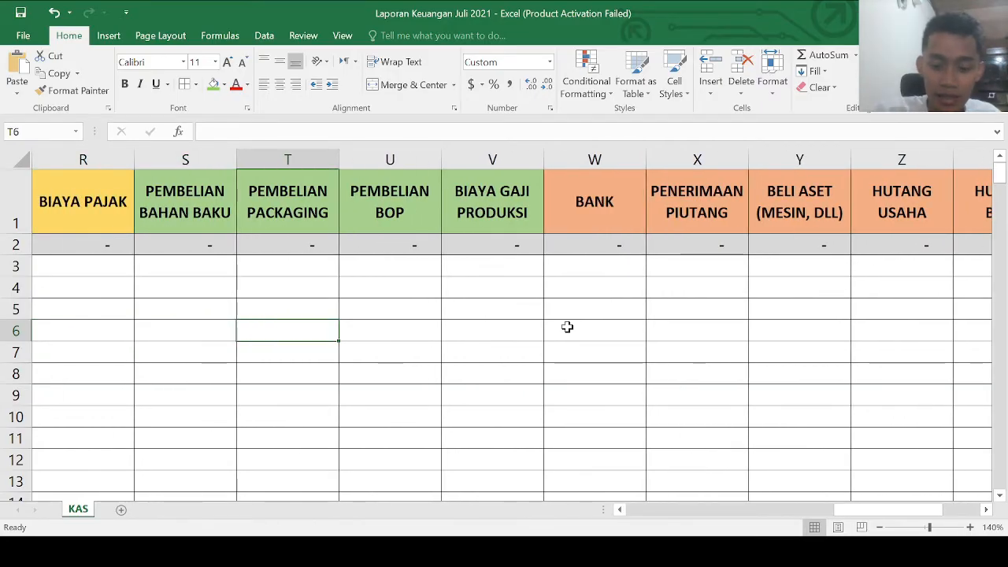
type("-3000000")
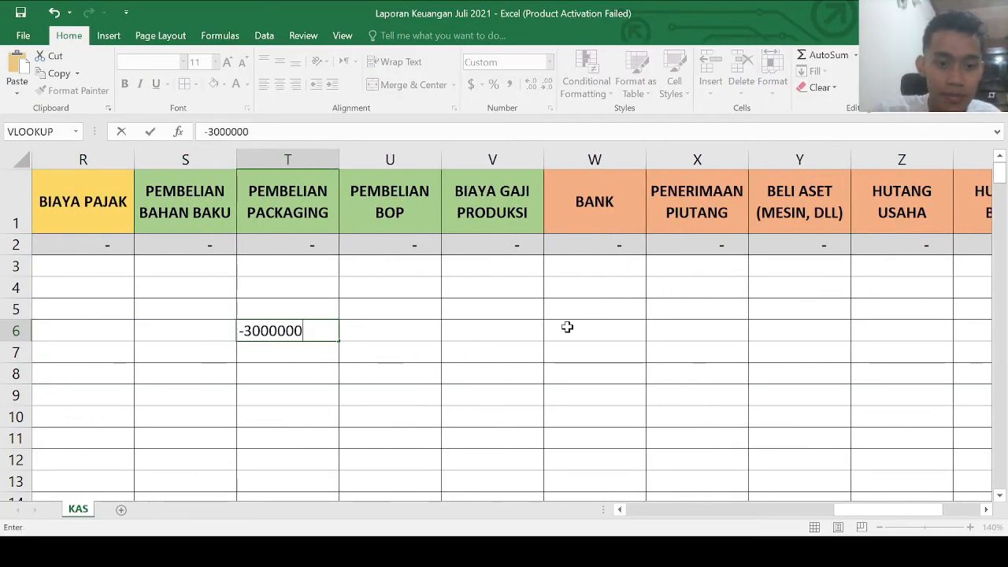
key("Return")
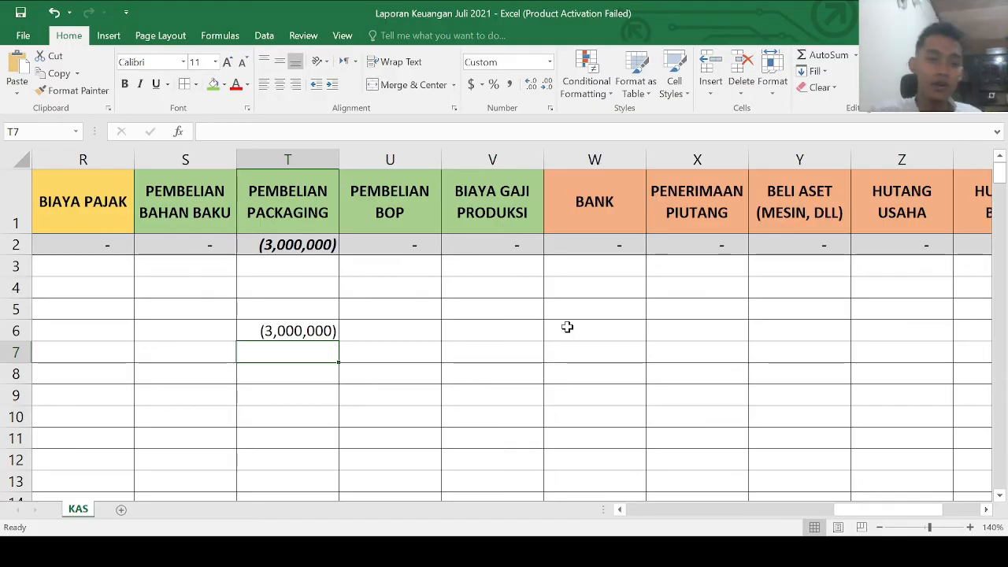
Review the row 6 packaging purchase entry alongside its neighbouring tax and production cost columns.
key("Up")
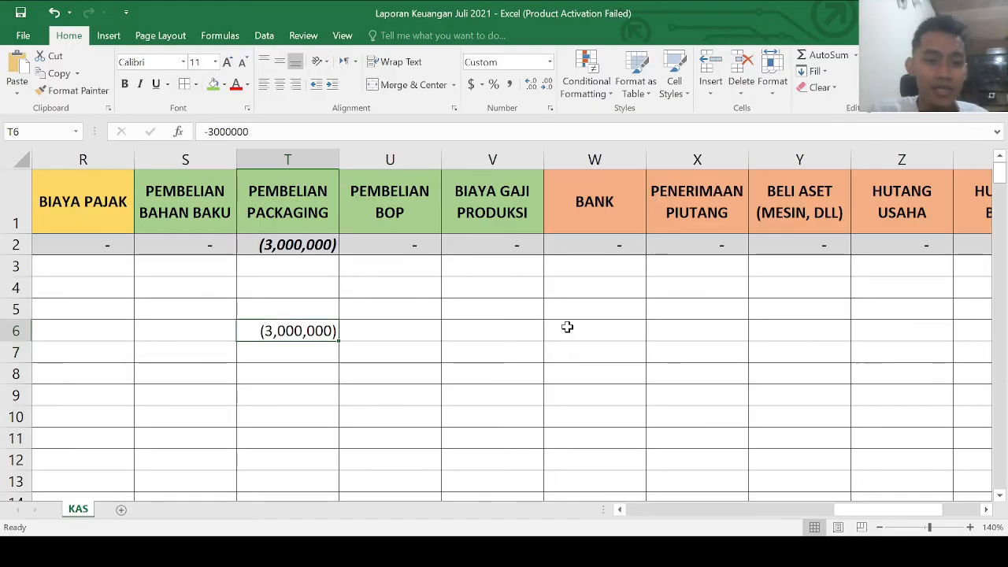
key("Left")
key("Left")
key("Left")
key("Left")
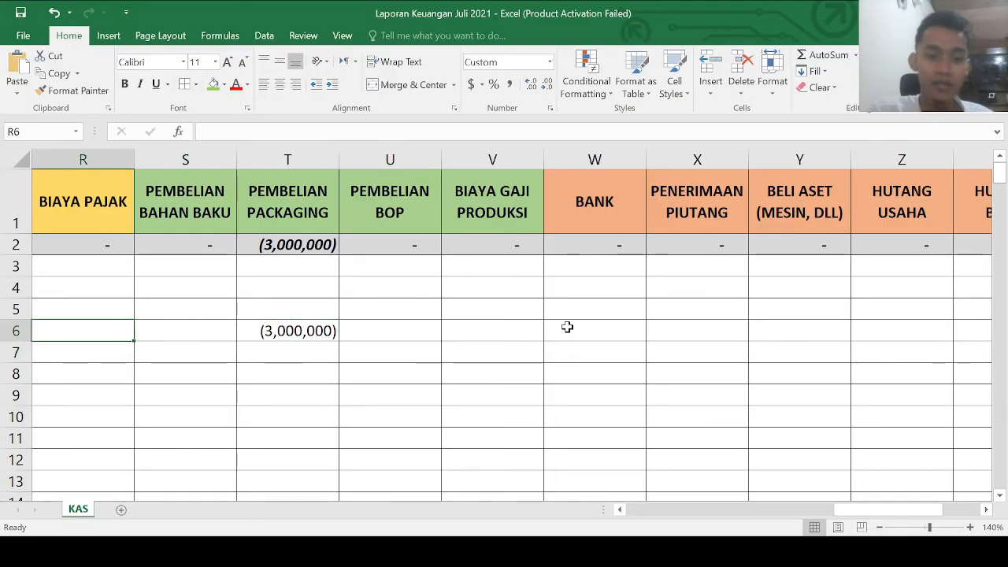
key("Right")
key("Right")
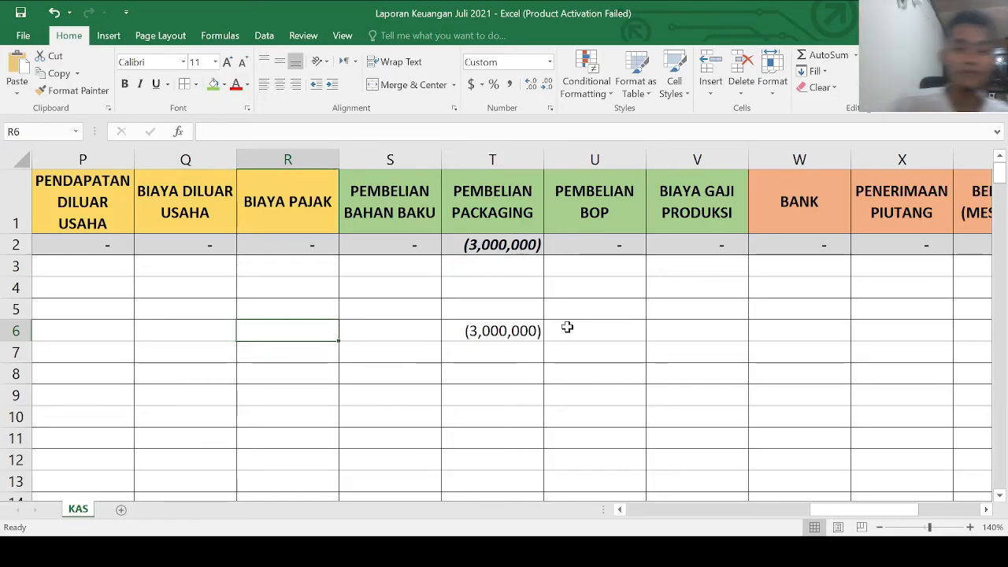
key("Right")
key("Right")
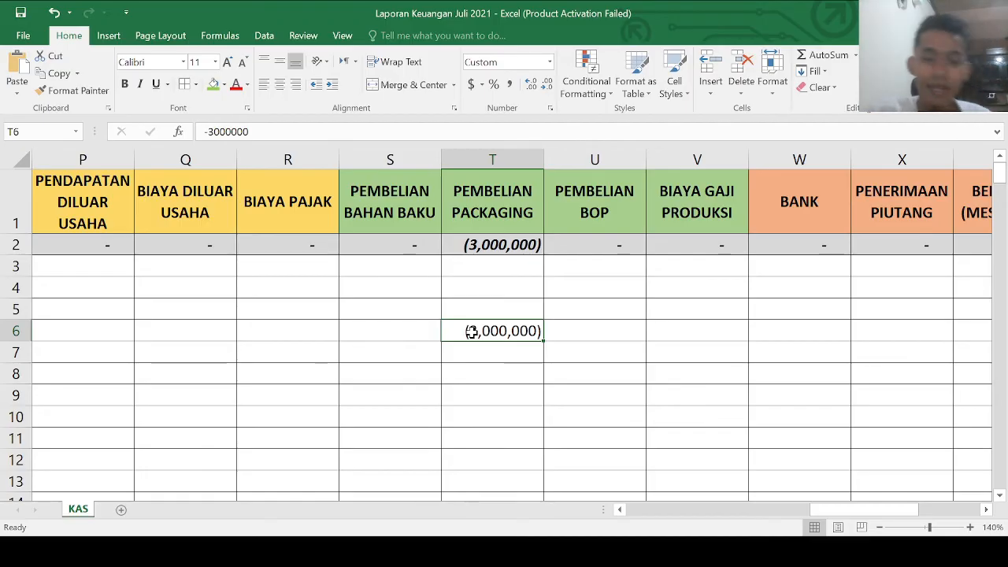
Return to the first columns and review the dates, descriptions and cash amounts recorded in rows 4 to 6.
left_click_drag(824, 511, 642, 508)
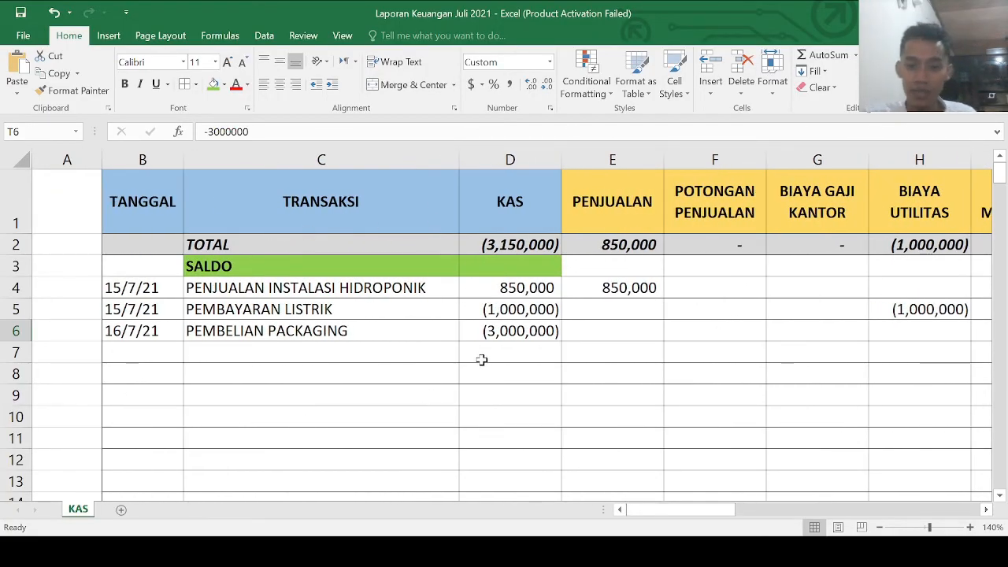
left_click(137, 354)
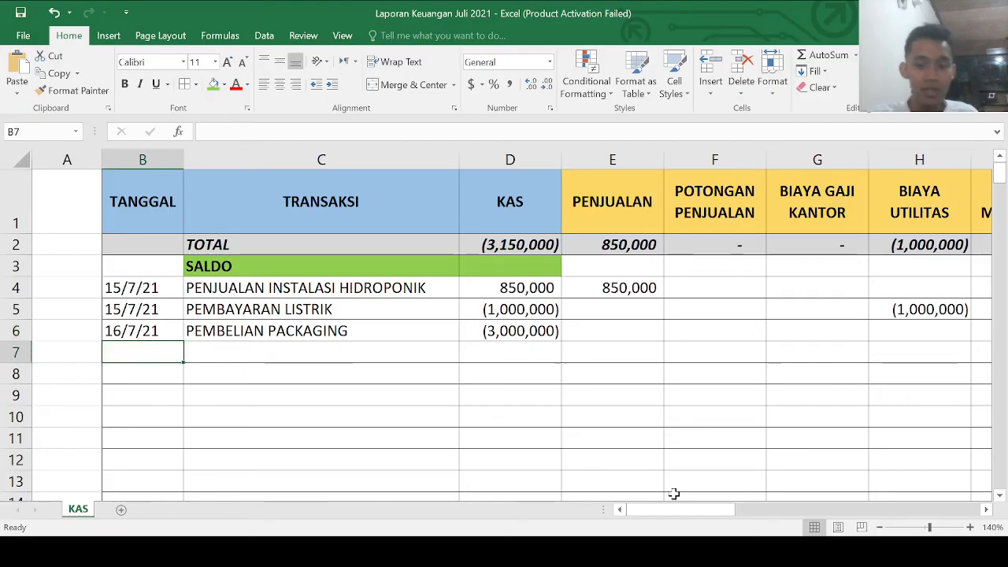
left_click_drag(679, 510, 597, 475)
left_click(138, 290)
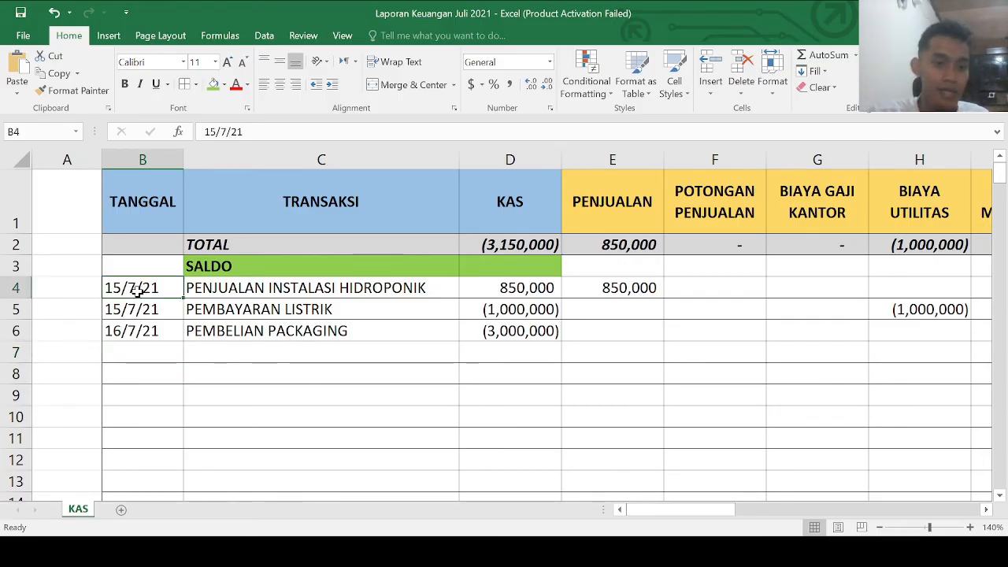
left_click(84, 288)
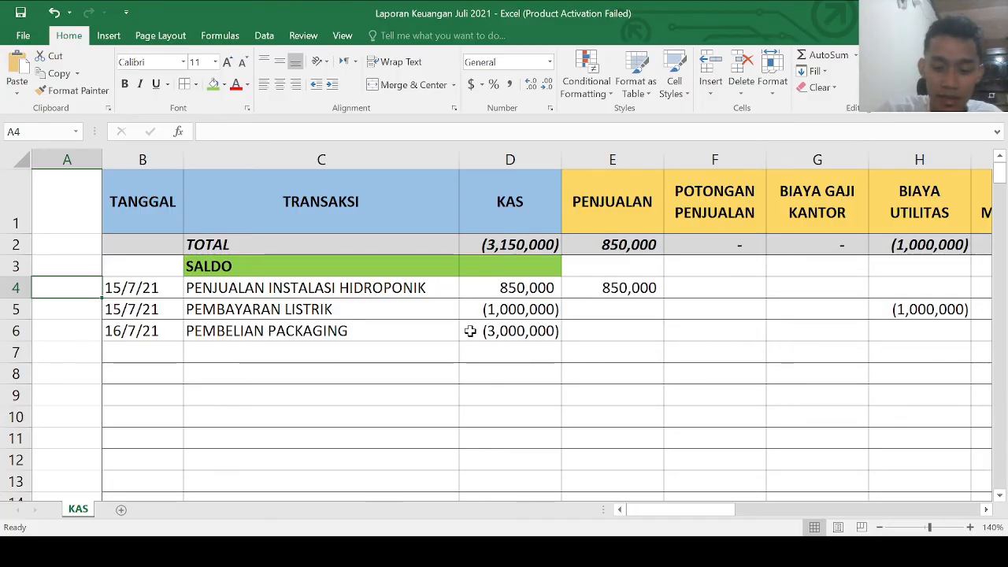
Add the header CHECK in cell A1, beside the TANGGAL column.
left_click(39, 205)
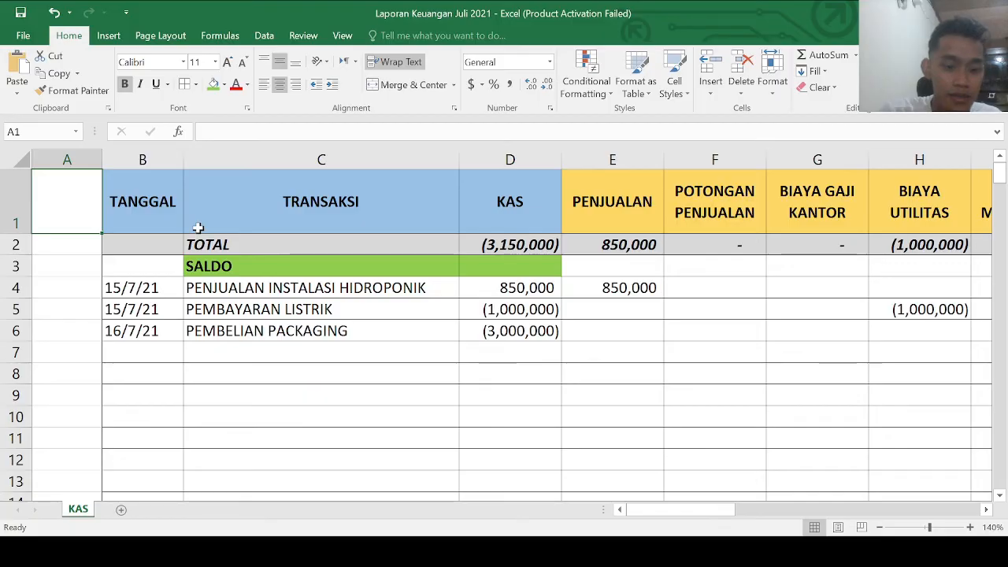
type("CHECK")
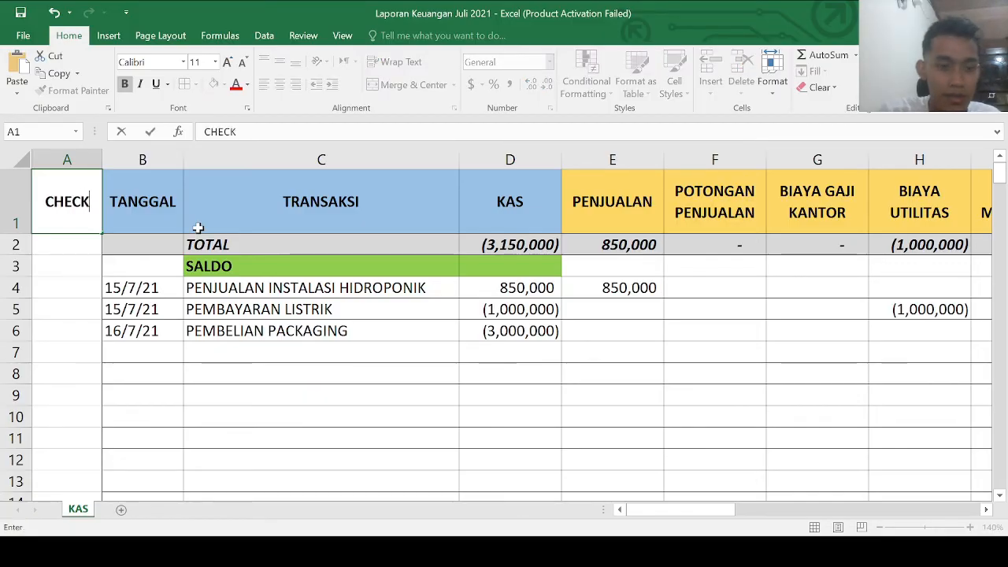
key("Return")
Begin an IF formula in cell A5 that tests whether D5 equals the sum of E5:AC5.
key("Down")
key("Down")
key("Down")
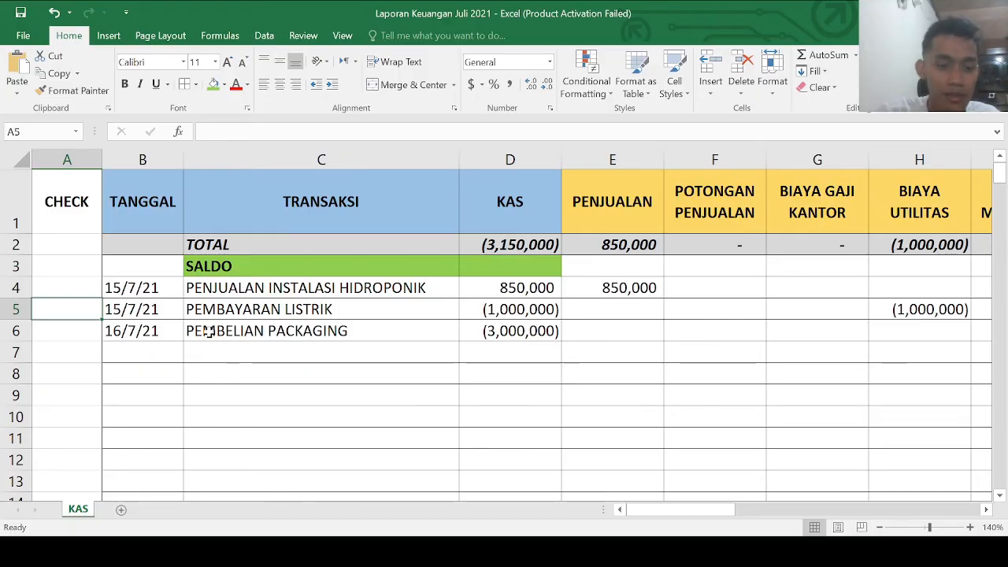
type("=IF(")
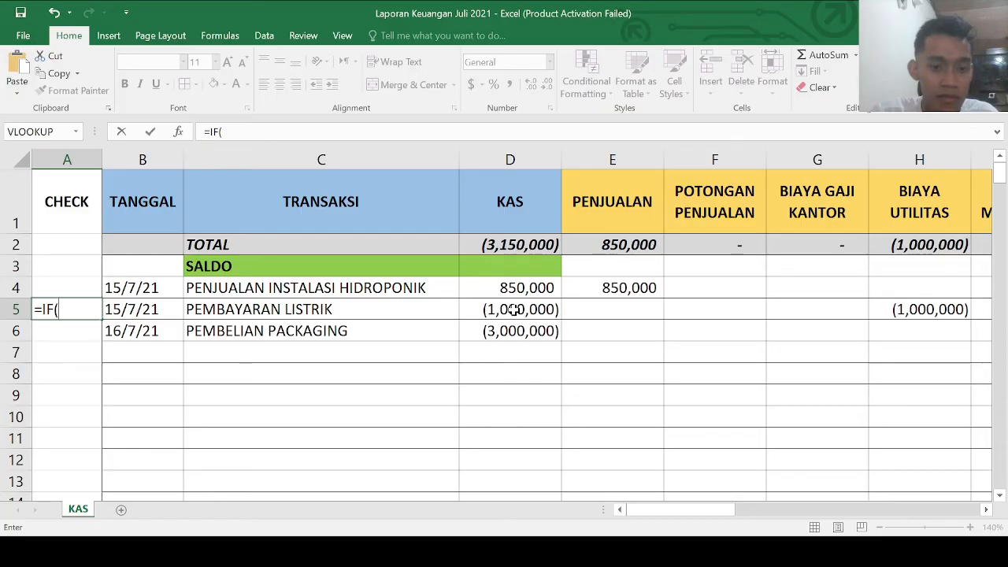
left_click(512, 310)
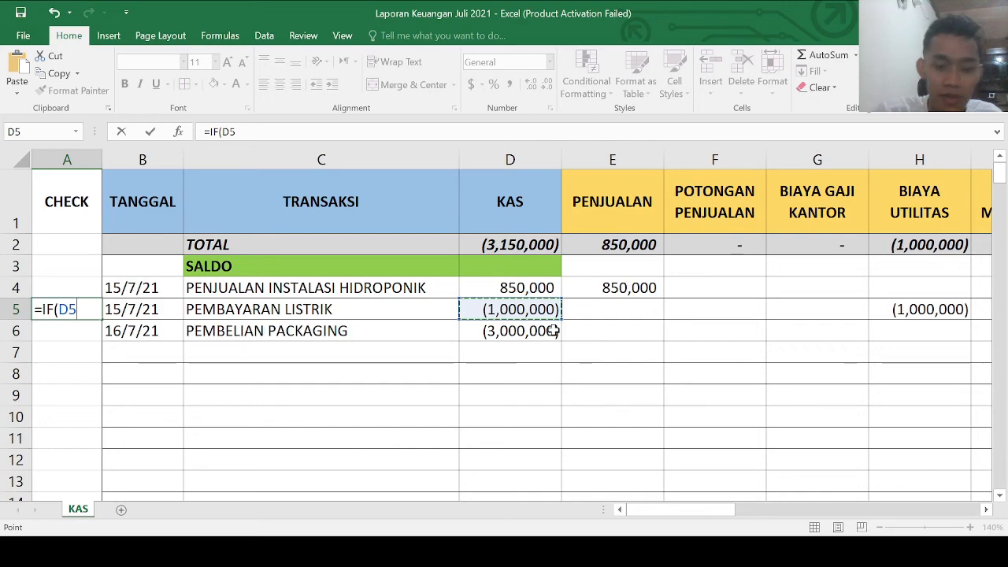
type("=")
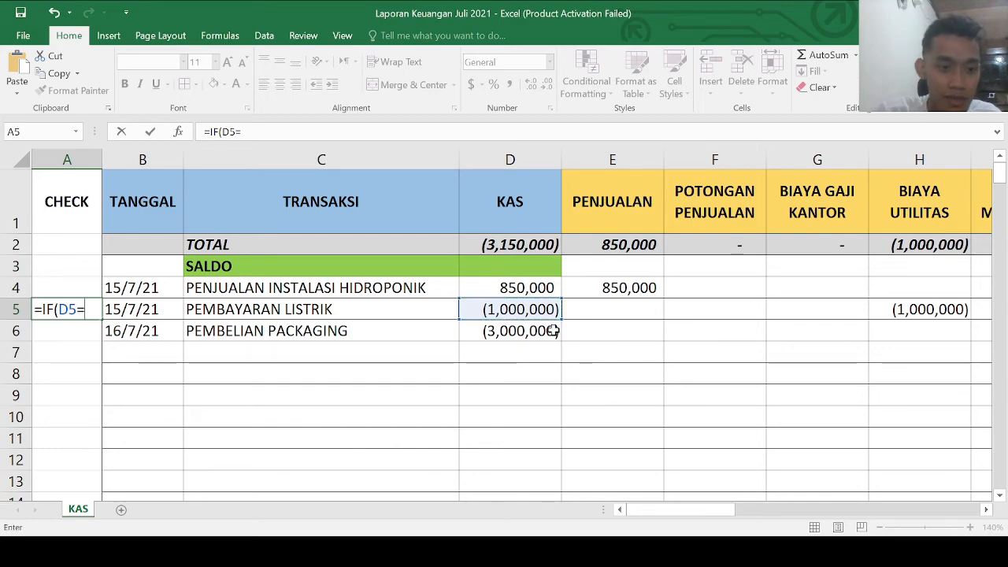
type("(SUM")
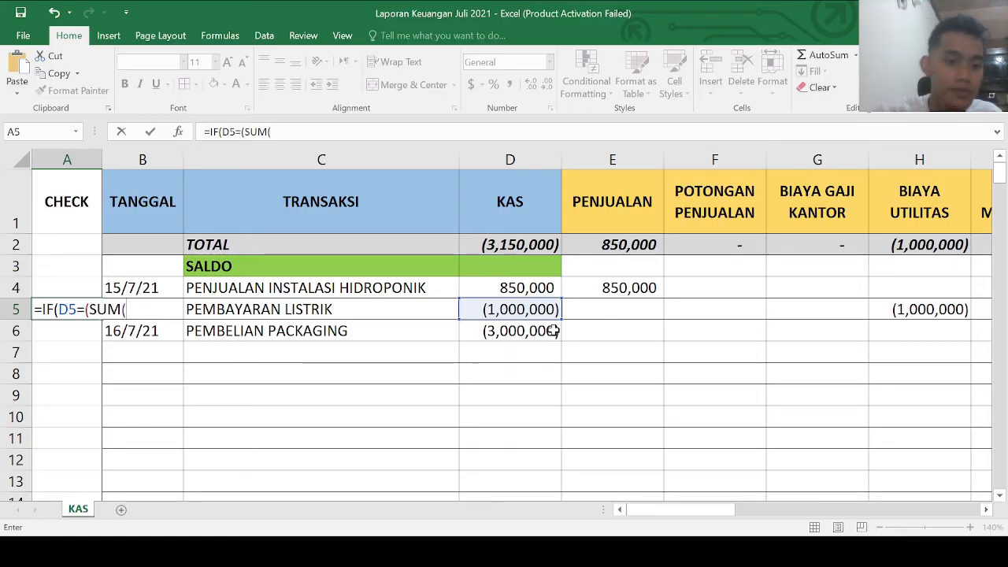
type("(")
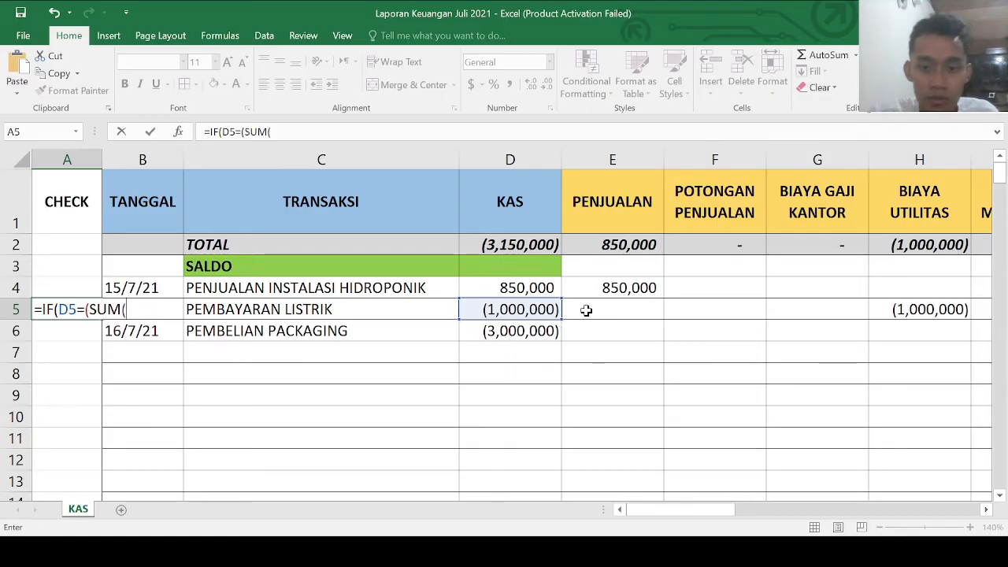
left_click_drag(581, 309, 828, 304)
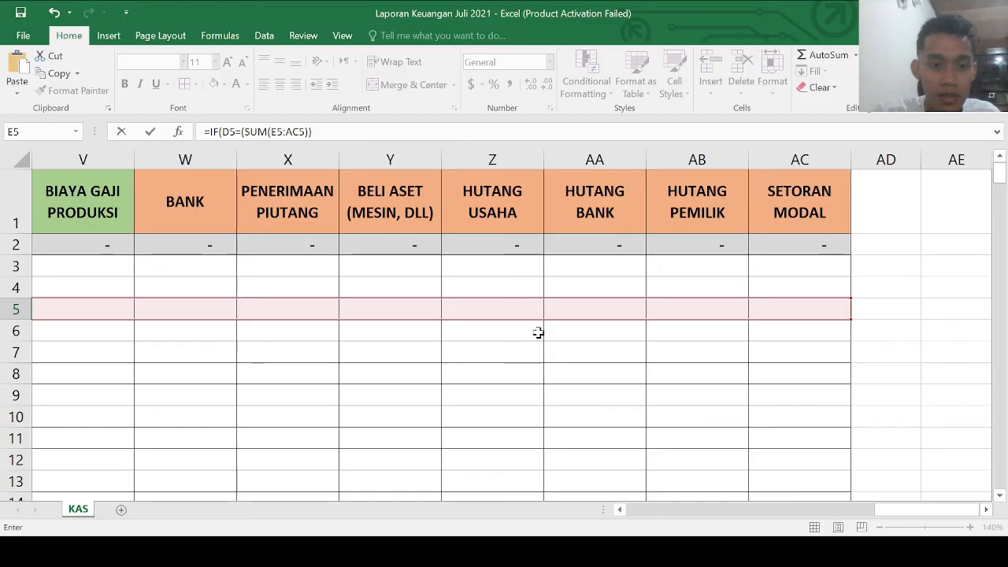
type(",")
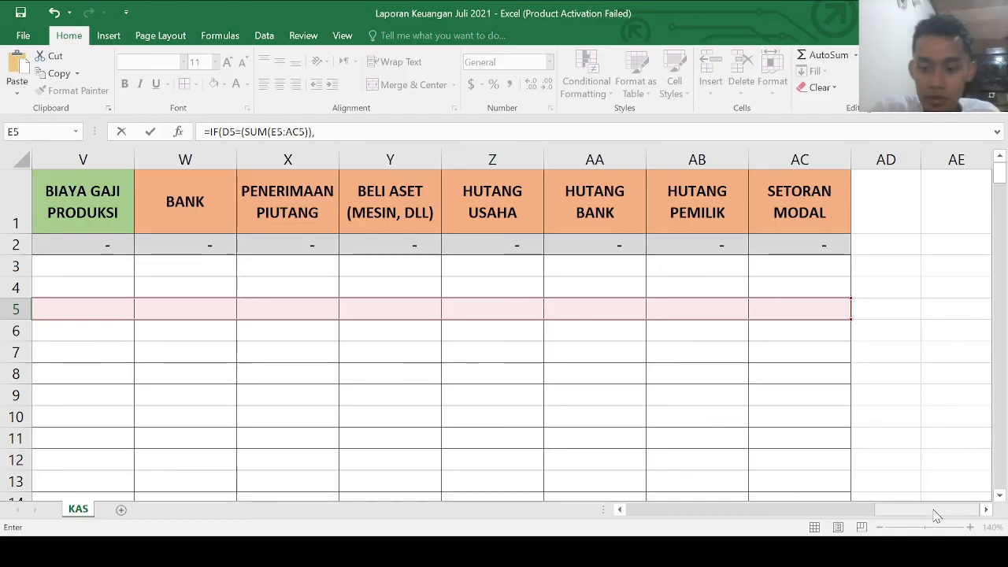
left_click_drag(934, 510, 591, 498)
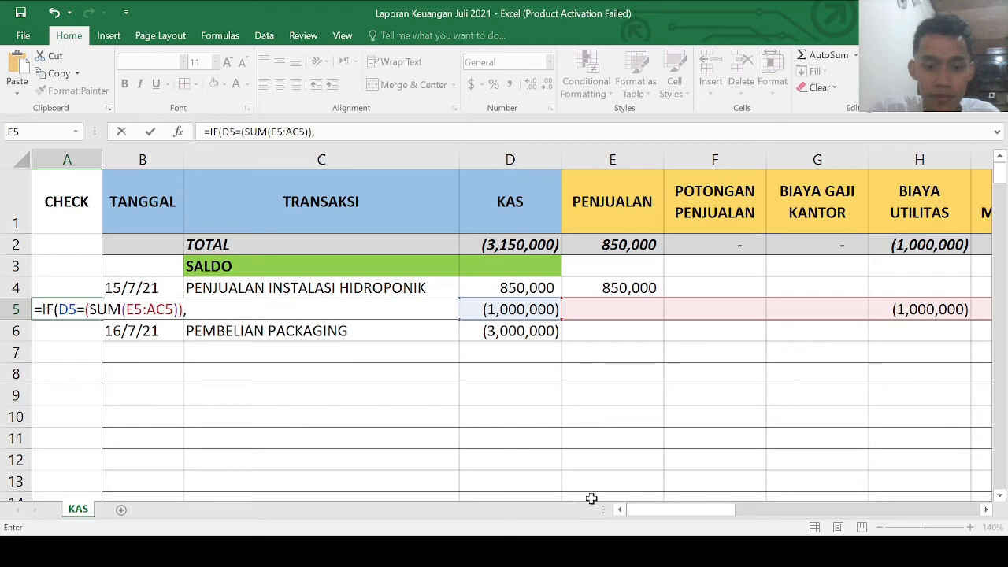
Complete the A5 formula so it returns "OK" when the amounts match and "Opss" when they do not.
left_click(333, 134)
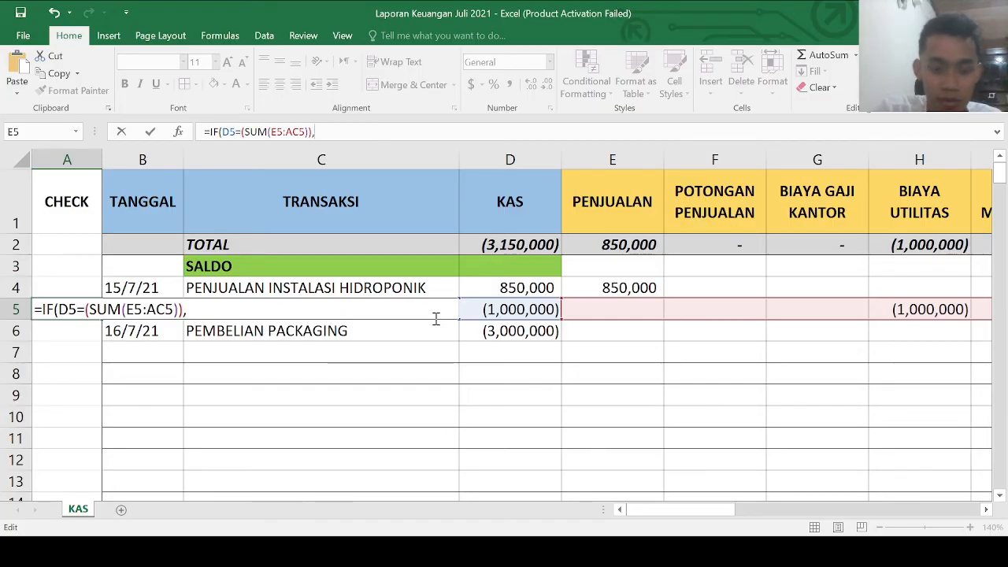
type("O")
key("BackSpace")
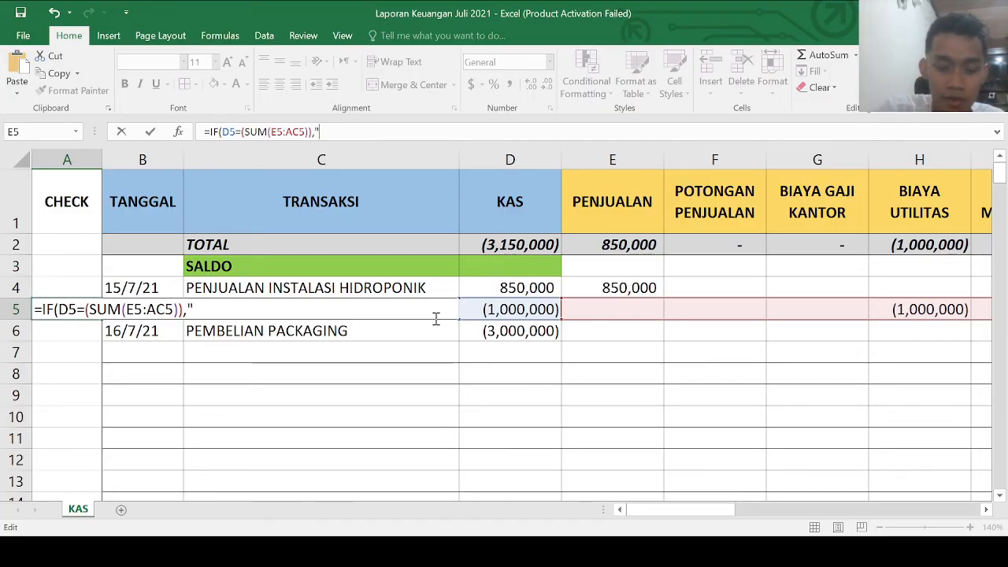
type("OK\"")
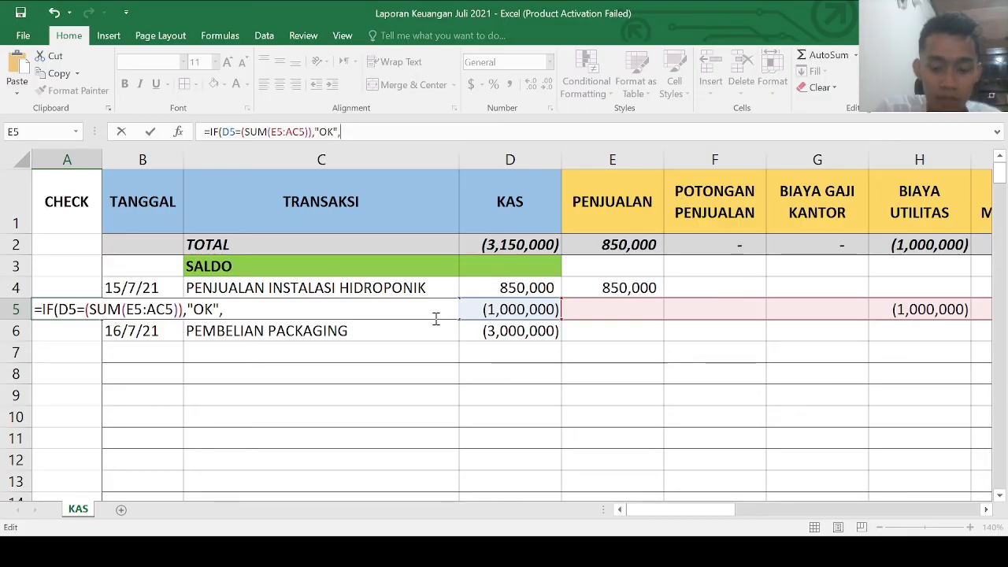
type(",Opss")
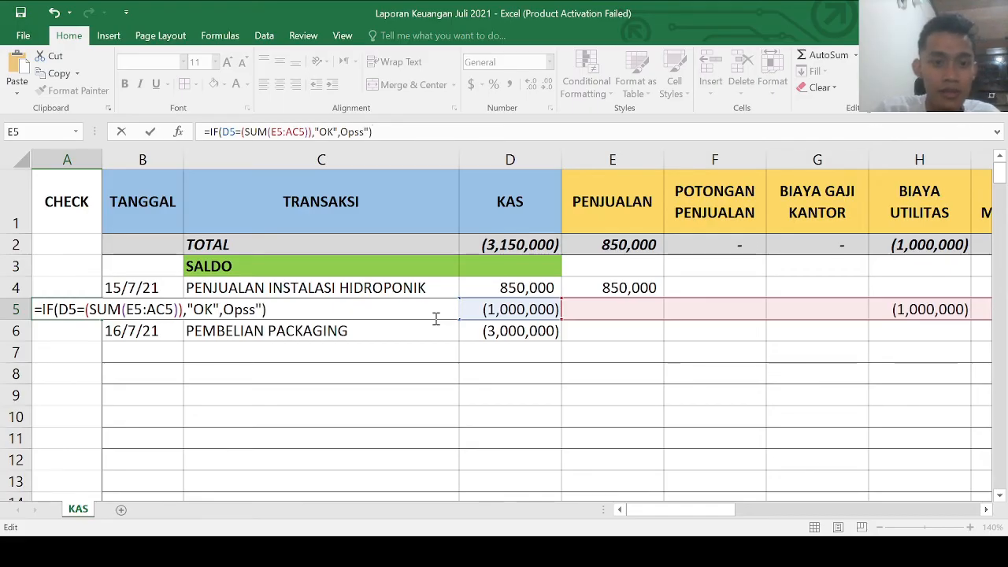
key("Return")
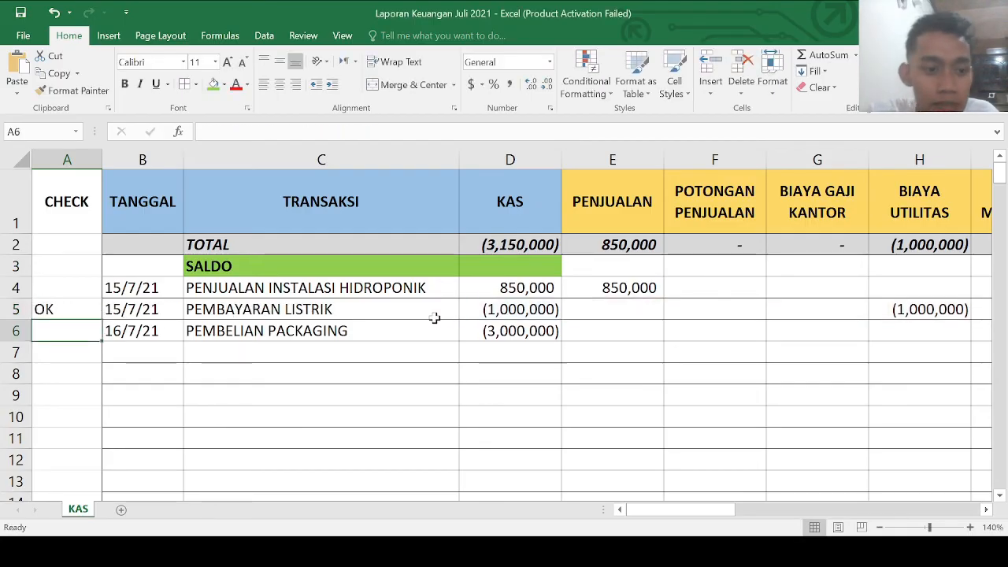
Review the check formula in A5 and the KAS and category cells it compares in row 5.
left_click(49, 311)
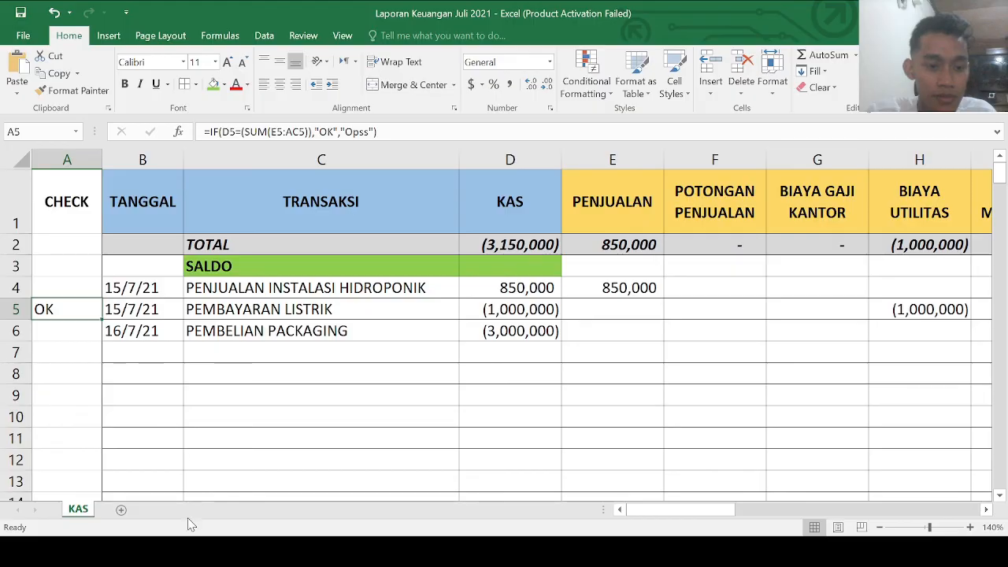
left_click(207, 551)
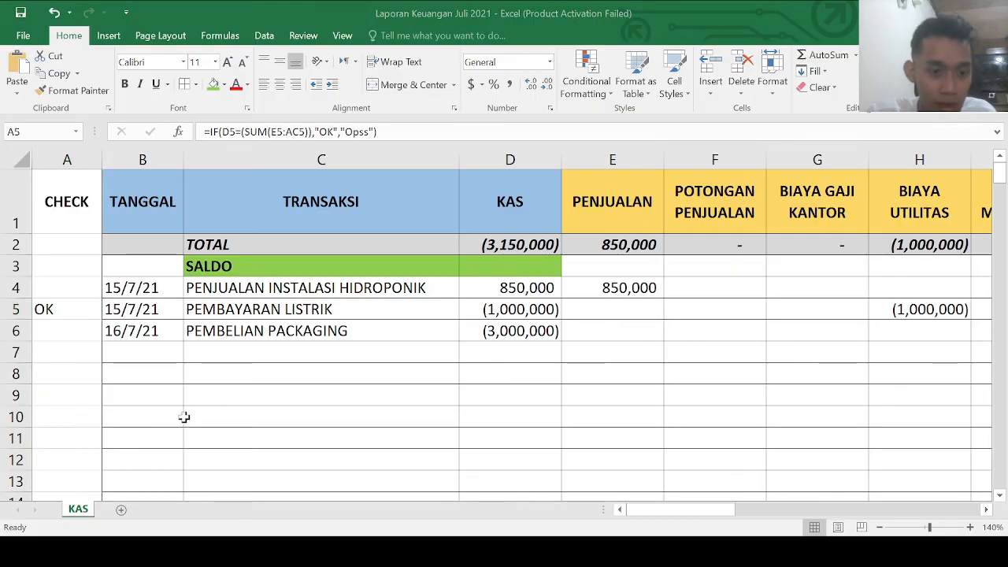
left_click(189, 551)
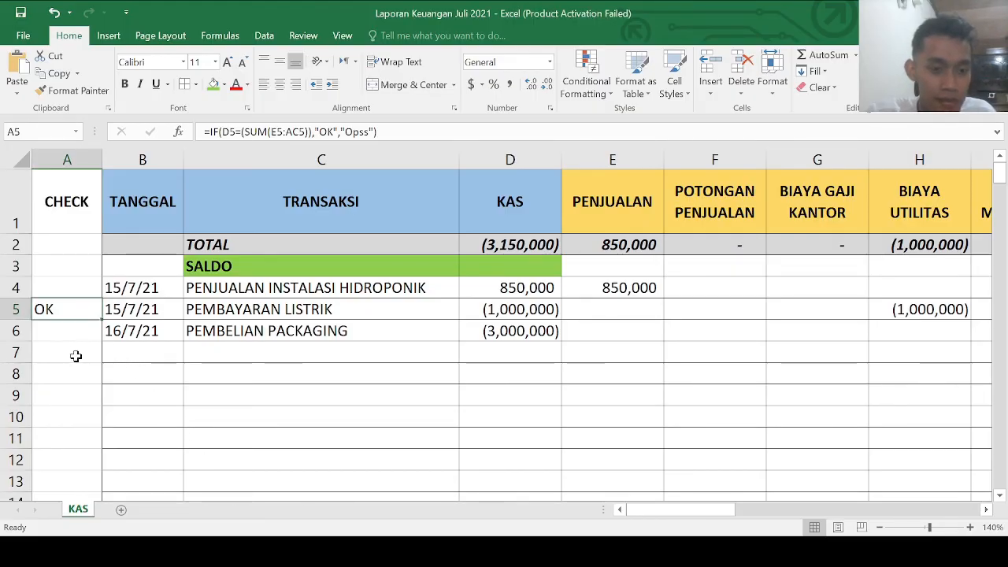
double_click(69, 310)
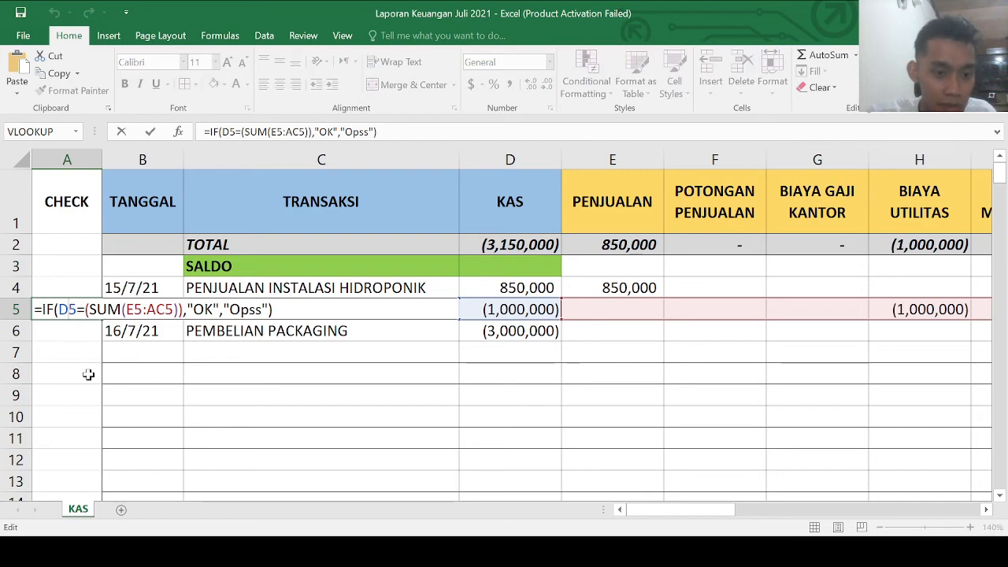
key("alt+Tab")
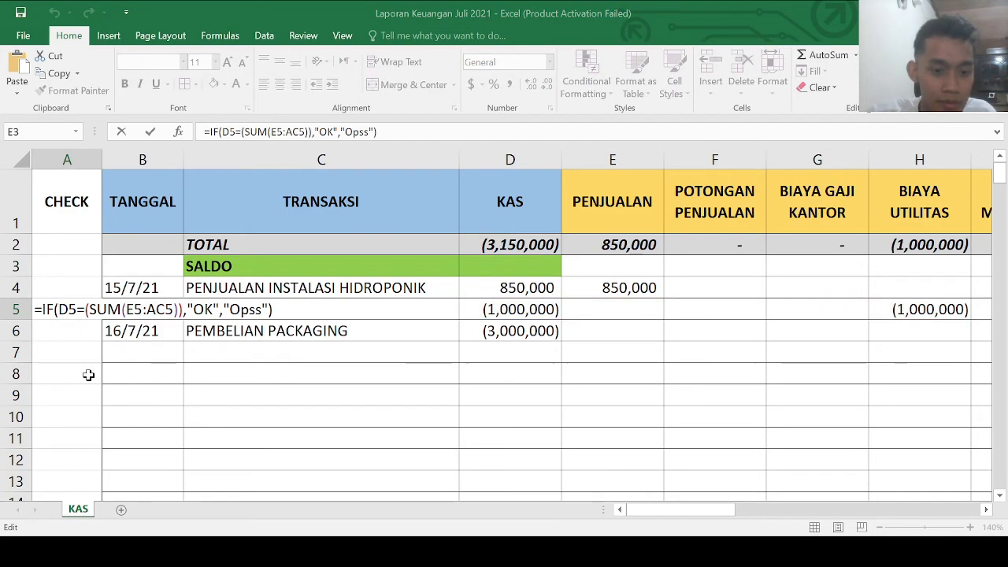
key("alt+Tab")
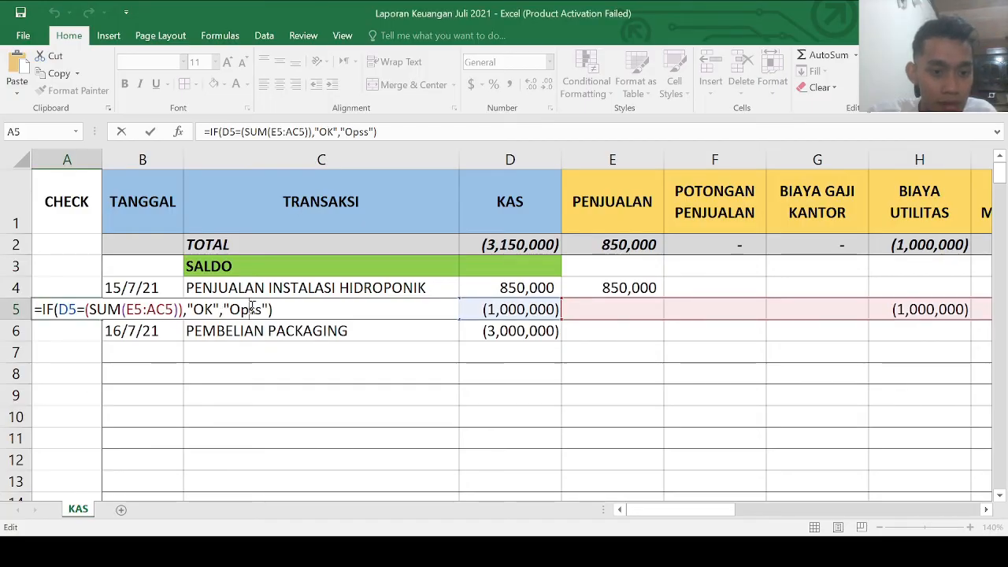
key("alt+Tab")
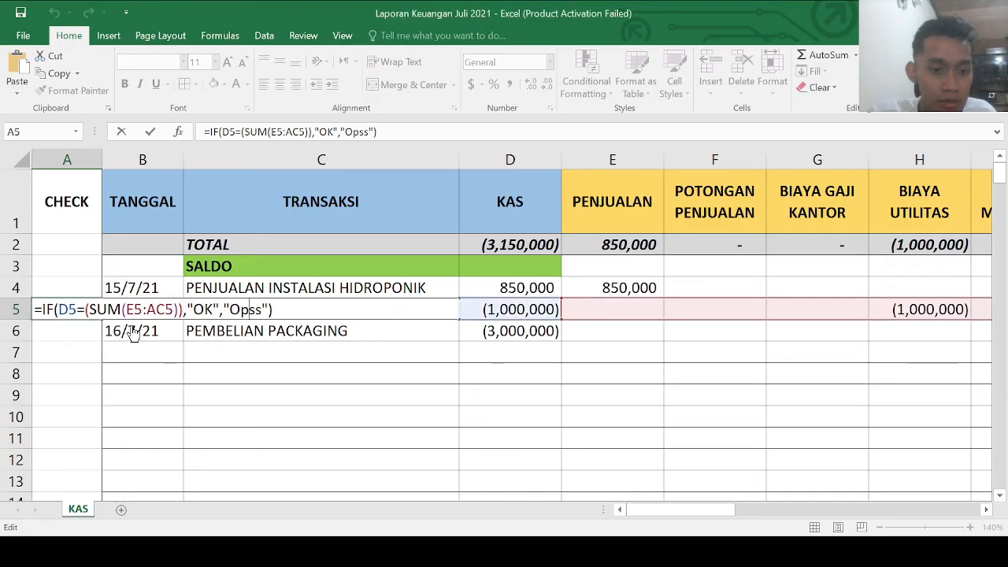
key("Return")
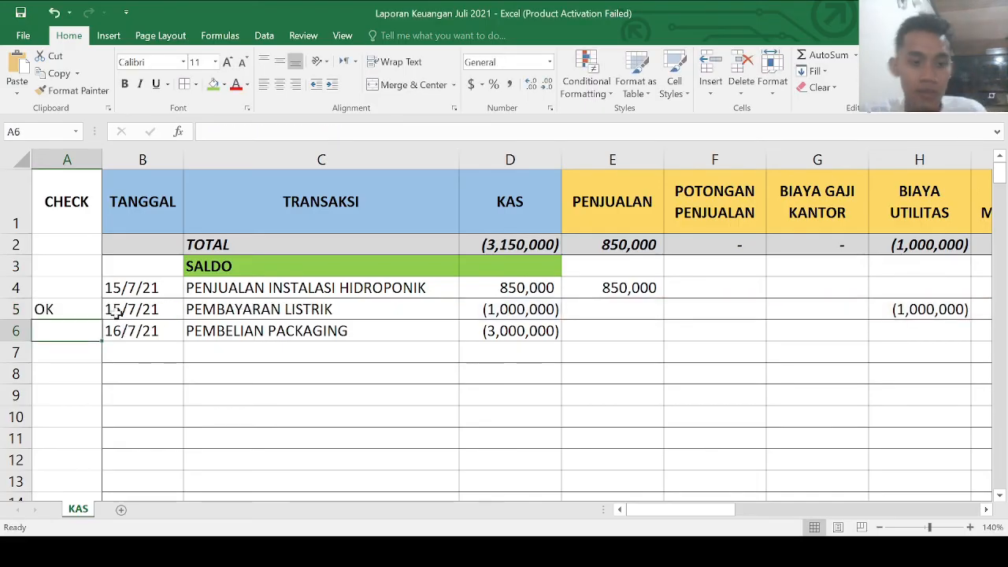
left_click(82, 310)
left_click(536, 310)
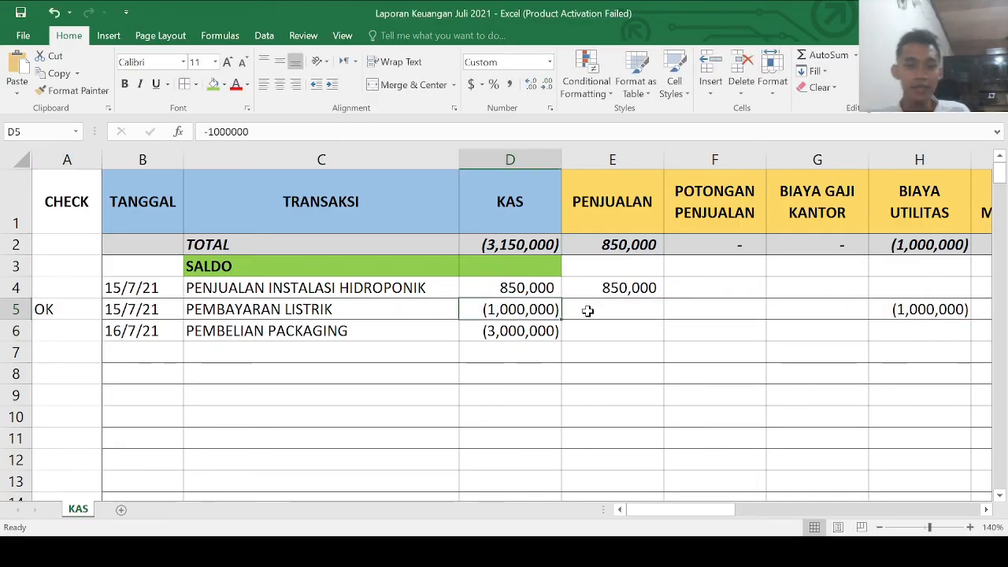
Copy the check formula from A5 to cells A4 and A6.
left_click(55, 308)
key("ctrl+c")
left_click(79, 288)
key("ctrl+v")
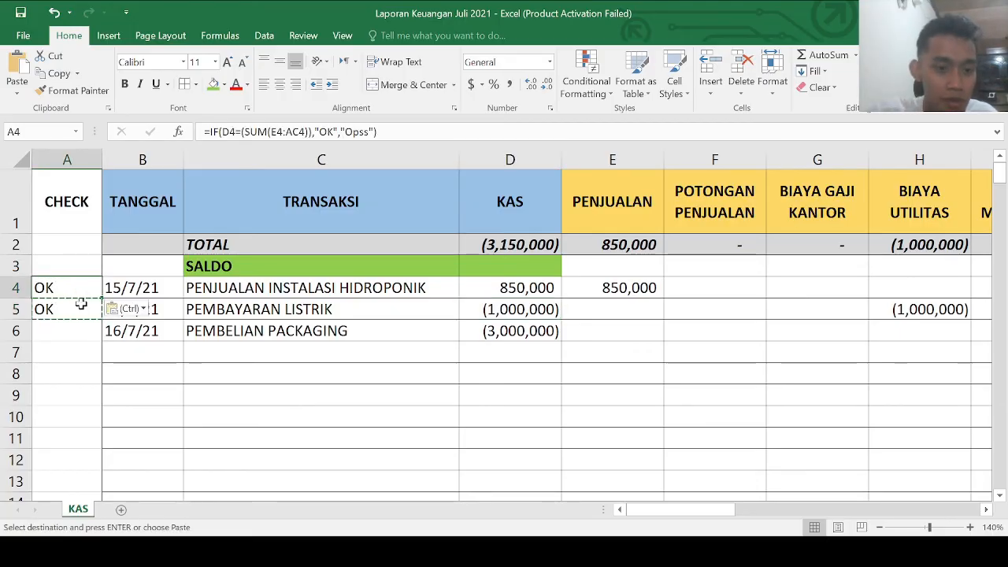
left_click(69, 330)
key("ctrl+v")
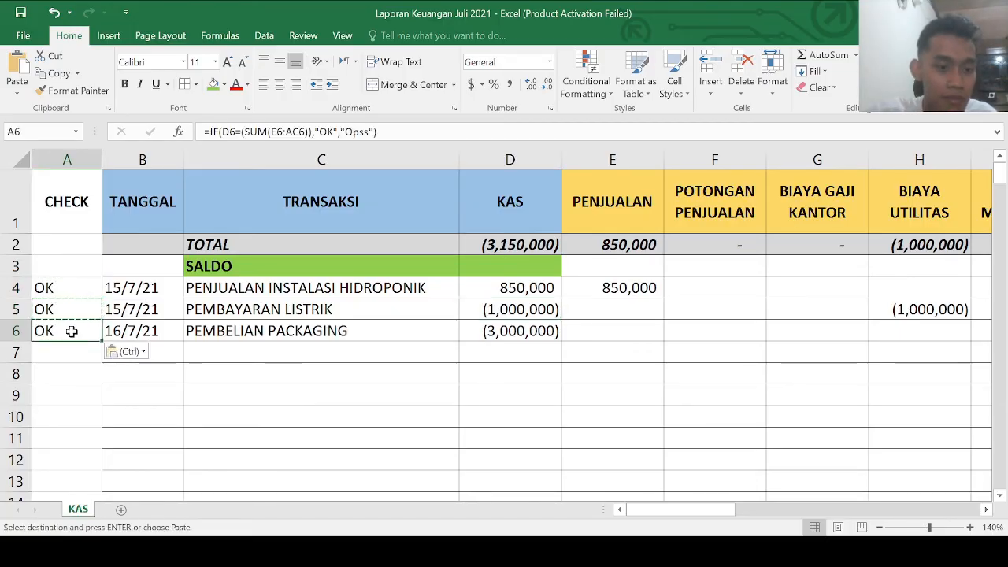
left_click(606, 330)
left_click(618, 312)
left_click(813, 311)
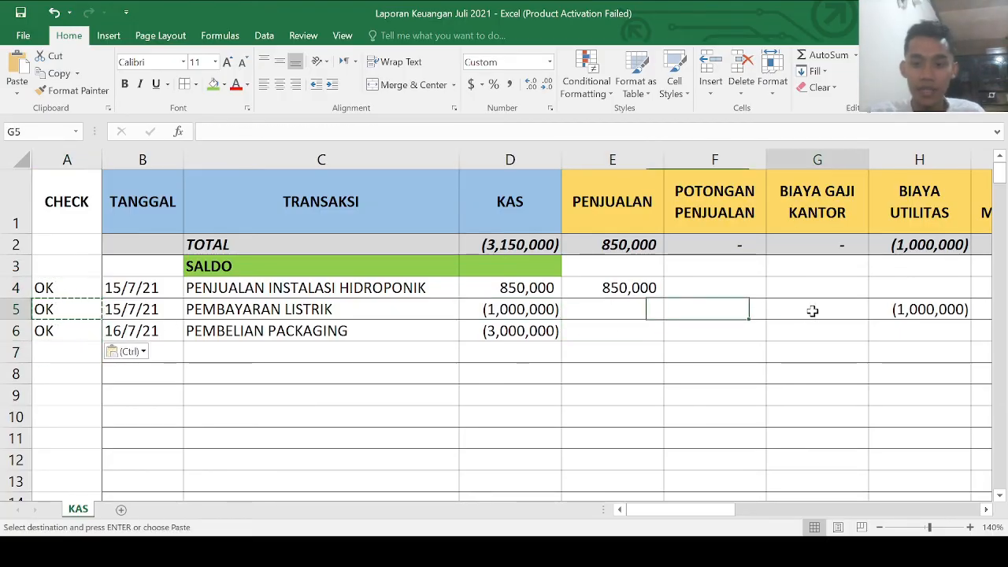
left_click(544, 312)
key("Down")
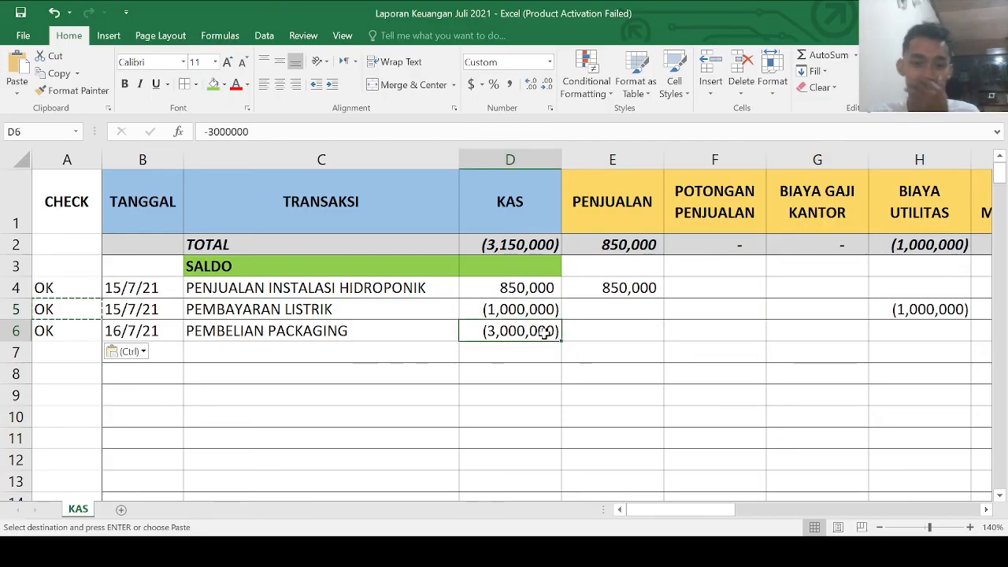
Fill the check formula from A6 down through A12.
left_click(291, 352)
left_click(72, 337)
left_click_drag(101, 341, 88, 465)
Enter a trial cash amount of 100,000 in the KAS column of row 7.
key("Down")
key("Right")
key("Right")
key("Right")
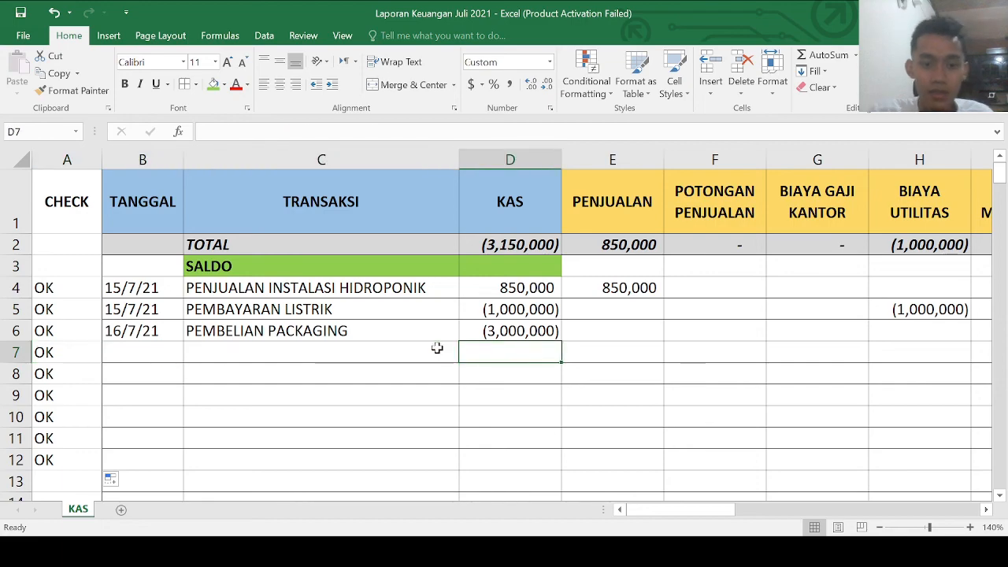
type("1")
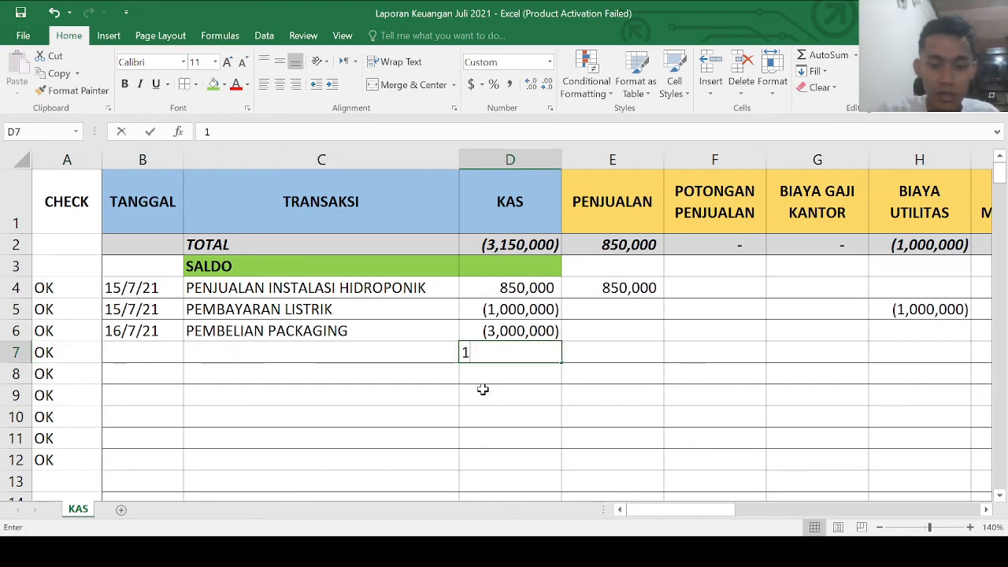
type("00,0000")
key("Return")
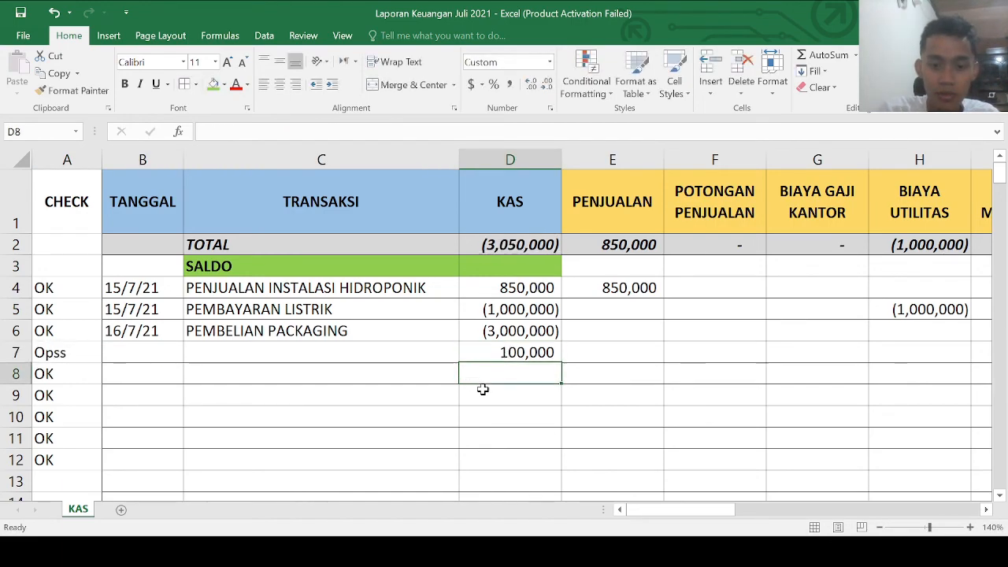
Examine the row 7 check cell alongside that row's category cells, starting with PENJUALAN.
key("Up")
key("Right")
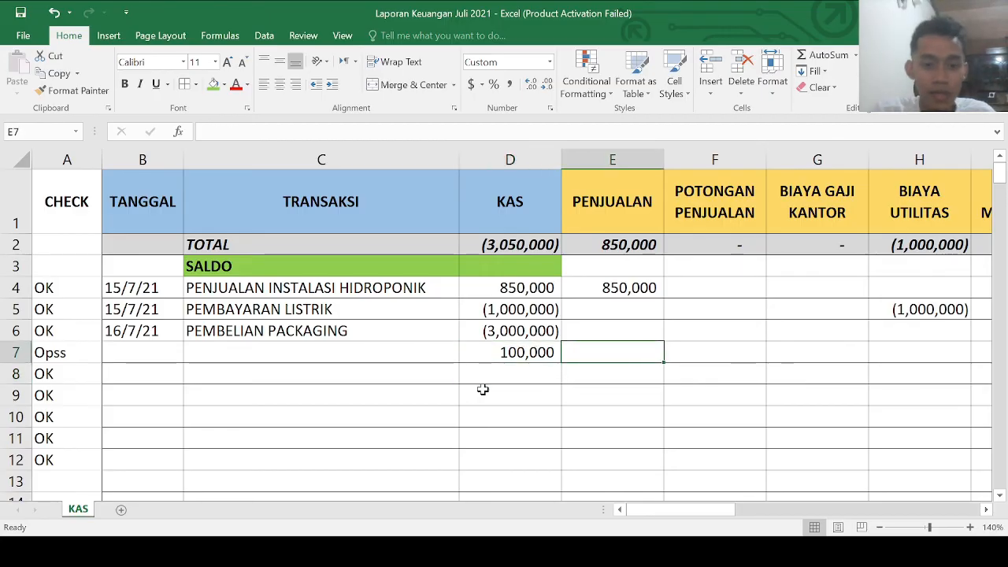
key("Right")
key("Right")
key("Right")
key("Left")
key("Left")
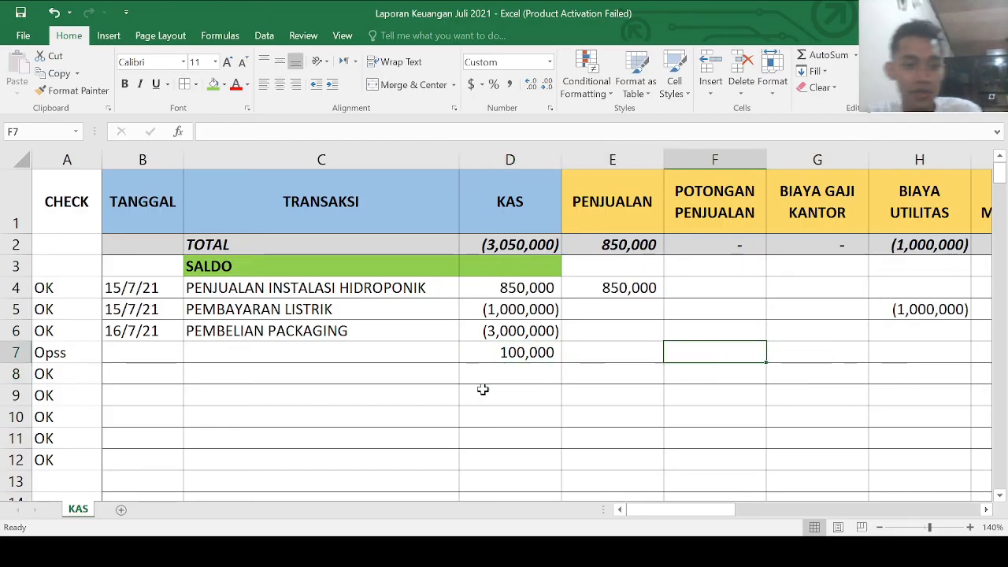
left_click(70, 352)
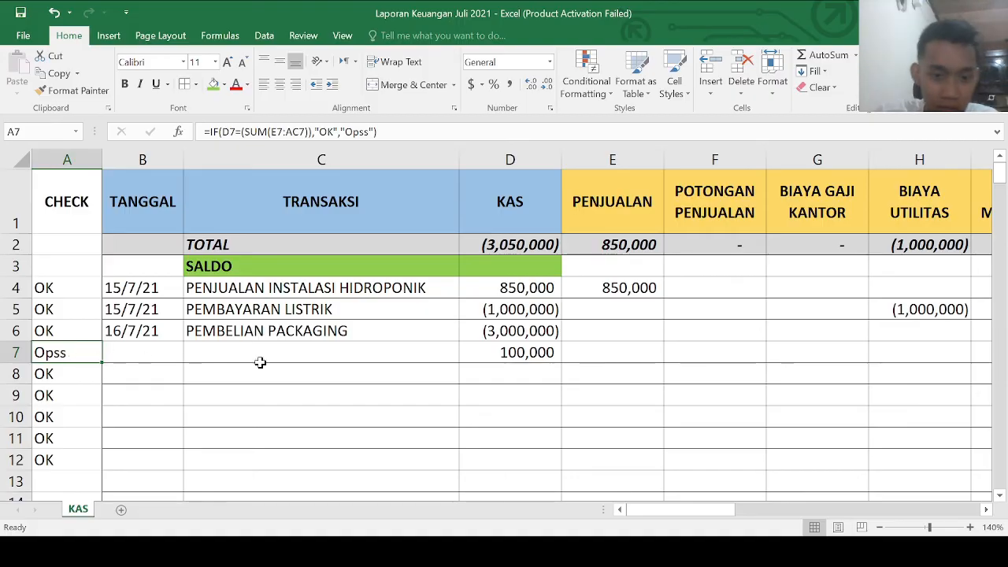
left_click(617, 354)
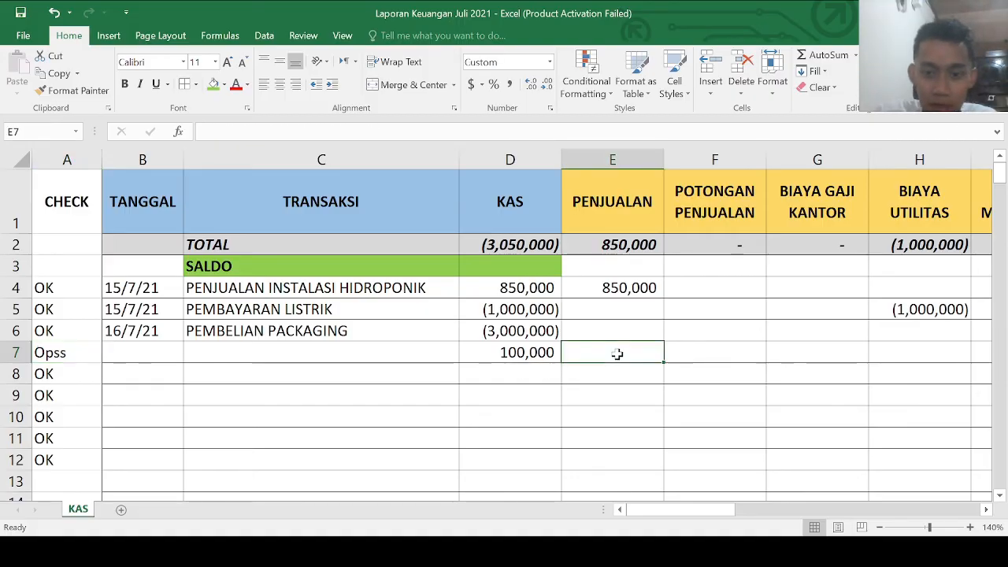
left_click(620, 205)
left_click(596, 360)
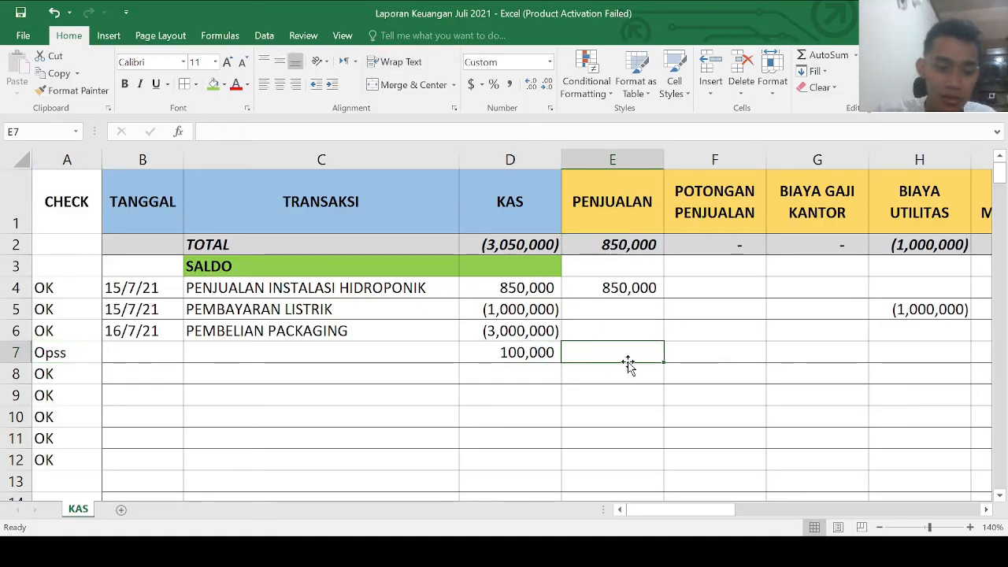
Enter a matching trial amount of 100,000 under PENJUALAN in row 7 and inspect that row's check cell.
type("100000")
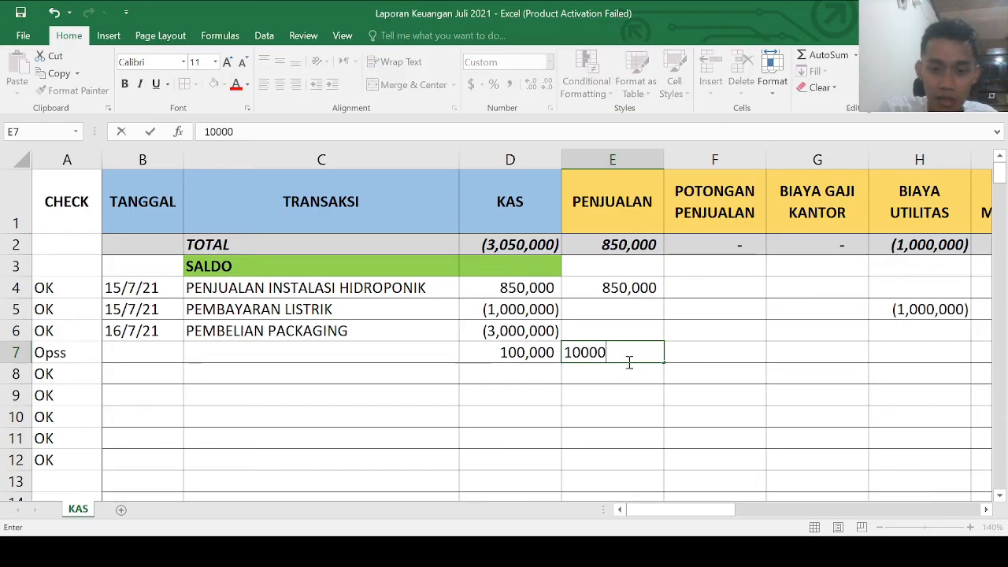
key("Return")
left_click(84, 354)
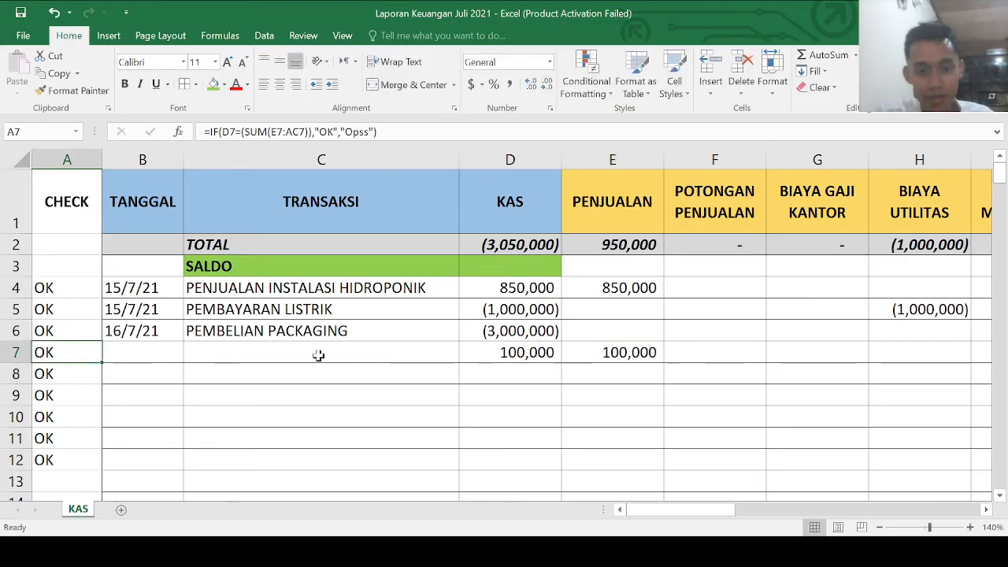
Enter an extra trial amount of 100,000 under BIAYA GAJI KANTOR in row 7 to test the check formula.
left_click(744, 349)
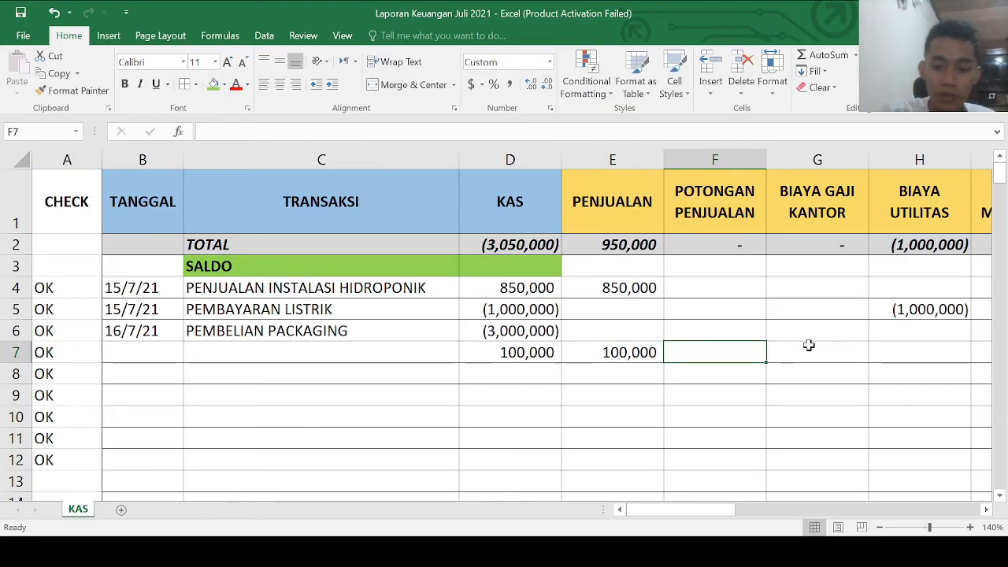
left_click(809, 345)
key("Left")
left_click(809, 345)
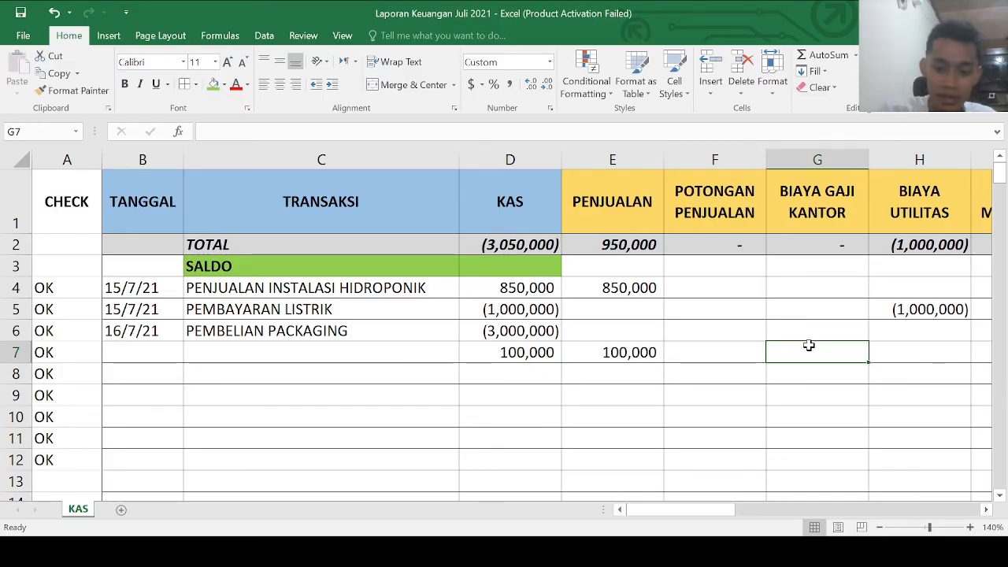
type("100000")
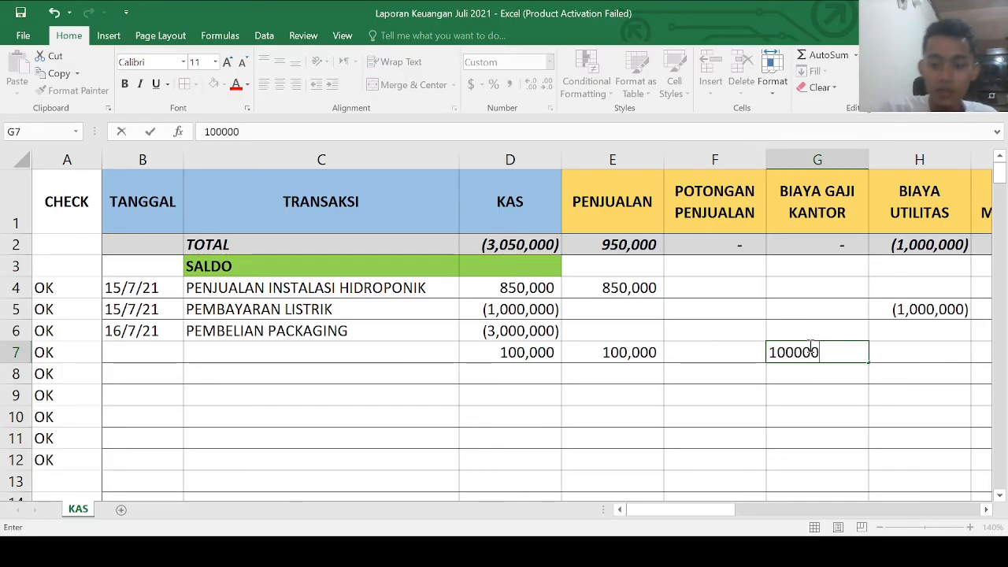
key("Return")
Clear the trial amounts from the BIAYA GAJI KANTOR, PENJUALAN and KAS cells of row 7.
left_click(809, 345)
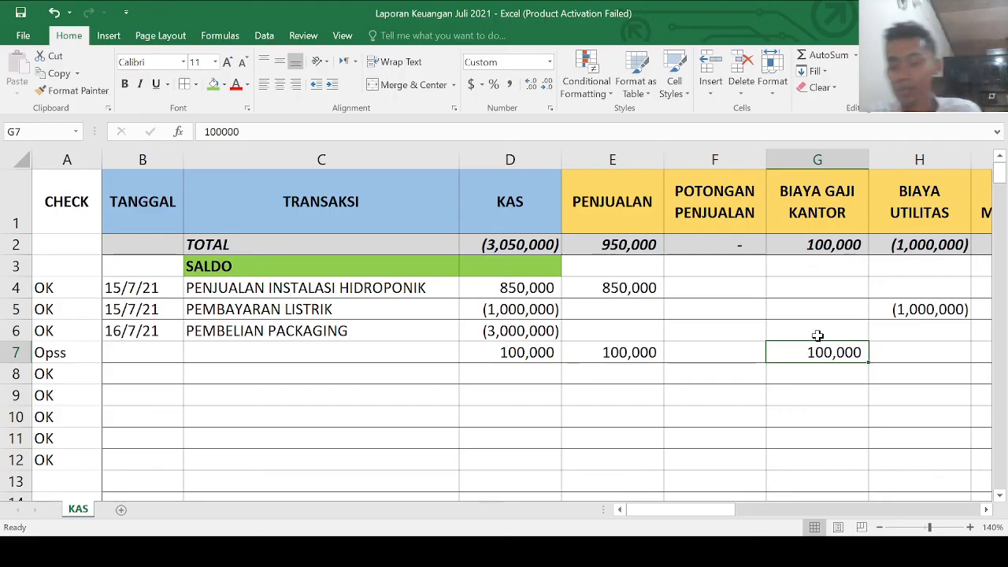
key("Delete")
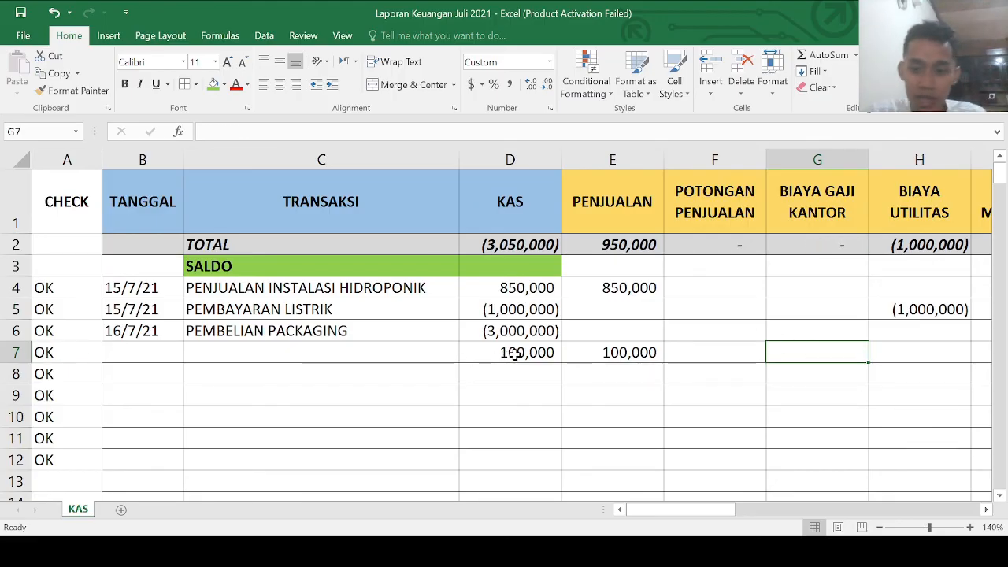
left_click(611, 354)
left_click_drag(611, 355, 501, 356)
key("Delete")
left_click(321, 349)
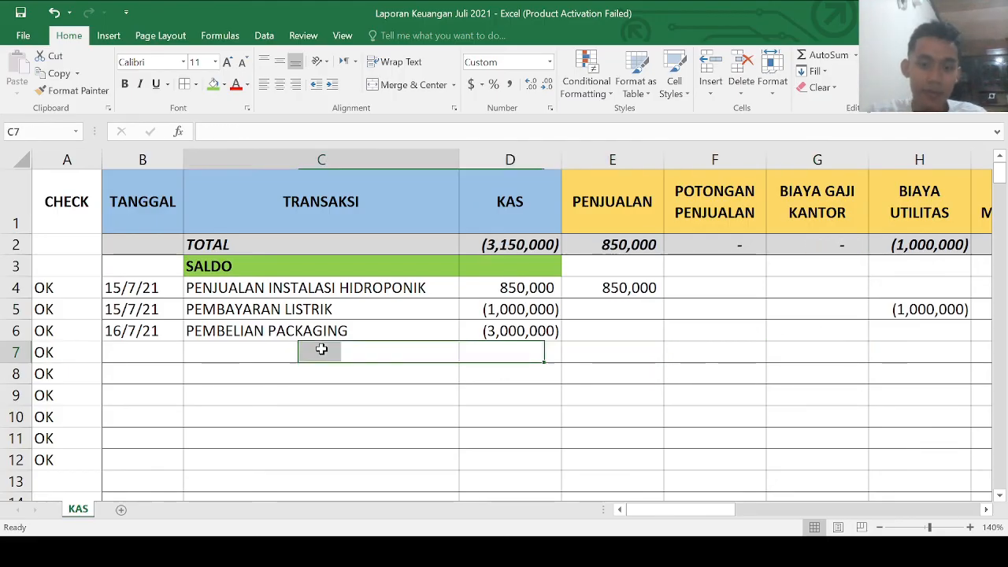
left_click(49, 306)
left_click(68, 245)
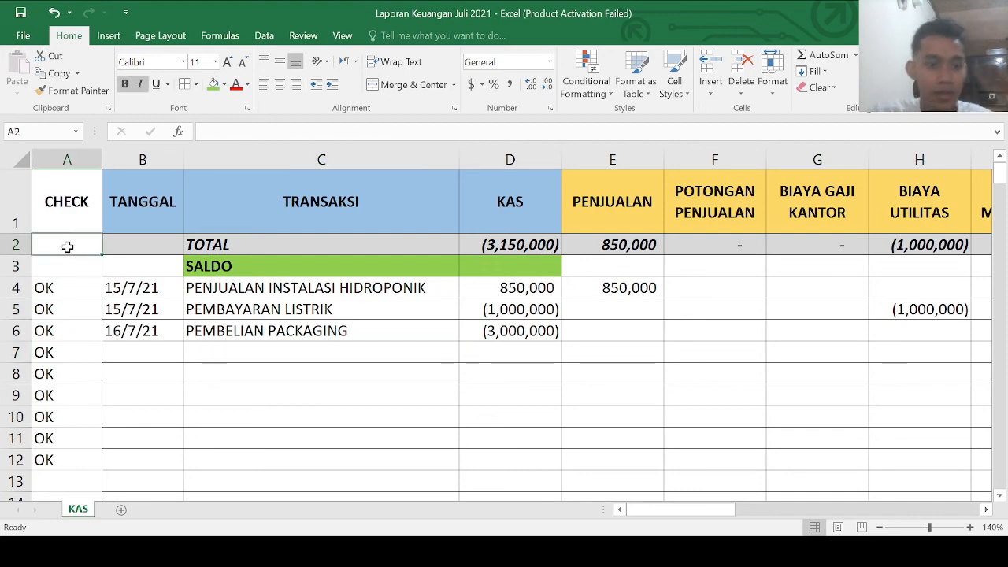
left_click(330, 245)
left_click(68, 240)
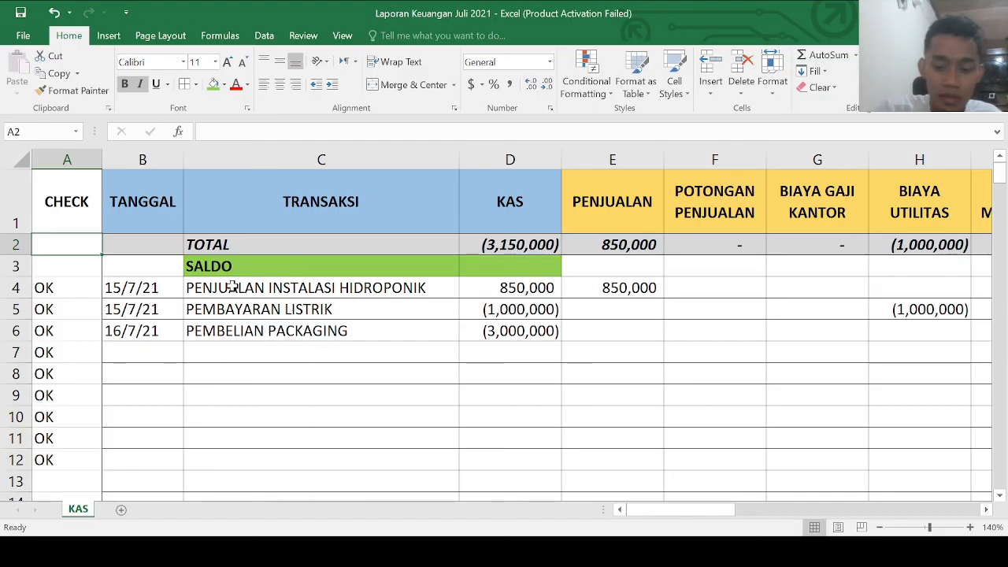
type("=IF")
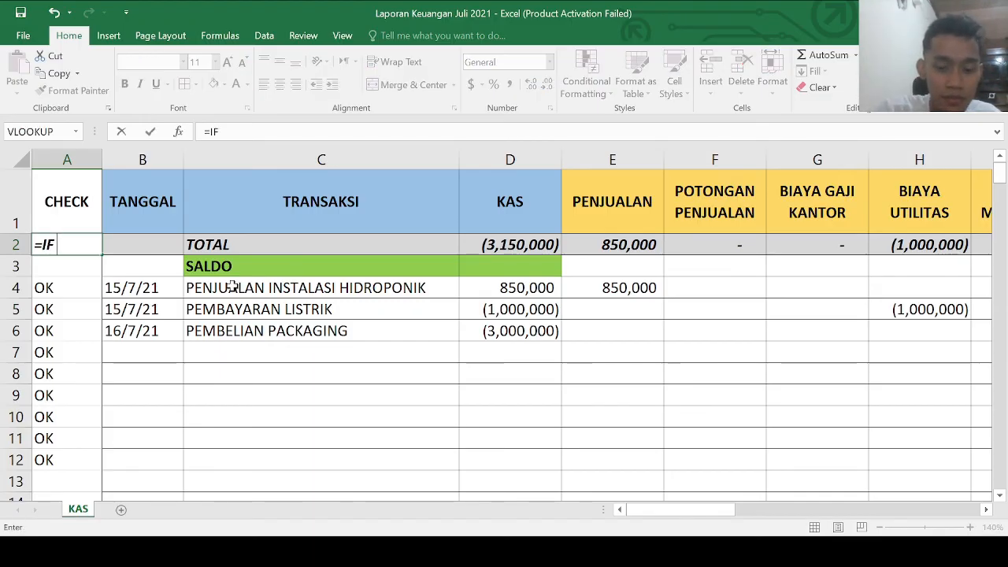
key("BackSpace")
key("BackSpace")
key("BackSpace")
key("Return")
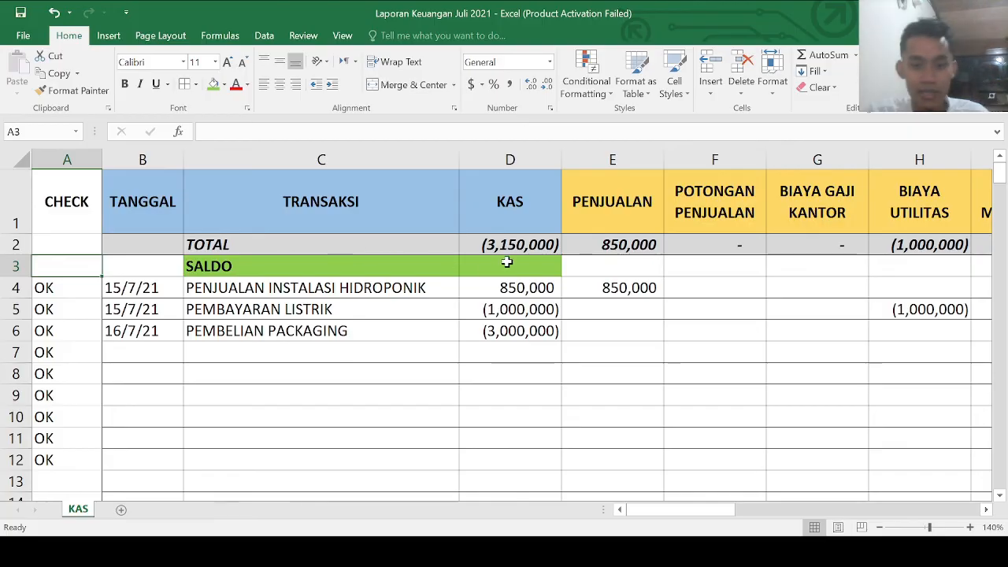
Enter an opening balance of 11,000,000 in the KAS column of the SALDO row.
left_click(454, 272)
left_click(478, 269)
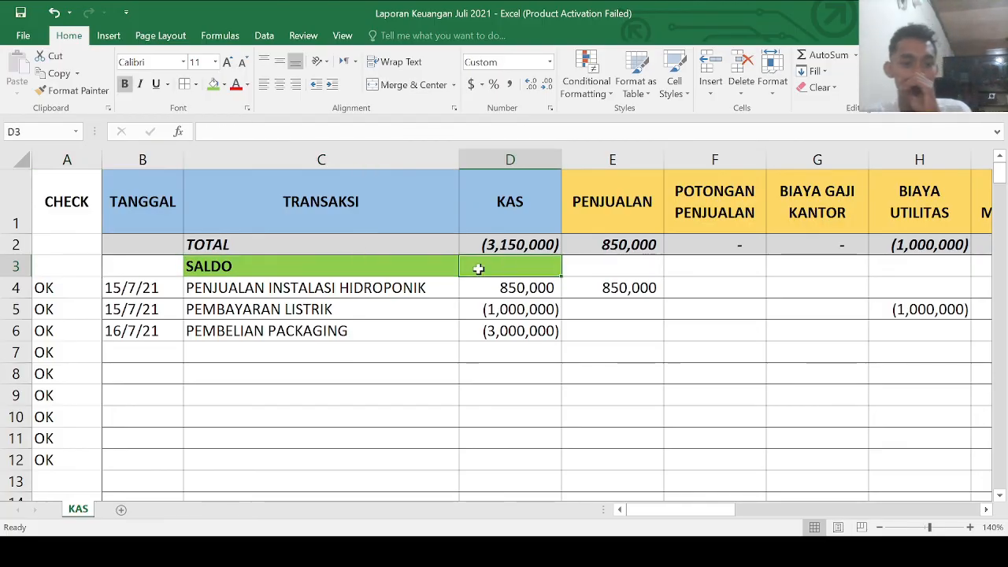
left_click(311, 270)
left_click(483, 266)
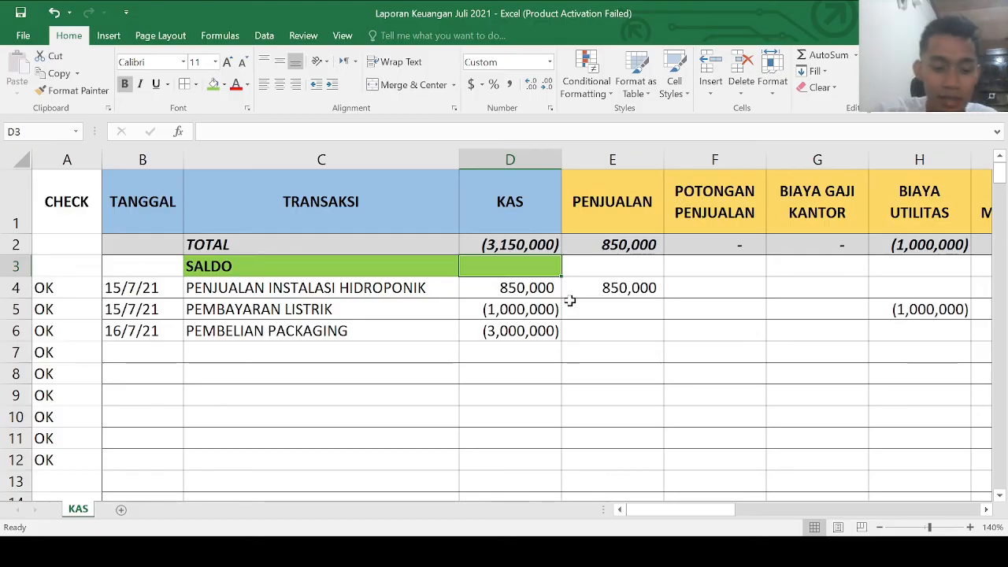
type("1")
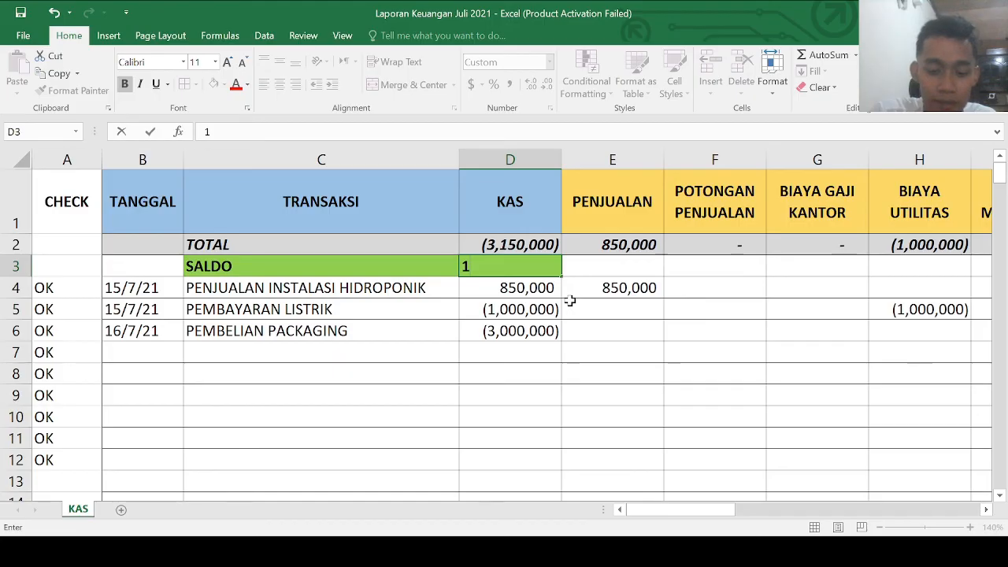
type("1,000")
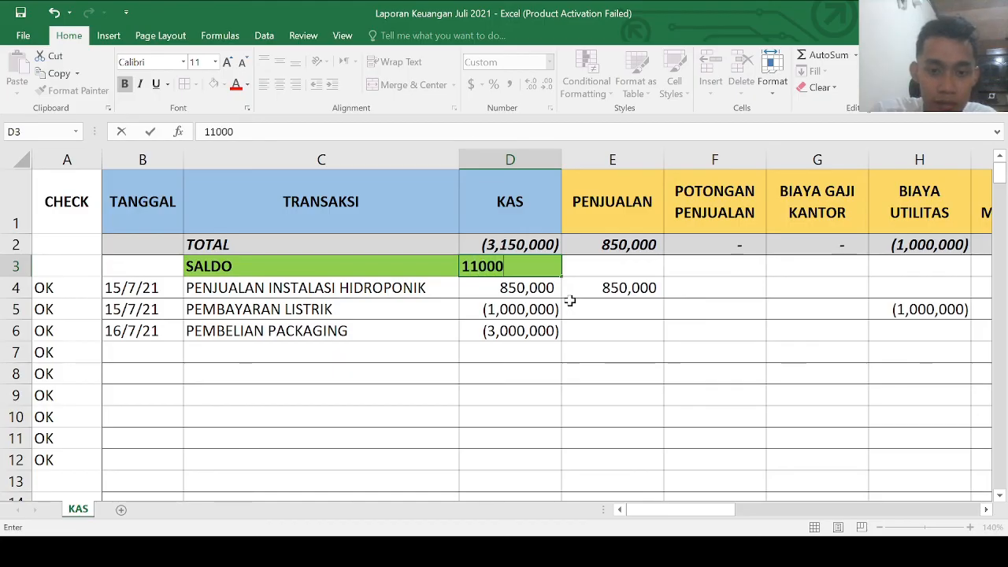
type(",00000")
key("Return")
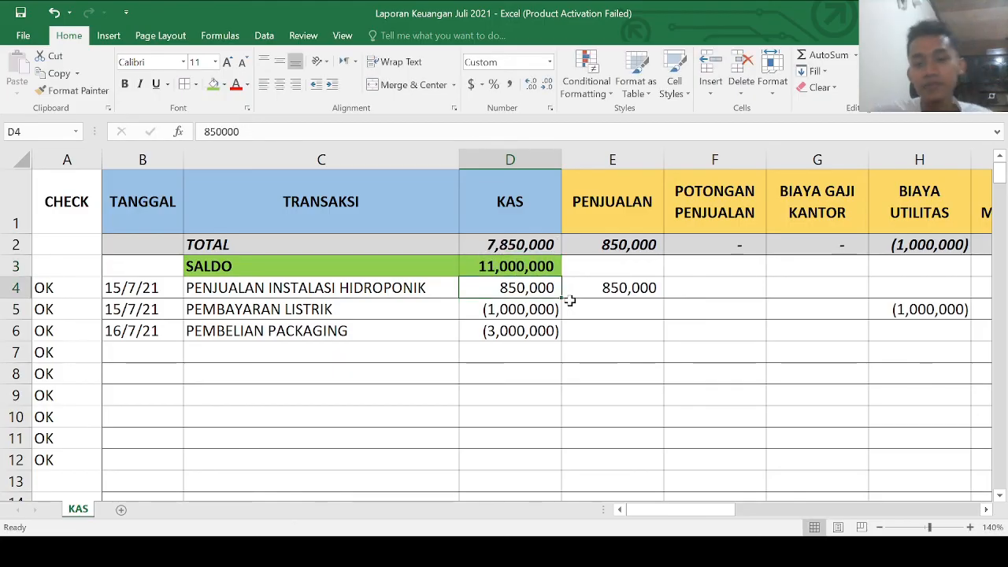
left_click(476, 265)
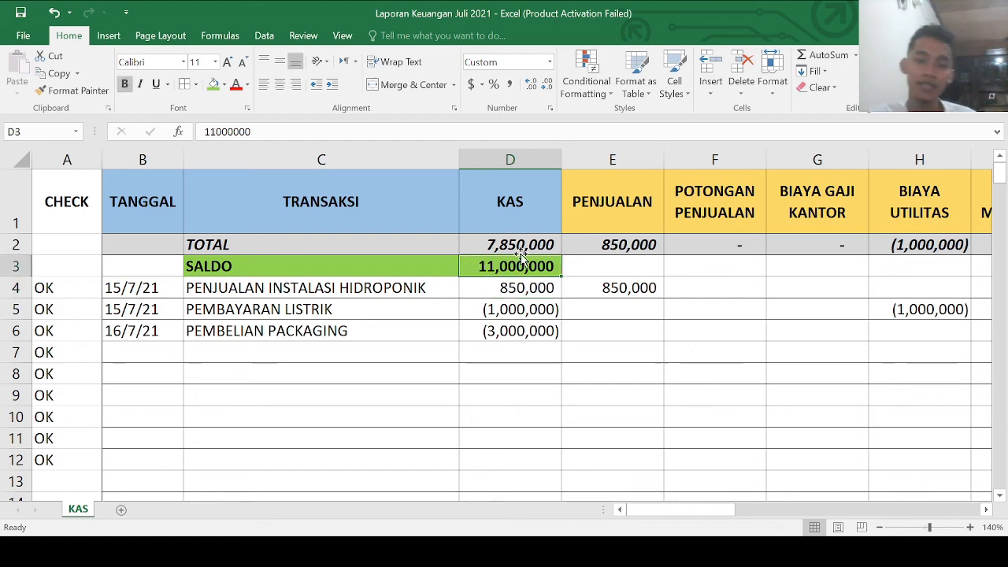
left_click(395, 274)
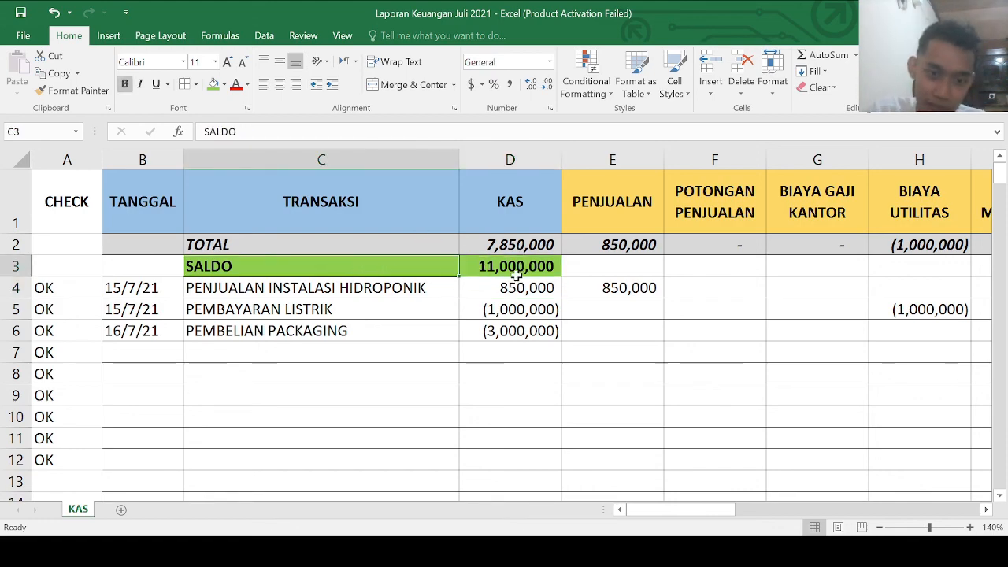
left_click(516, 269)
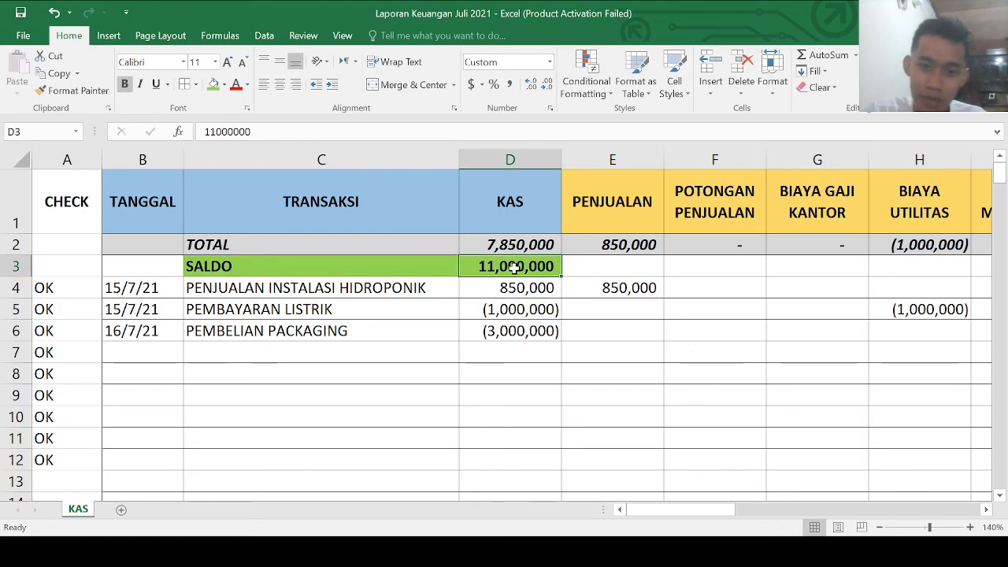
left_click(356, 272)
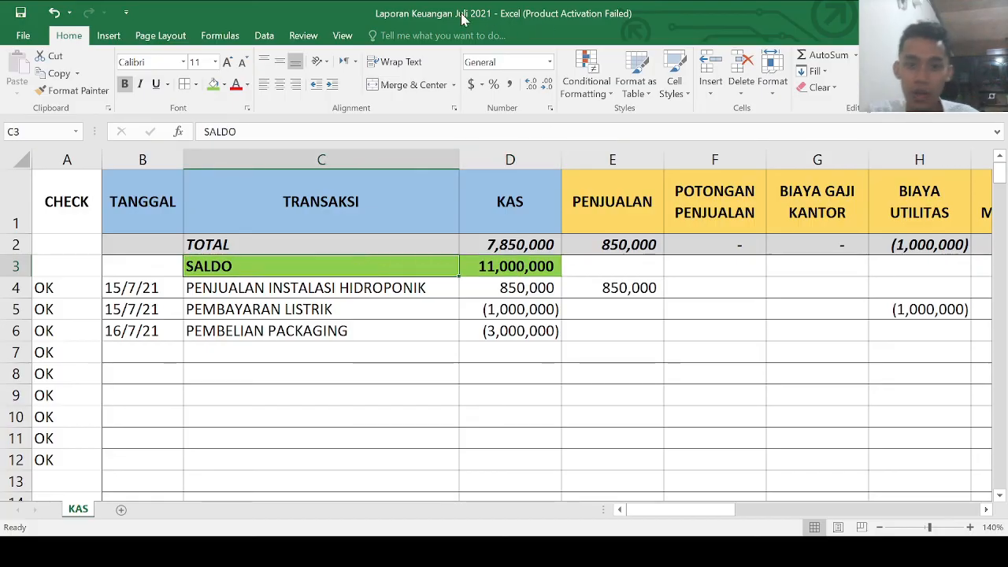
left_click(513, 264)
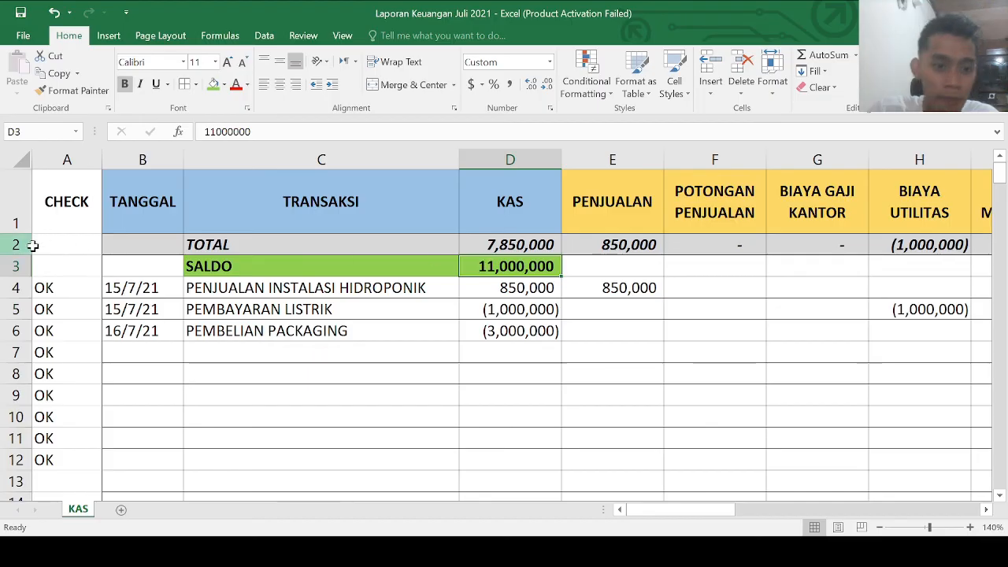
Begin an IF formula in A2 that subtracts the SALDO amount in D3 from the KAS total in D2.
left_click(74, 246)
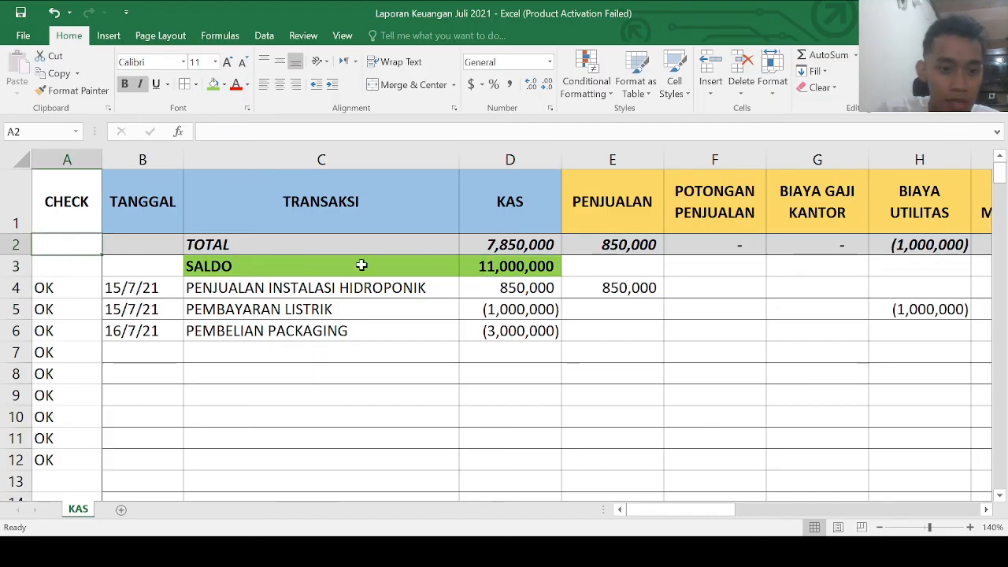
type("=IF(")
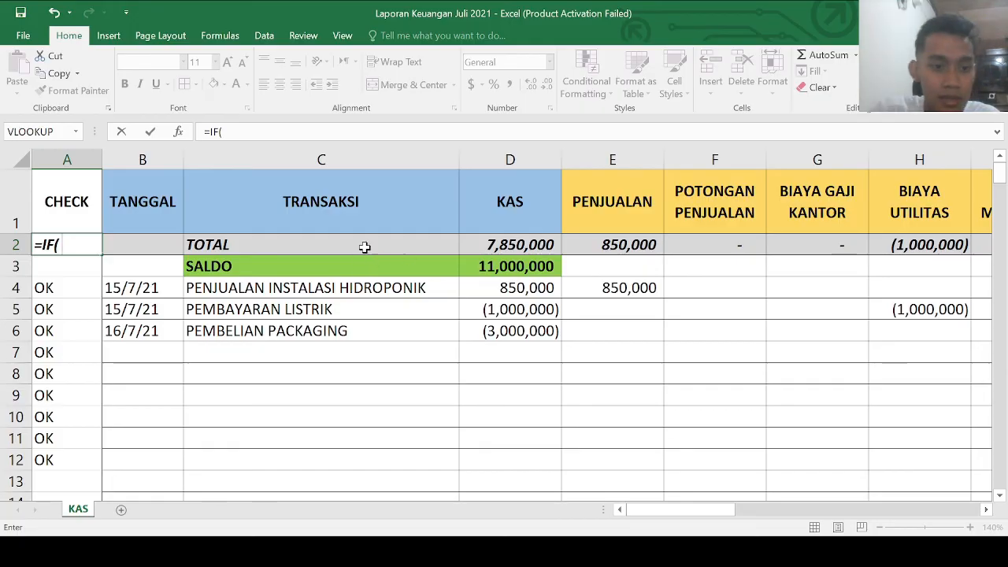
left_click(495, 245)
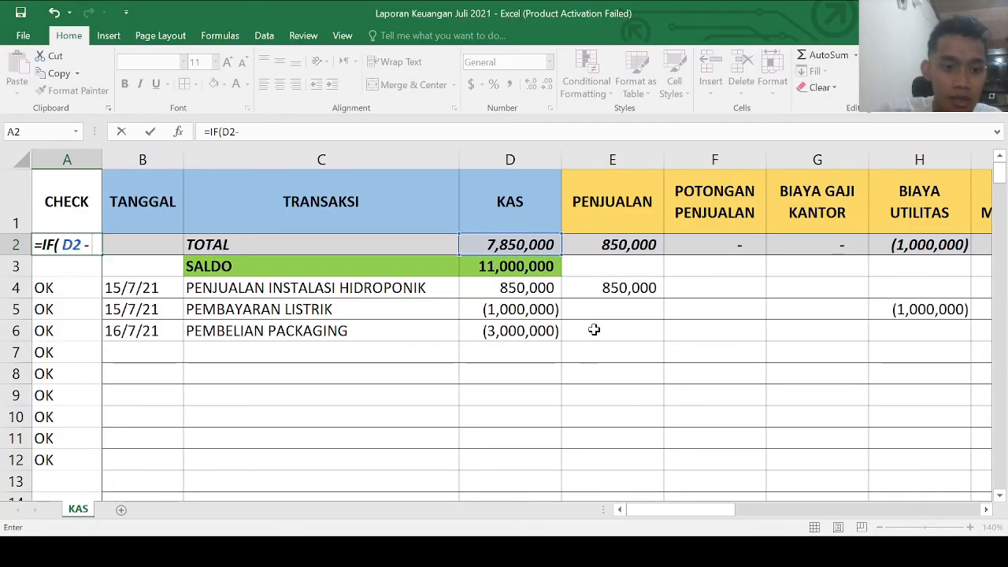
type("-")
left_click(542, 267)
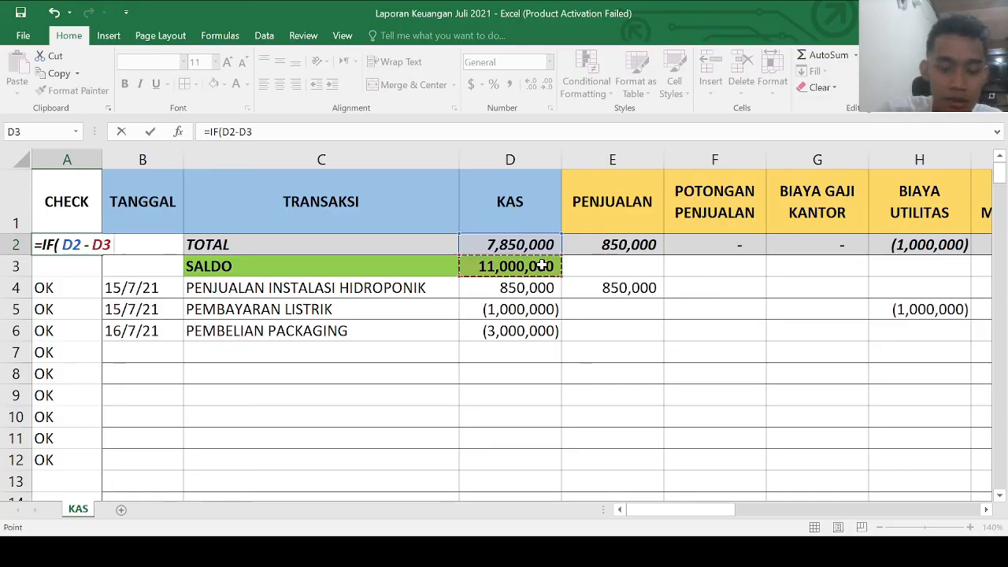
type(")")
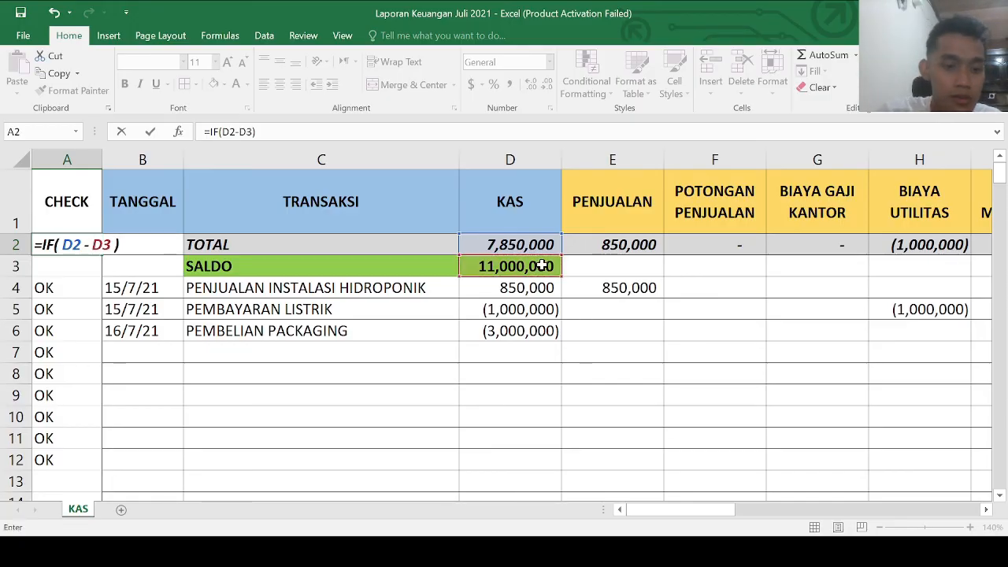
key("Return")
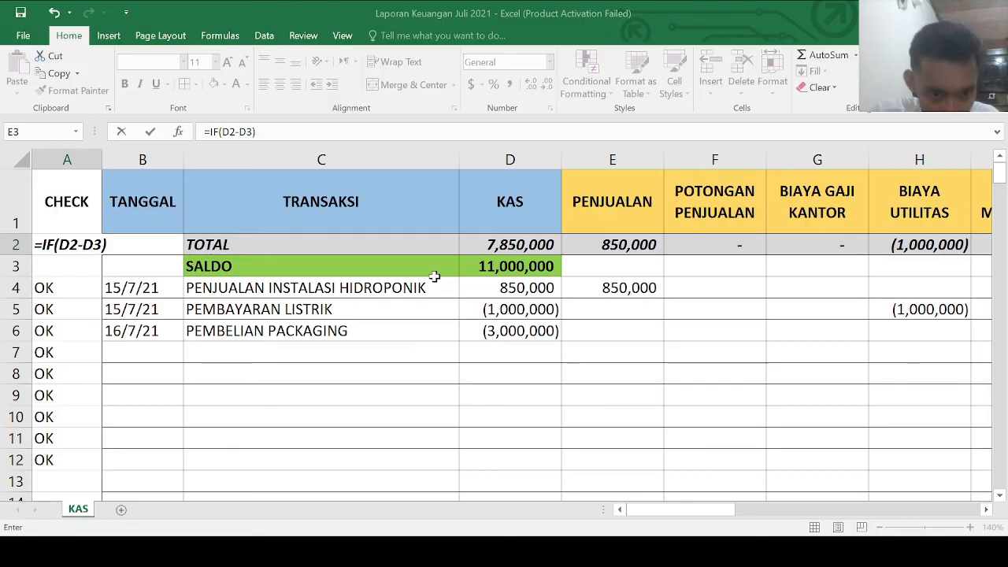
left_click(435, 276)
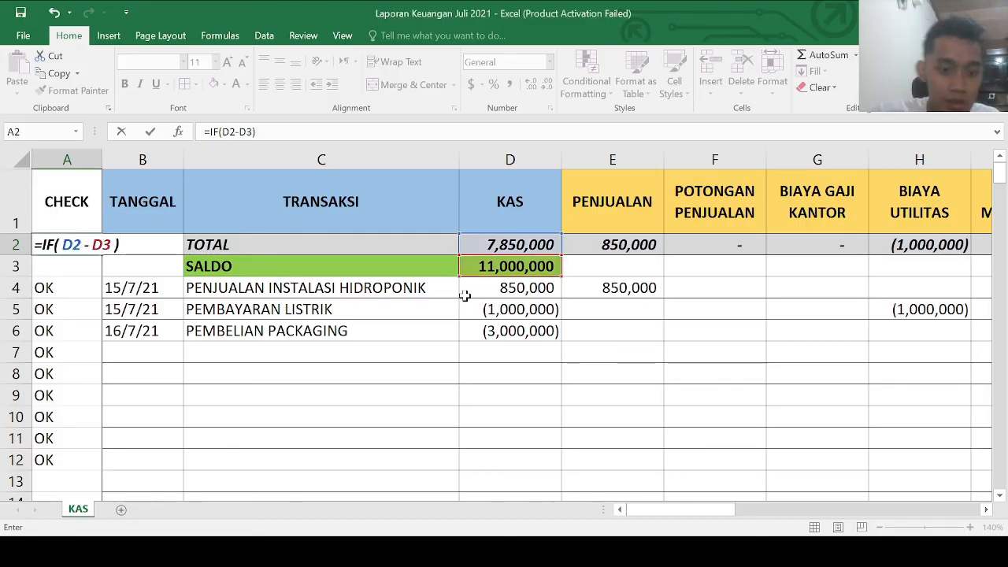
Continue the A2 formula by comparing the difference with SUM(E2:AC2), the category totals of the TOTAL row.
type("=(SU")
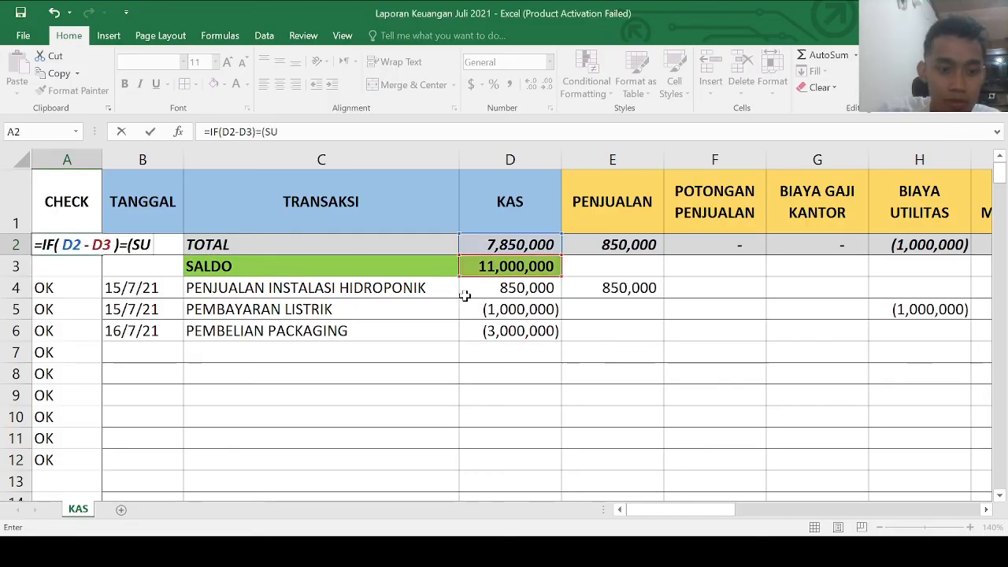
type("M(")
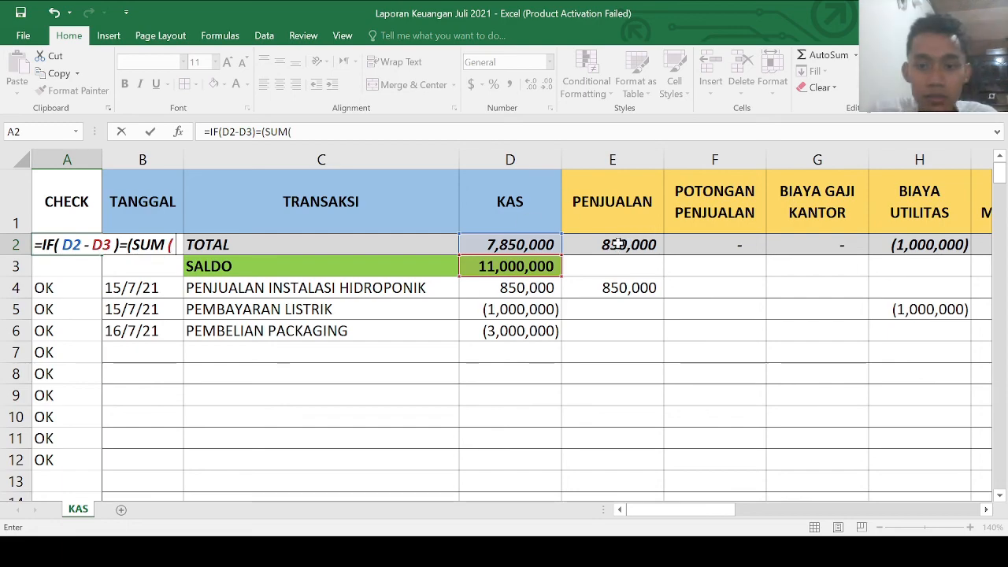
left_click_drag(613, 245, 921, 241)
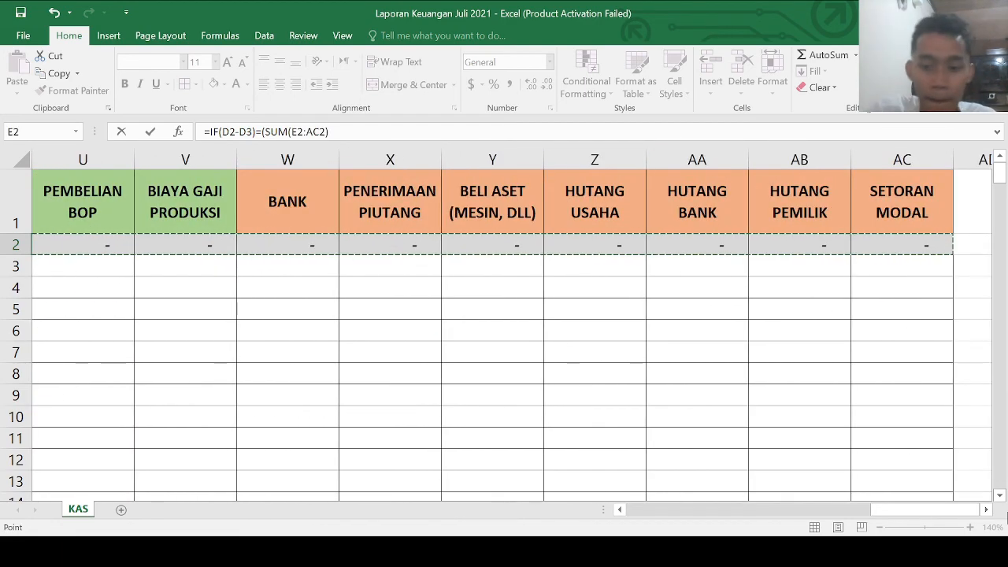
left_click_drag(918, 512, 566, 492)
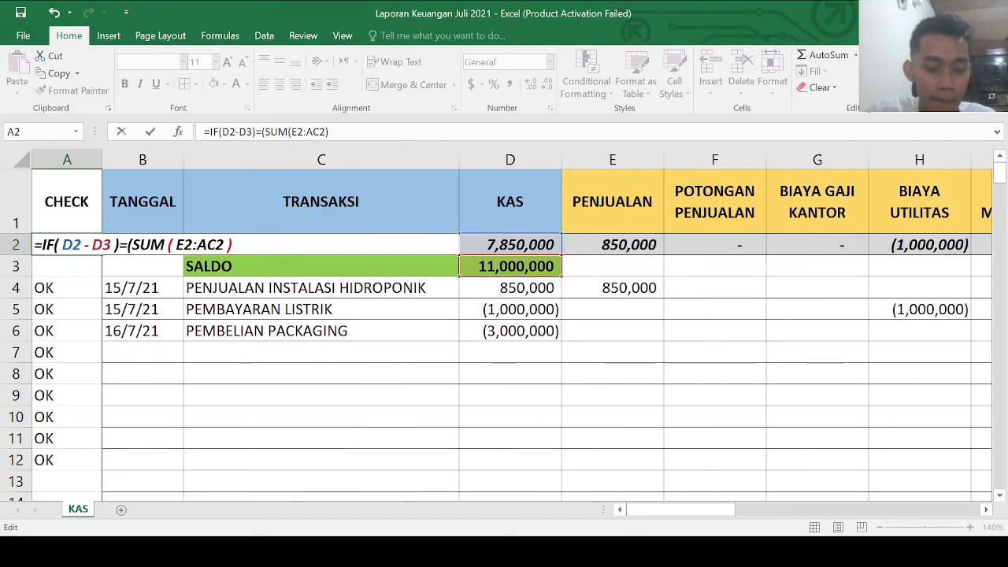
key("Return")
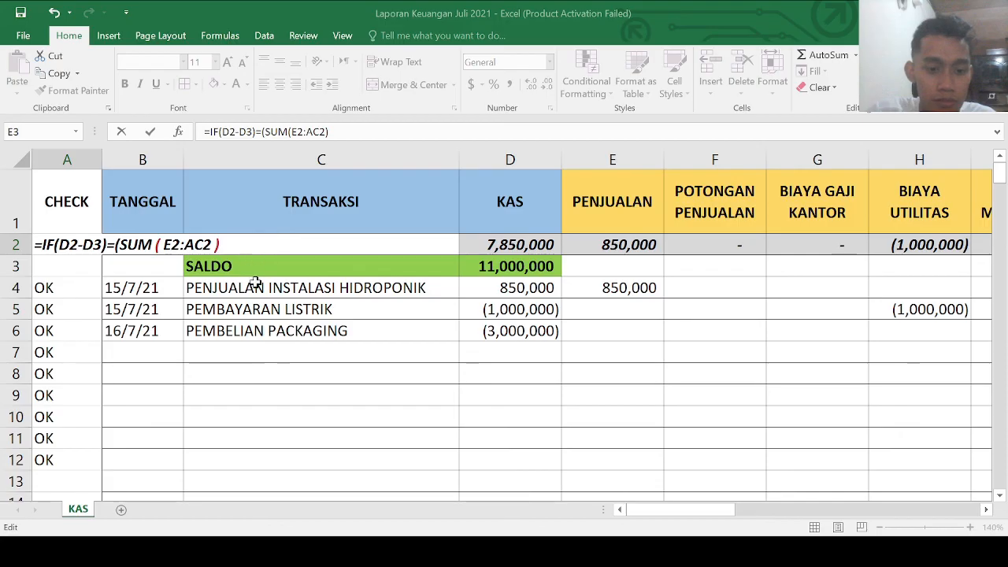
key("Return")
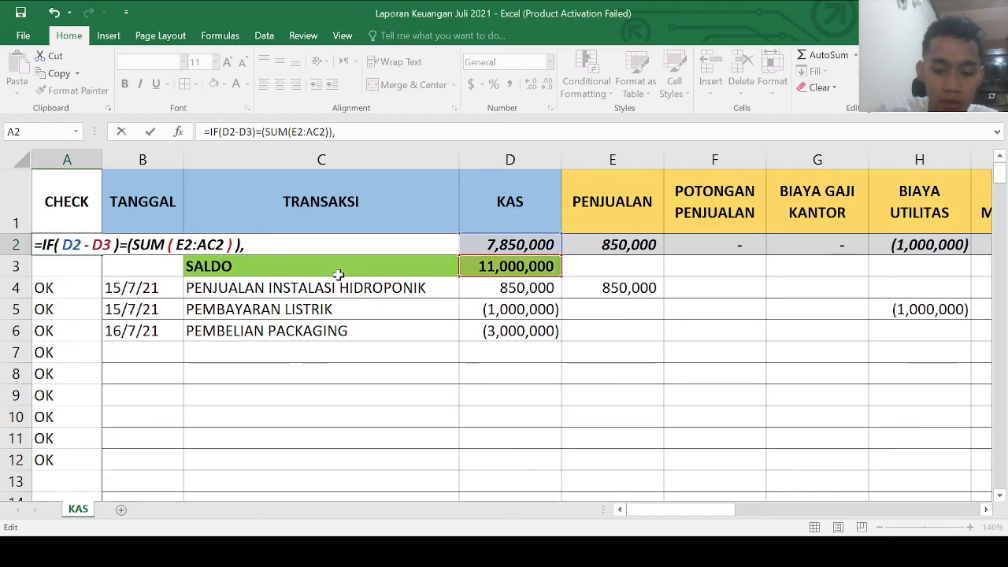
Add "OK, and "Opps" as the outcomes of the IF formula in A2 and try to confirm it.
type("\"OK,")
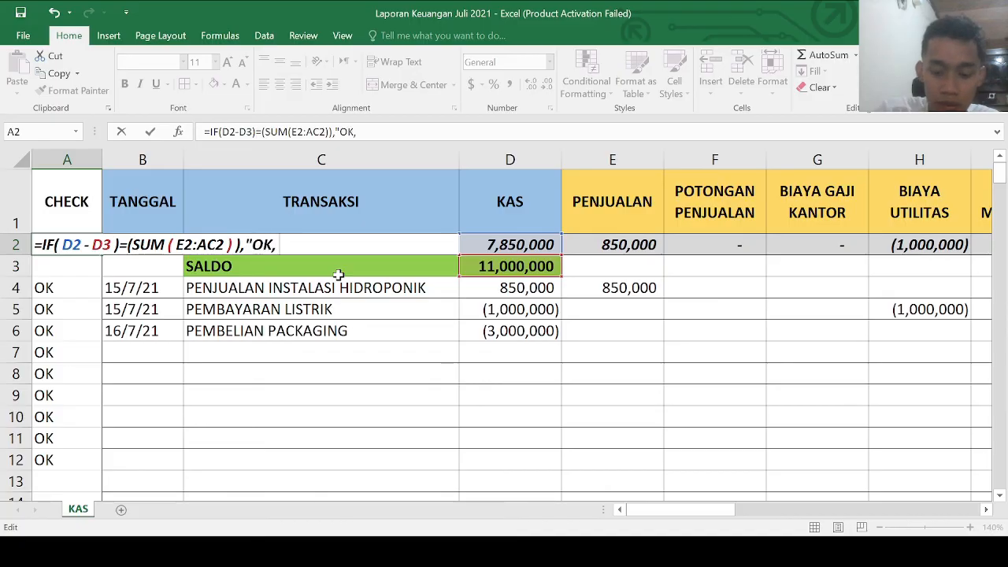
type("\"")
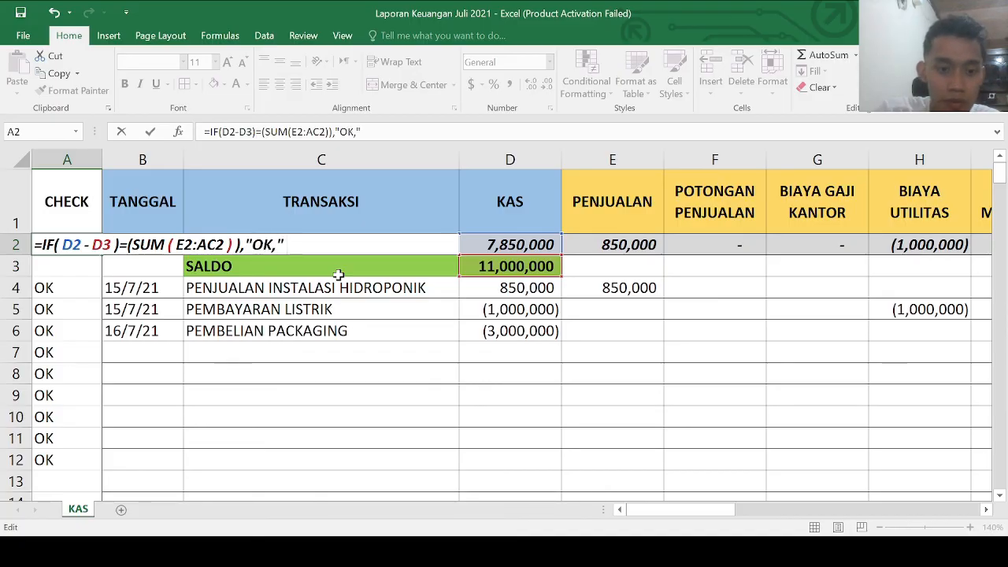
type("Opps")
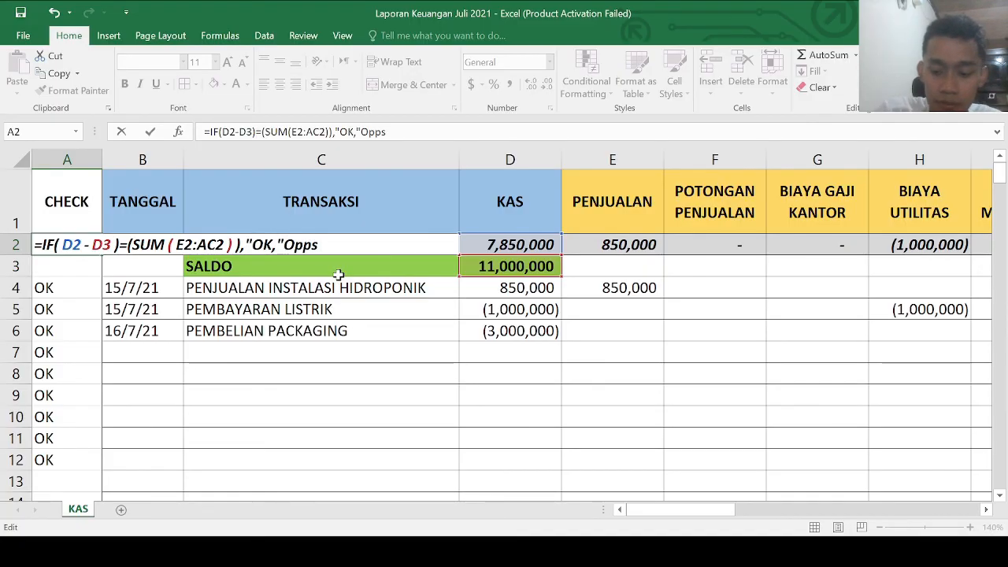
type("\"")
key("Return")
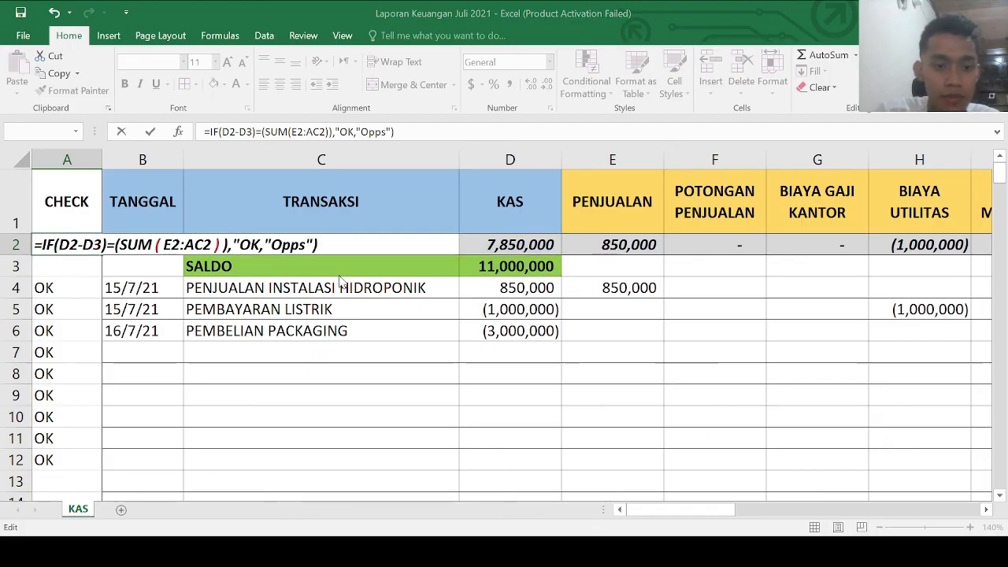
key("Return")
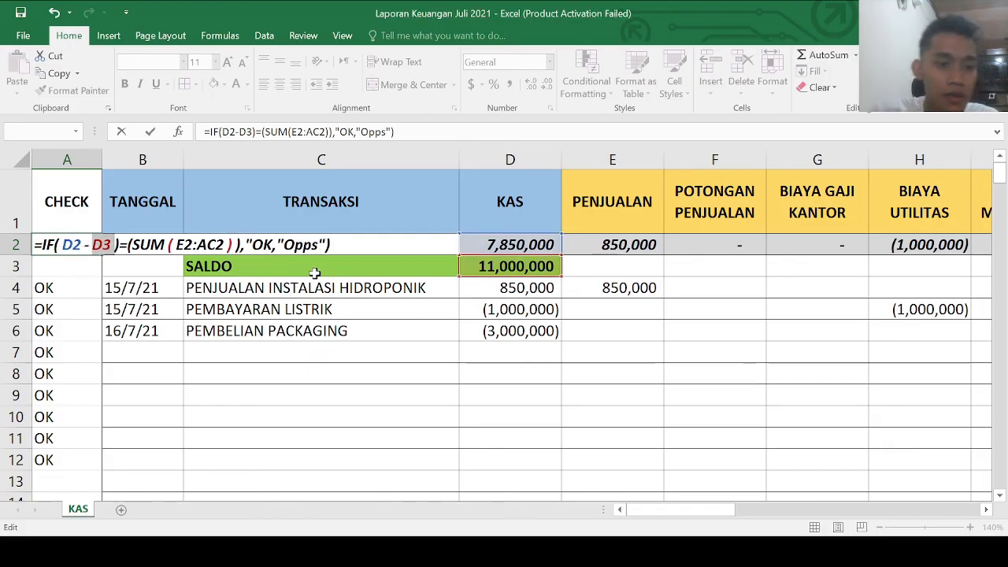
key("Return")
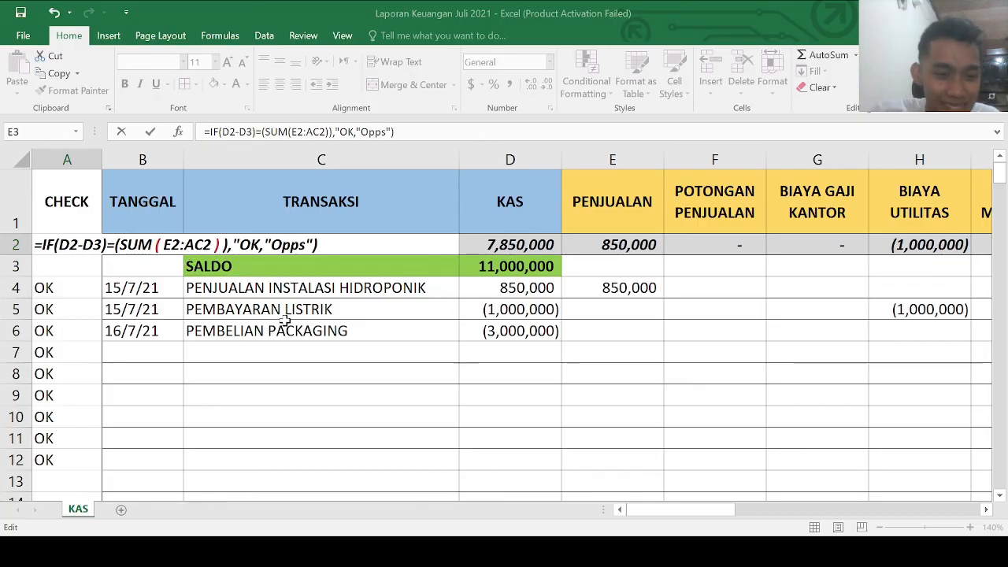
key("Return")
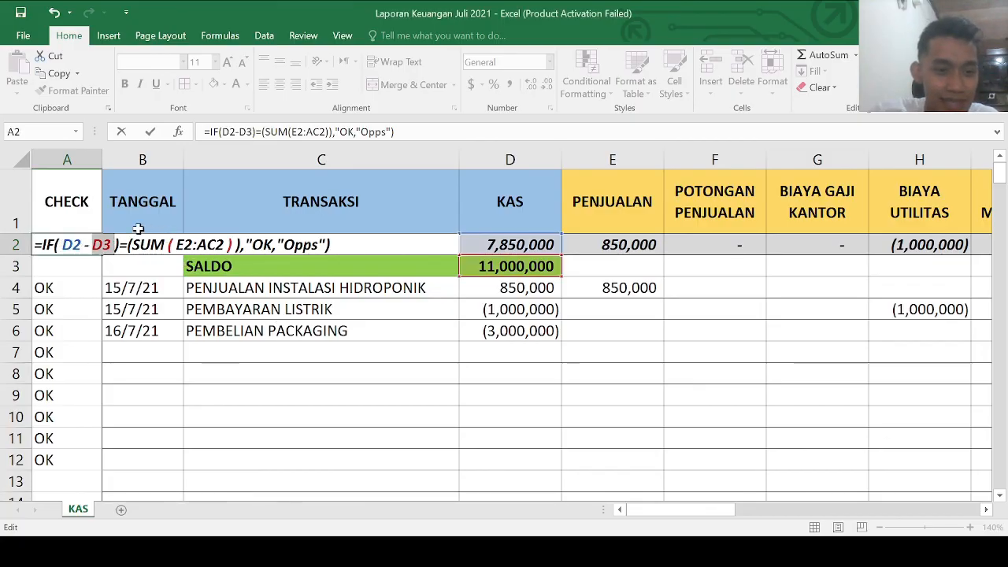
Insert the missing opening parenthesis before D2 so that D2-D3 is grouped, and commit the A2 formula.
left_click(63, 245)
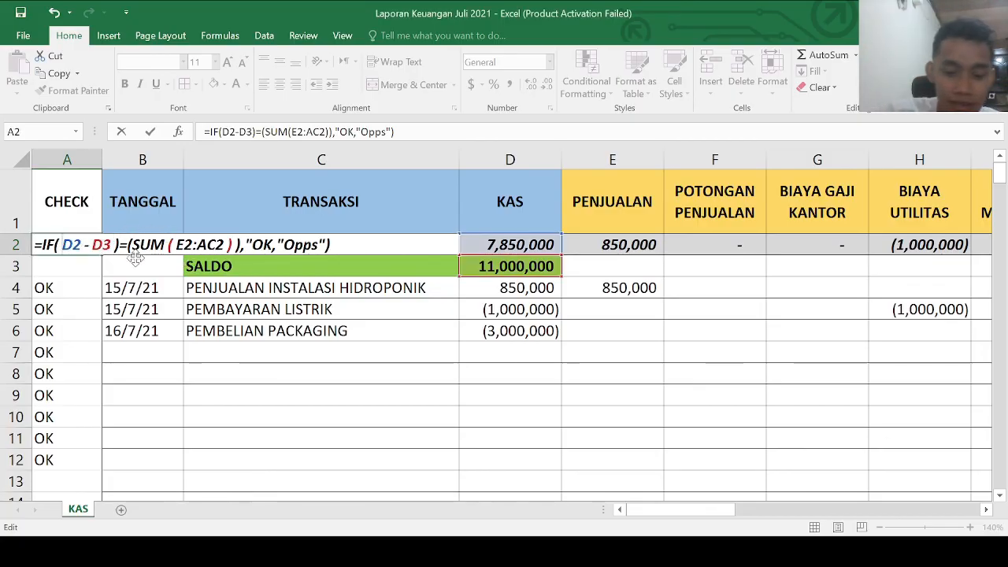
type("(")
key("Right")
key("Right")
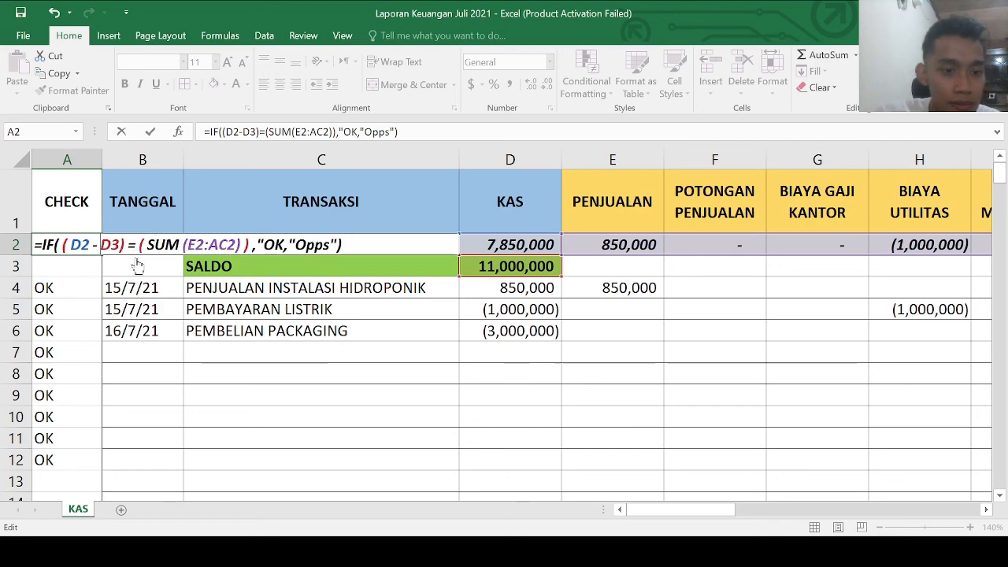
left_click(613, 266)
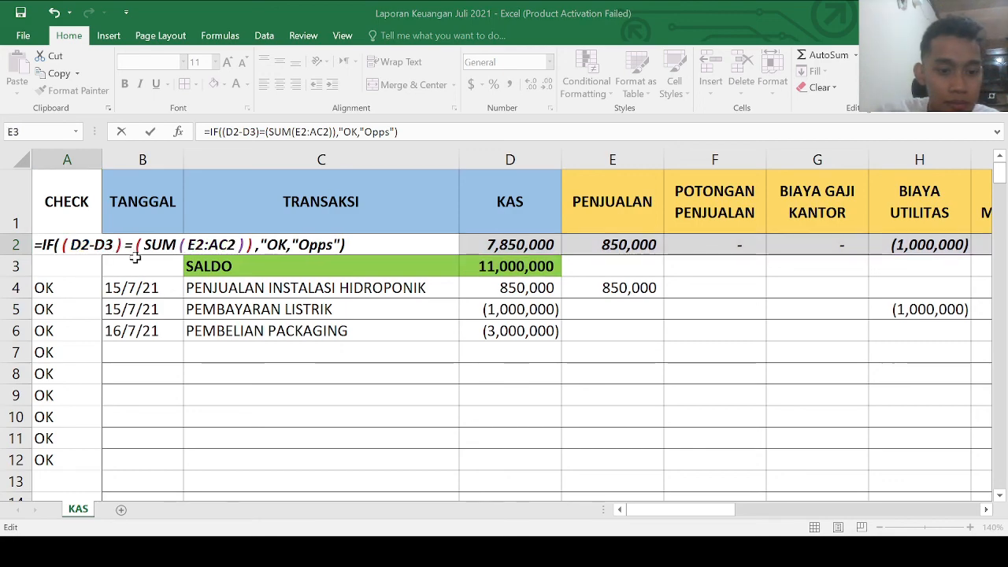
key("Return")
key("Return")
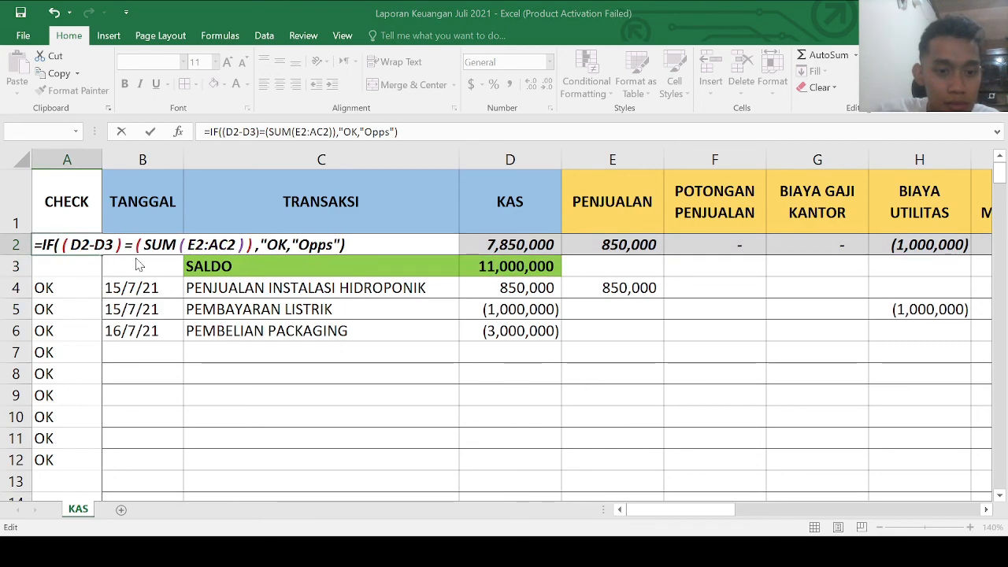
key("Return")
key("Up")
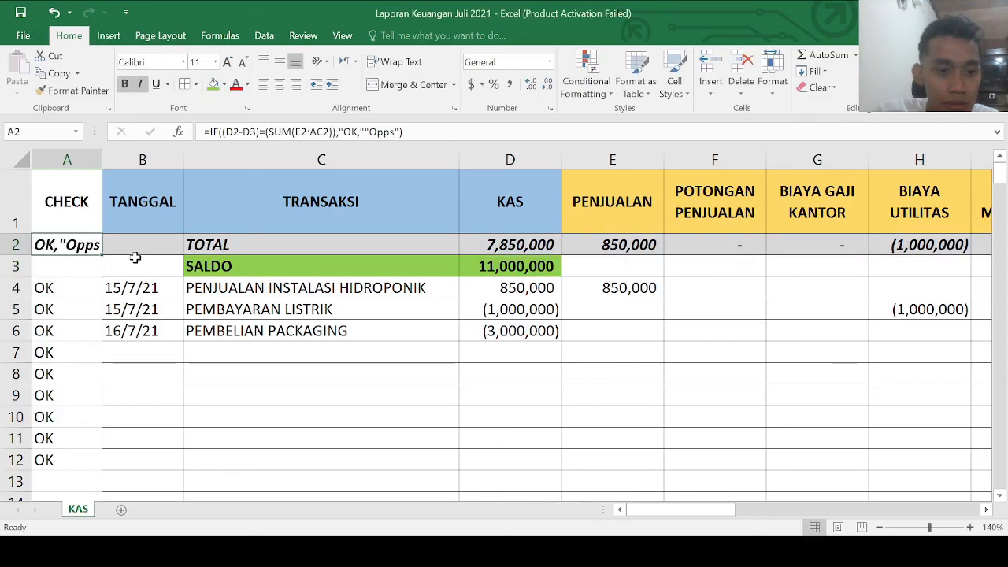
Separate the "OK," and "Opps" outcomes with a comma in the A2 formula and commit it.
key("F2")
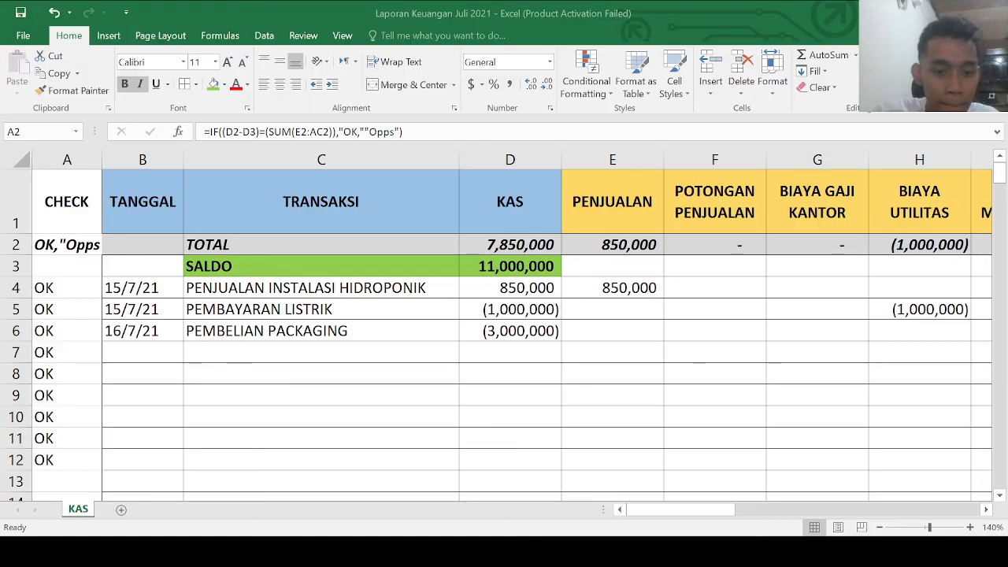
key("Escape")
key("F2")
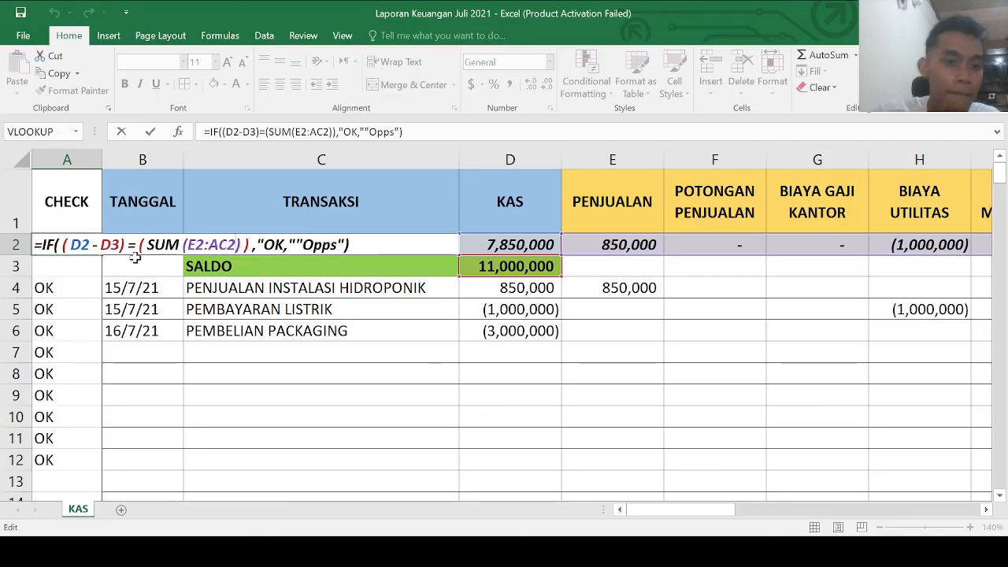
left_click(592, 266)
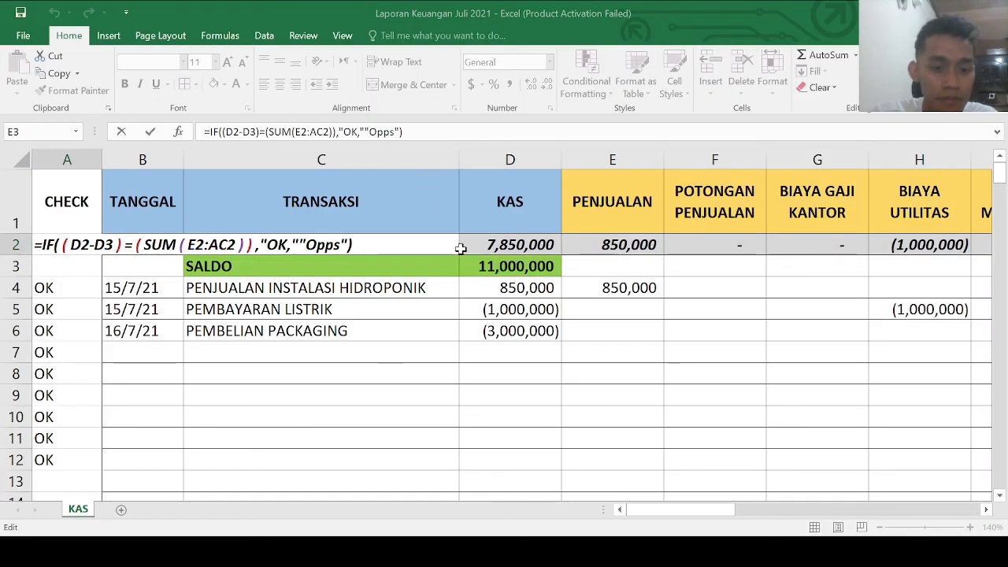
left_click(399, 324)
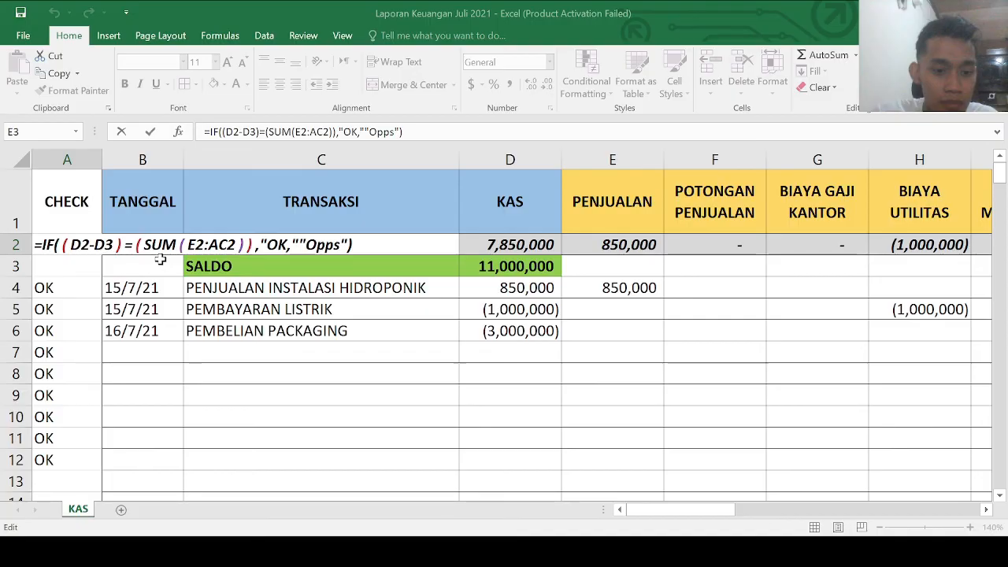
left_click(142, 250)
left_click(59, 245)
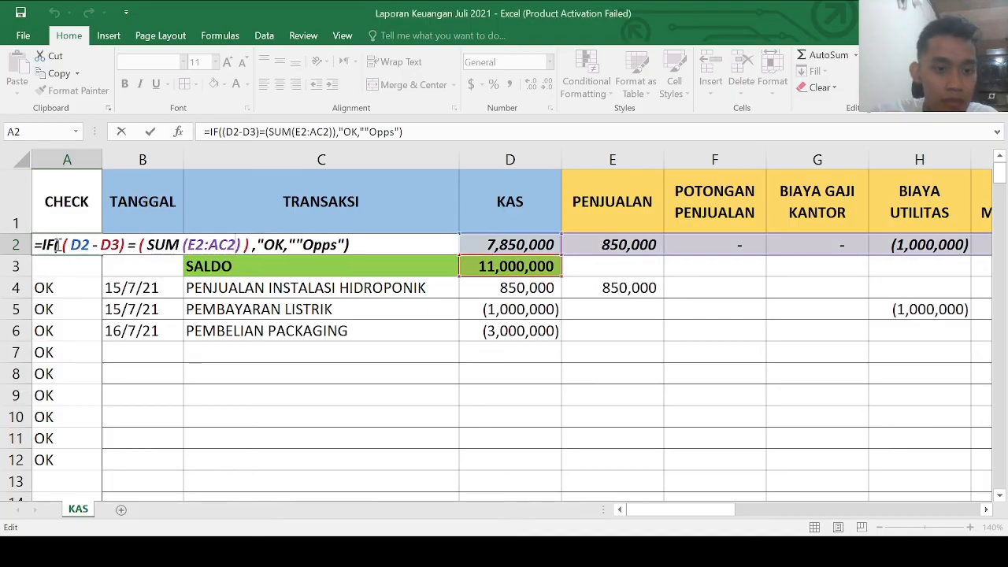
left_click(225, 132)
left_click(271, 132)
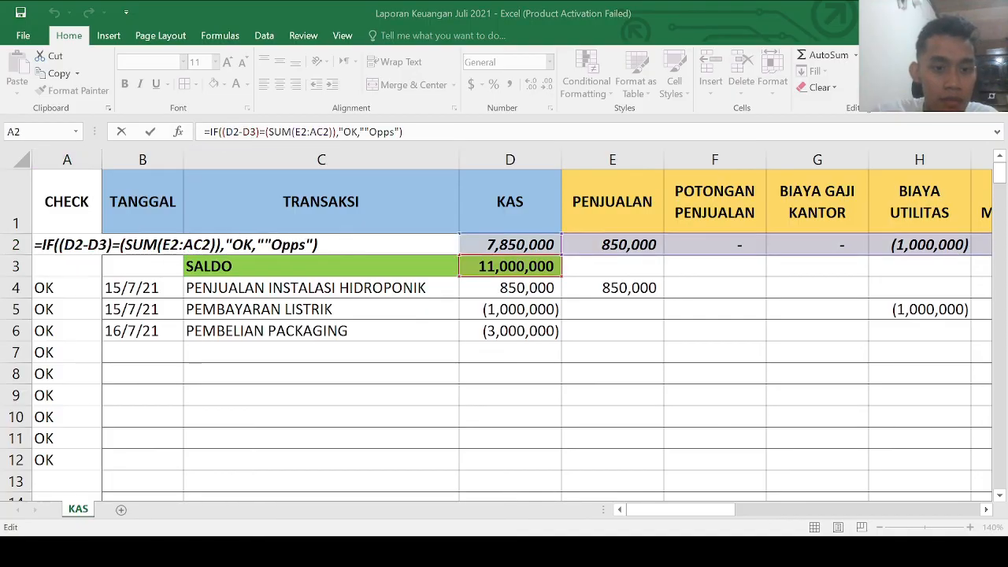
left_click(272, 137)
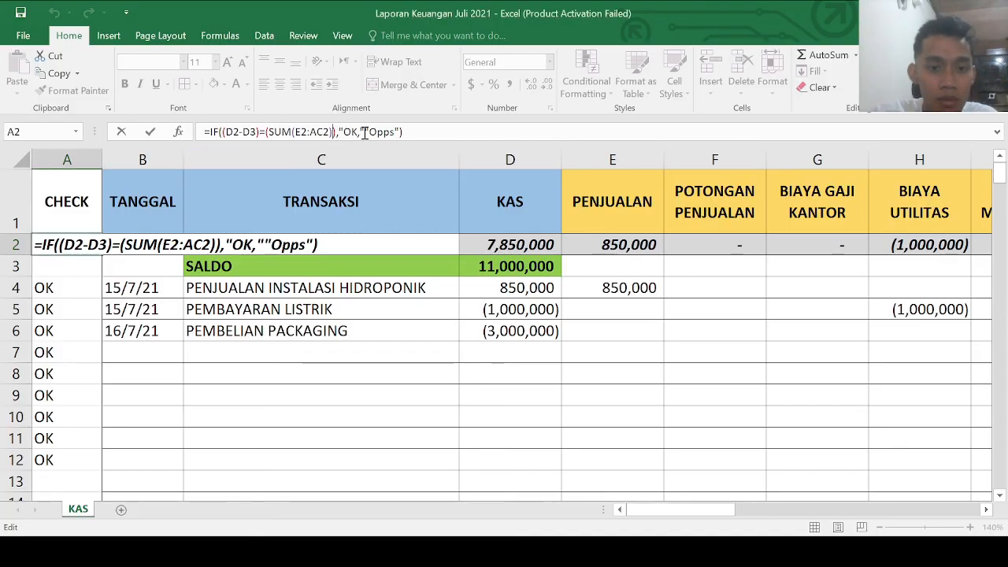
left_click(364, 133)
type(",")
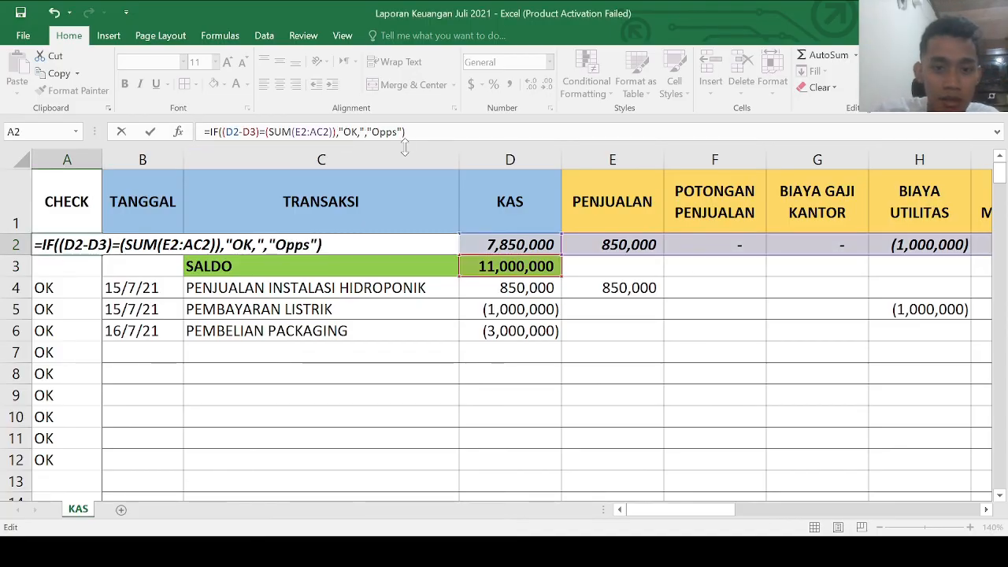
key("Return")
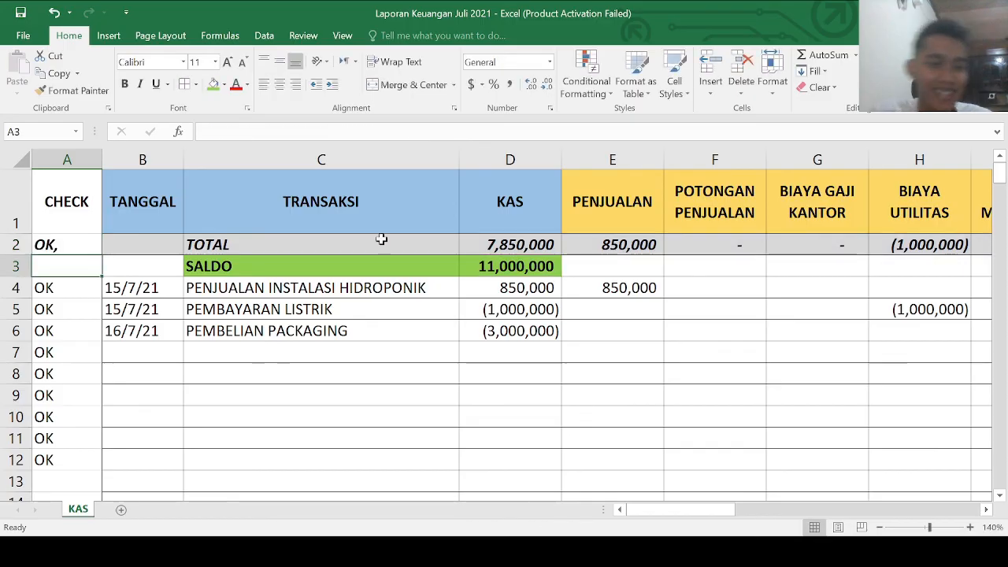
Remove the stray comma inside the "OK" text so the A2 formula reads =IF((D2-D3)=(SUM(E2:AC2)),"OK","Opps").
left_click(60, 245)
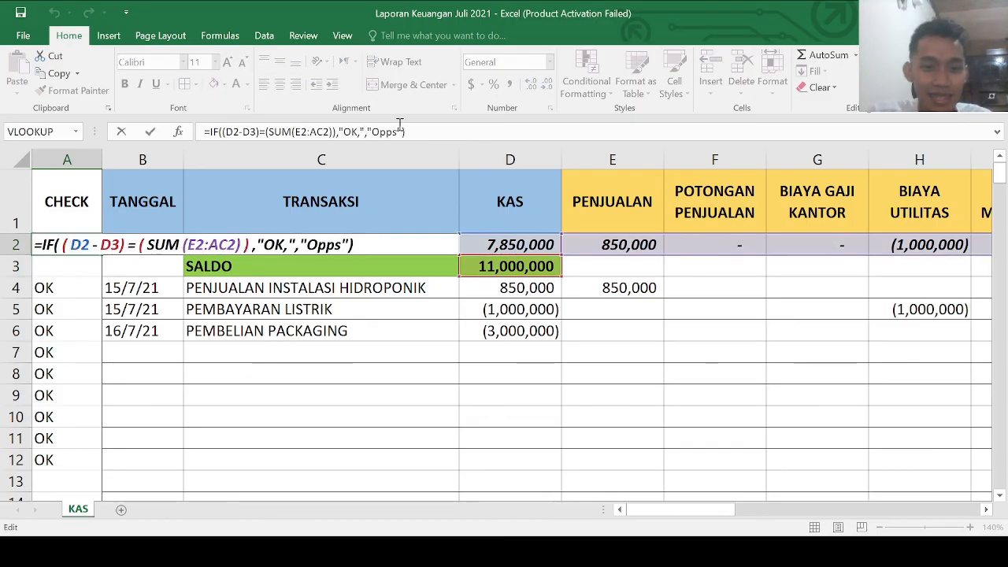
key("Return")
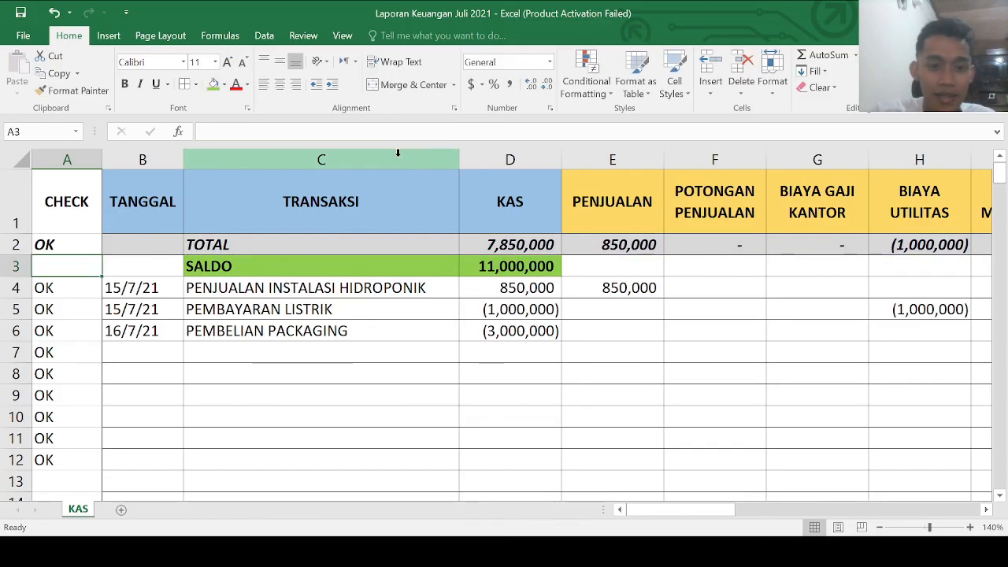
left_click(72, 246)
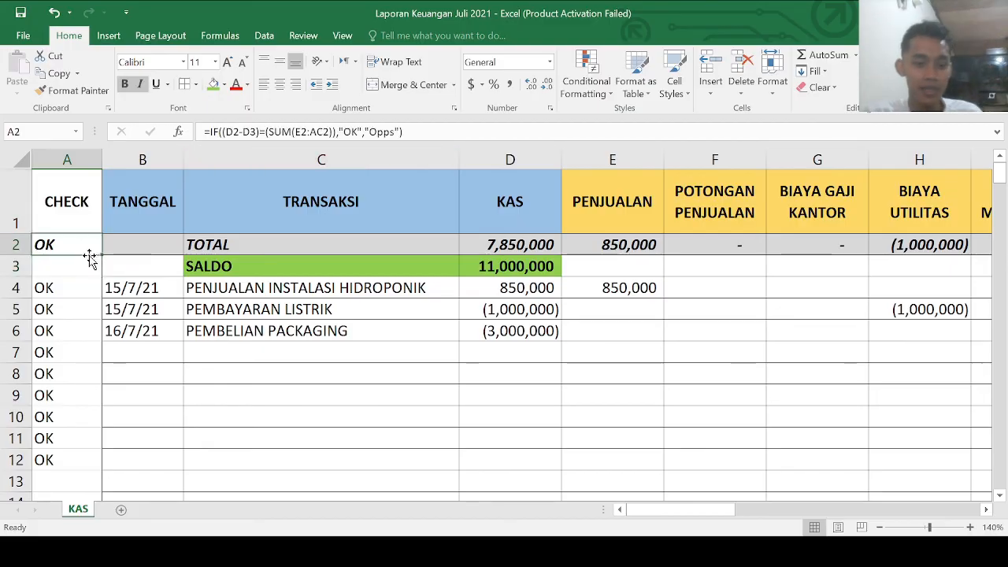
Review the CHECK column against the TOTAL row and the transaction rows further down the KAS sheet.
left_click(149, 299)
left_click(667, 224)
left_click(799, 260)
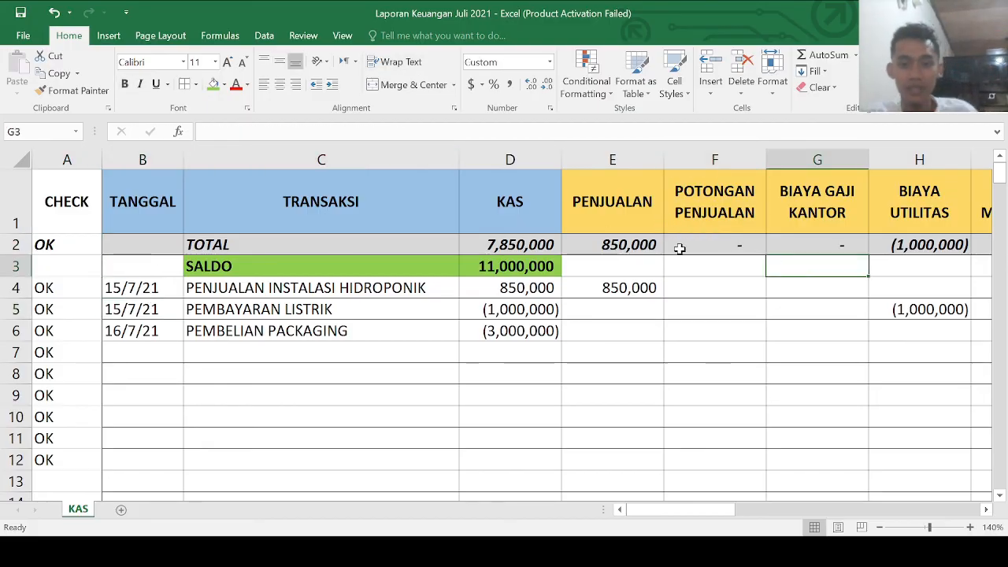
left_click(464, 248)
left_click(66, 241)
scroll(133, 338, "down", 3)
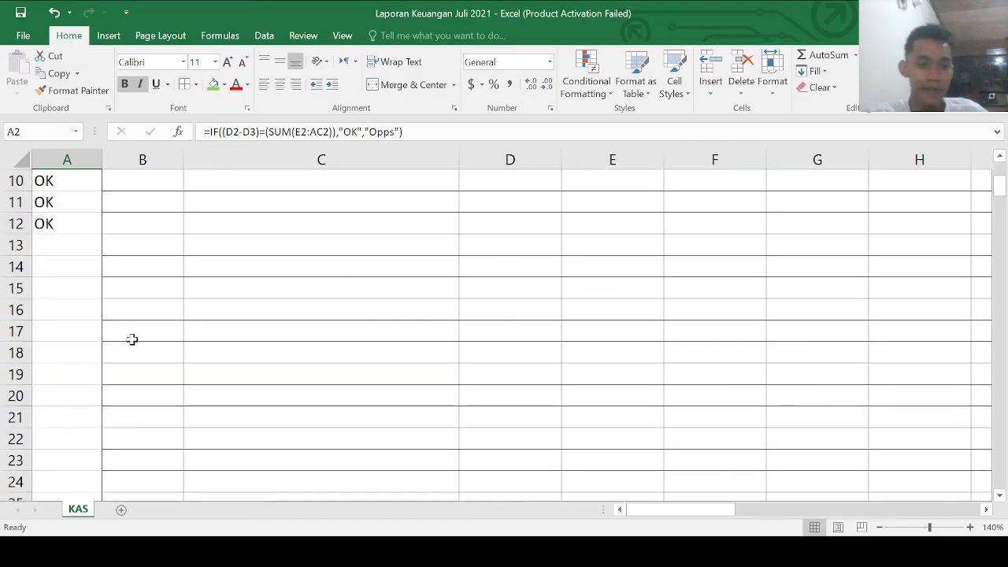
scroll(106, 349, "up", 3)
scroll(50, 323, "down", 2)
scroll(639, 333, "up", 2)
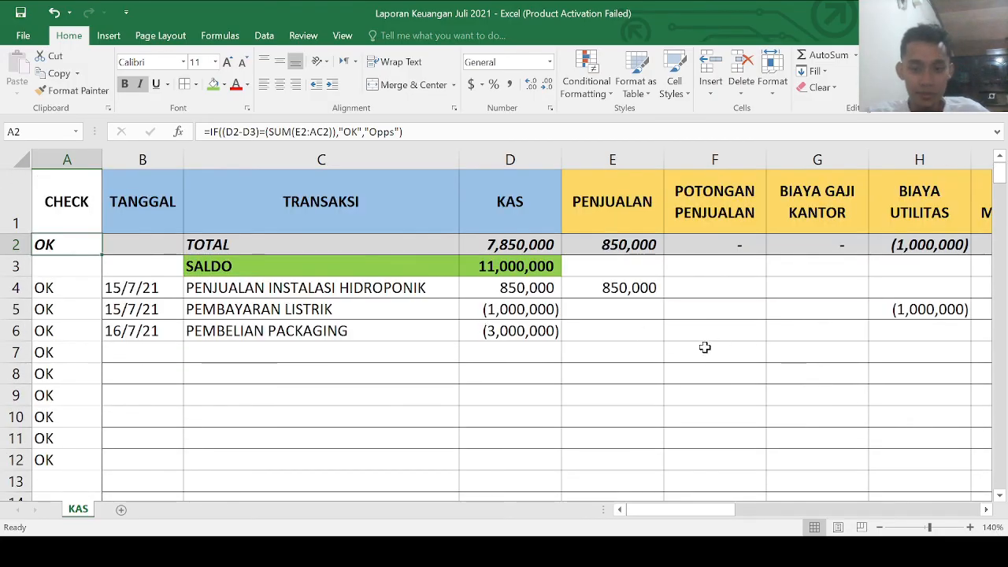
left_click(719, 404)
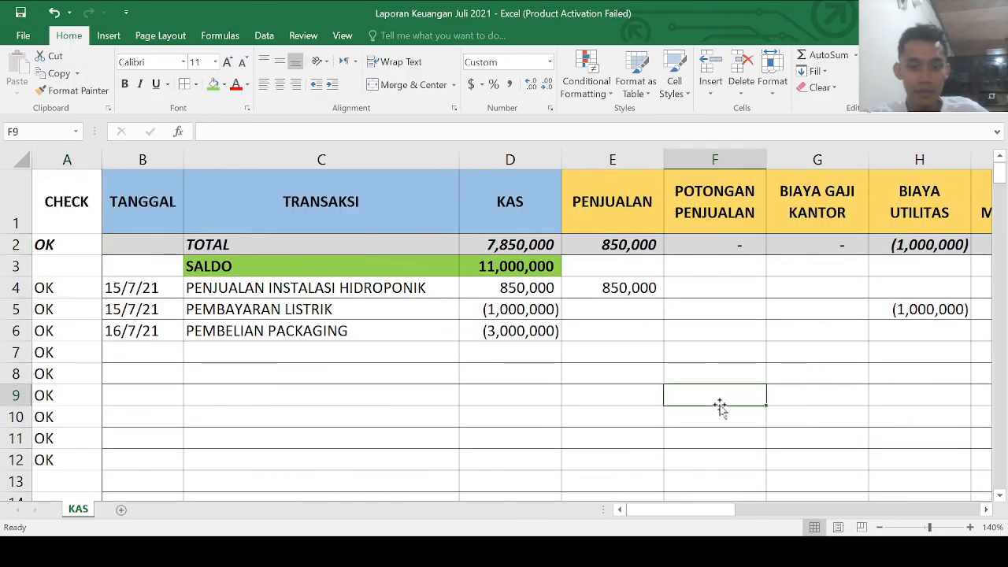
scroll(283, 451, "down", 3)
scroll(283, 450, "up", 3)
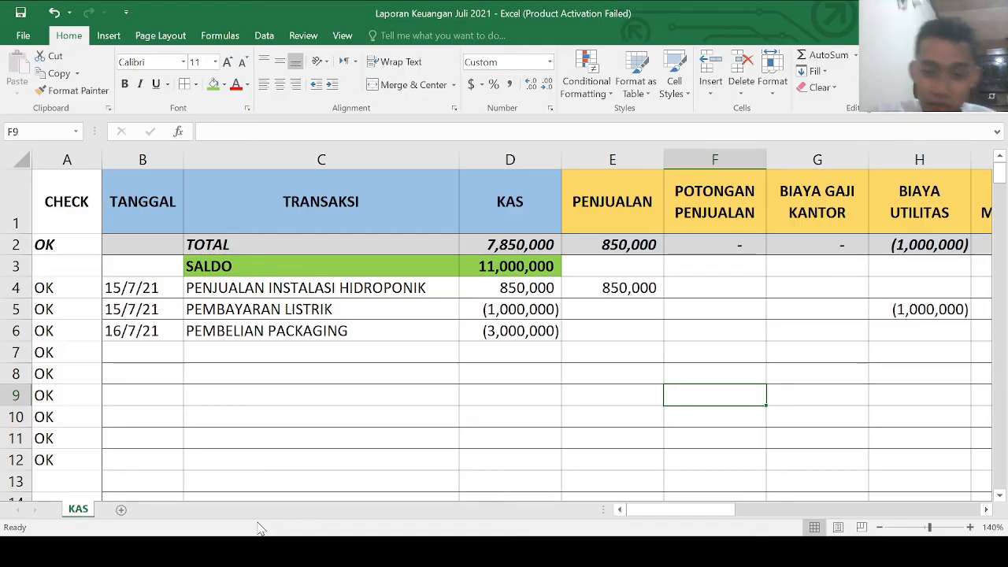
key("alt+Tab")
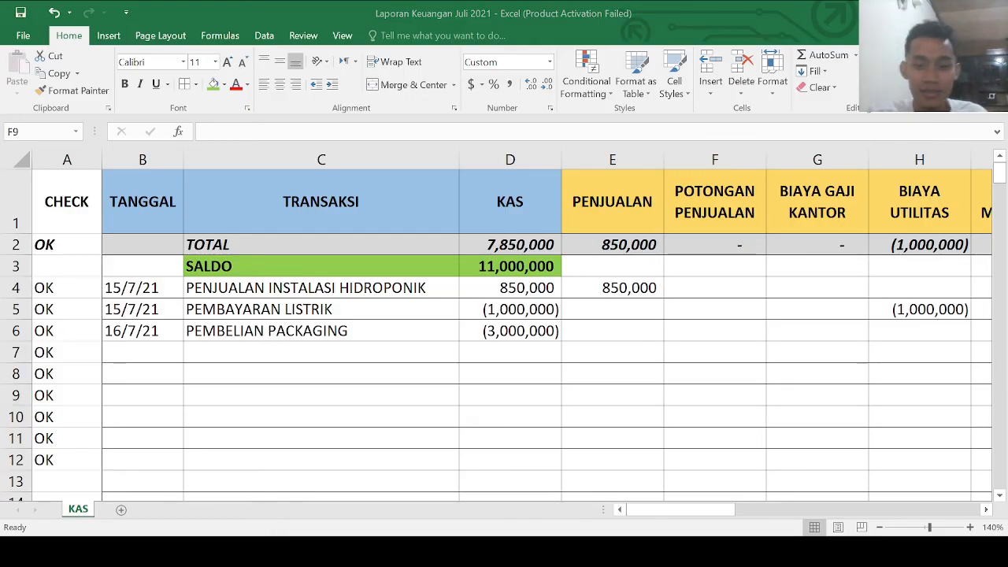